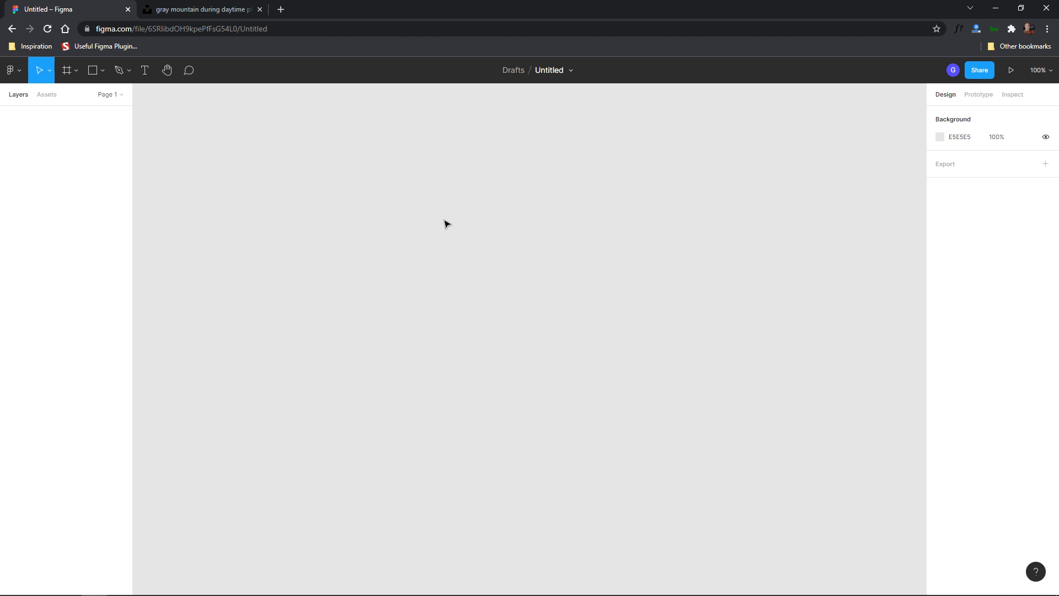
- Create an iPhone 13 Pro Max phone frame on the empty canvas
{"action": "left_click", "coordinate": [66, 71]}
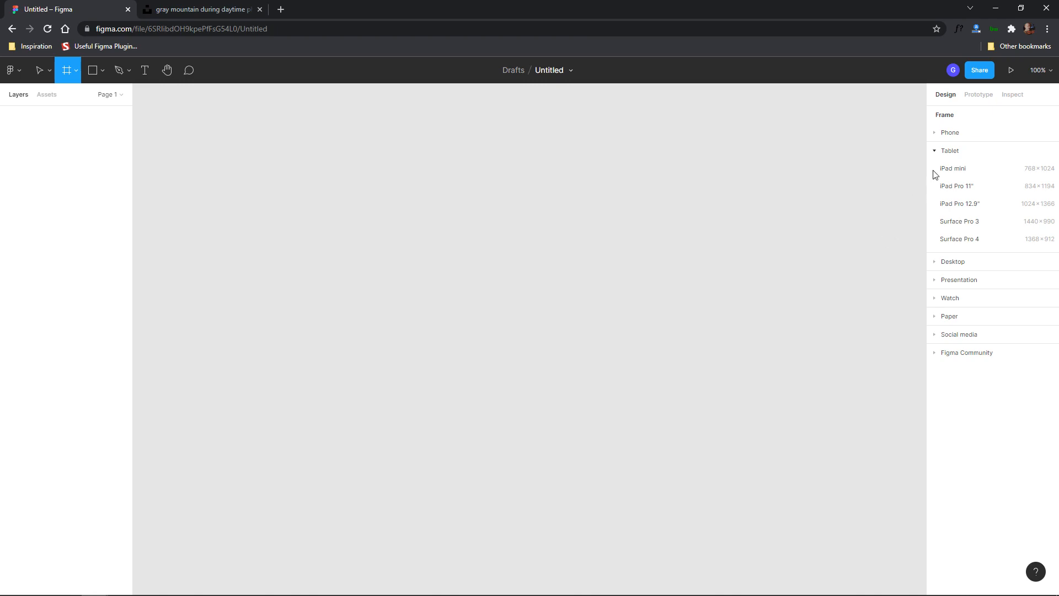
{"action": "left_click", "coordinate": [960, 133]}
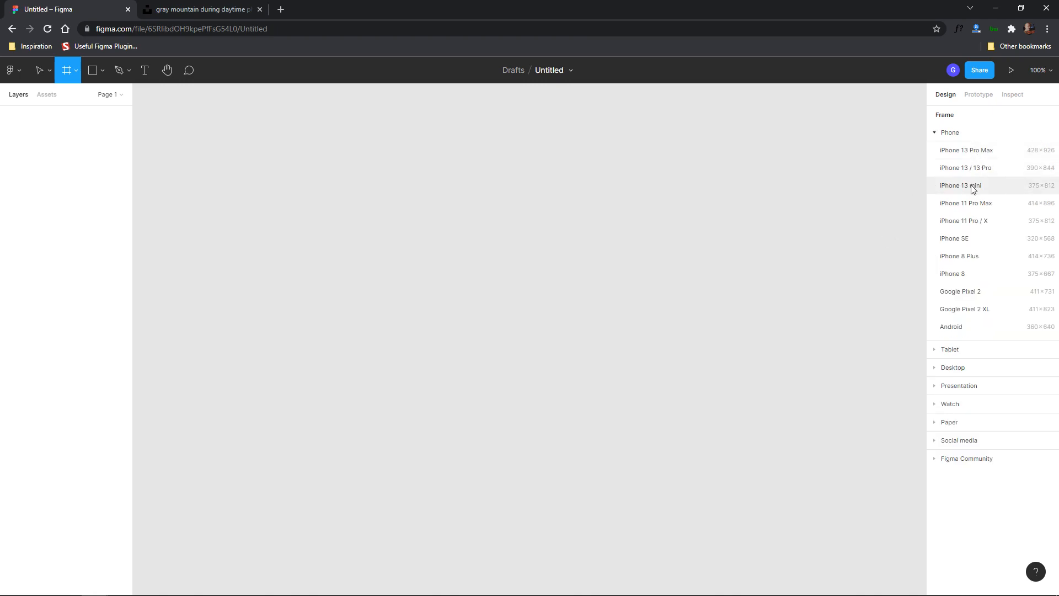
{"action": "left_click", "coordinate": [984, 154]}
{"action": "left_click", "coordinate": [716, 193]}
{"action": "scroll", "coordinate": [723, 201], "scroll_direction": "down", "scroll_amount": 5}
{"action": "scroll", "coordinate": [717, 199], "scroll_direction": "up", "scroll_amount": 3}
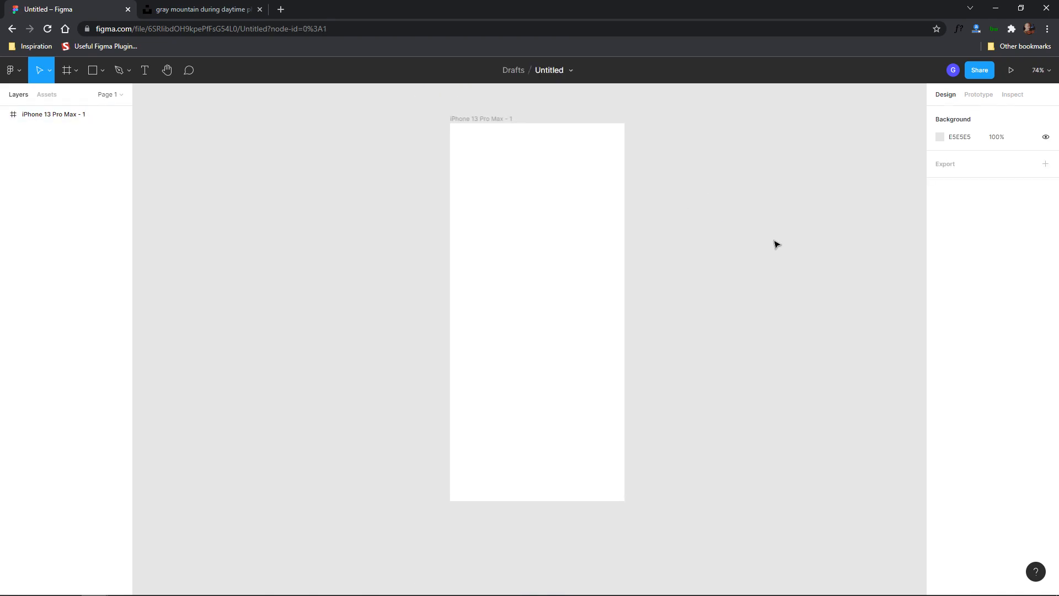
- Change the canvas background color to dark gray 1E1E1E
{"action": "left_click", "coordinate": [939, 138]}
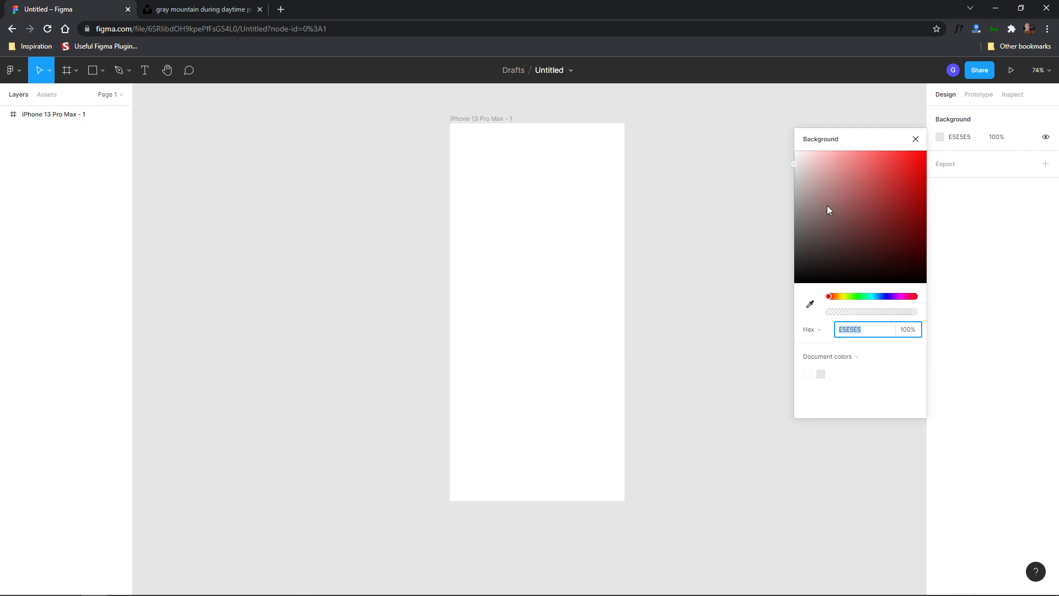
{"action": "left_click", "coordinate": [719, 228]}
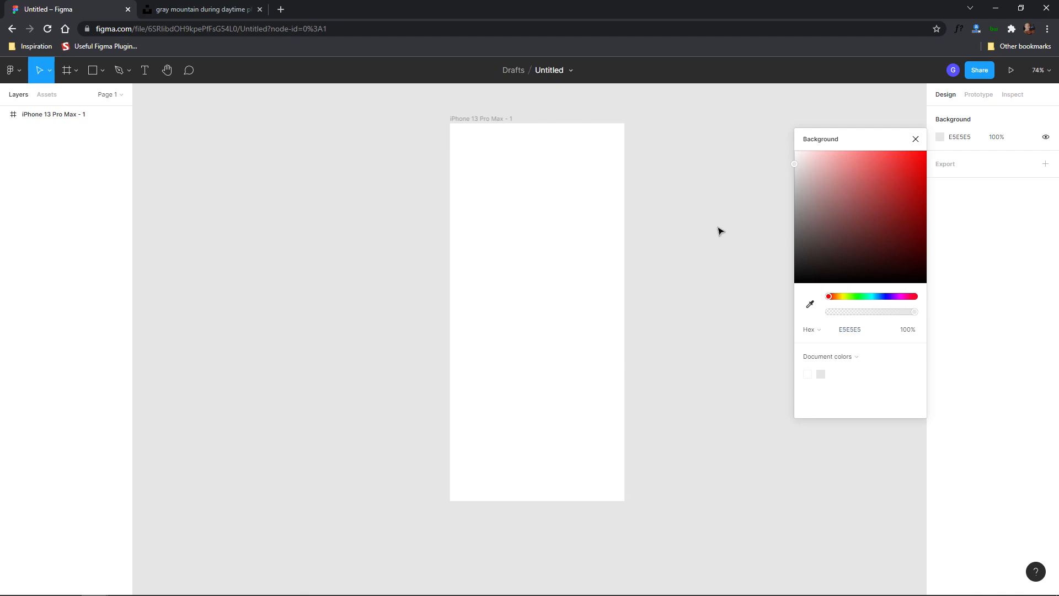
{"action": "left_click_drag", "start_coordinate": [805, 263], "coordinate": [768, 274]}
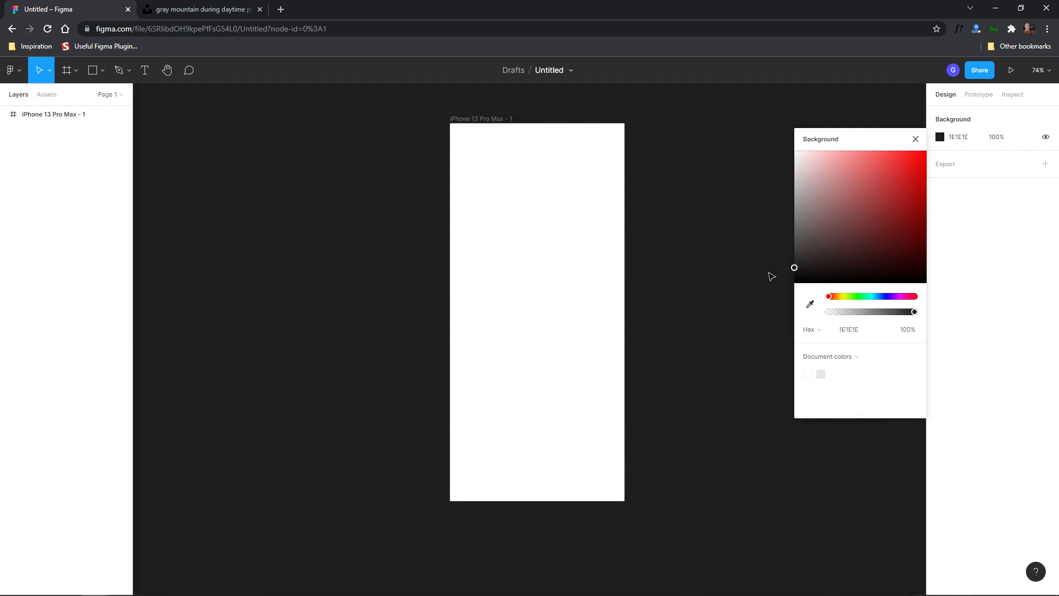
- Fill the iPhone 13 Pro Max frame with the pale blue-gray color E2E9F0
{"action": "left_click", "coordinate": [472, 119]}
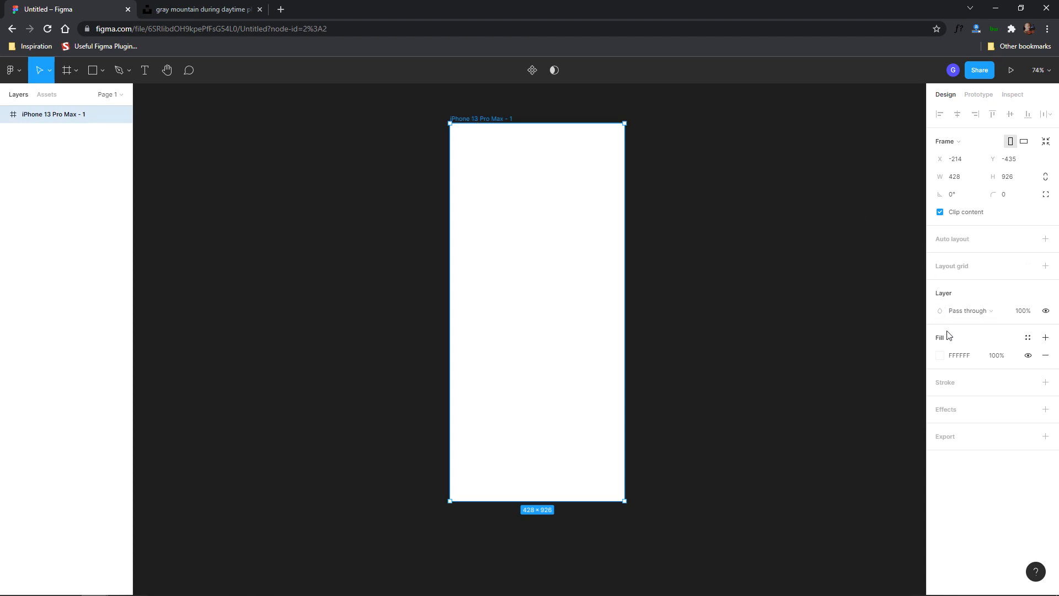
{"action": "left_click", "coordinate": [940, 355]}
{"action": "left_click", "coordinate": [878, 464]}
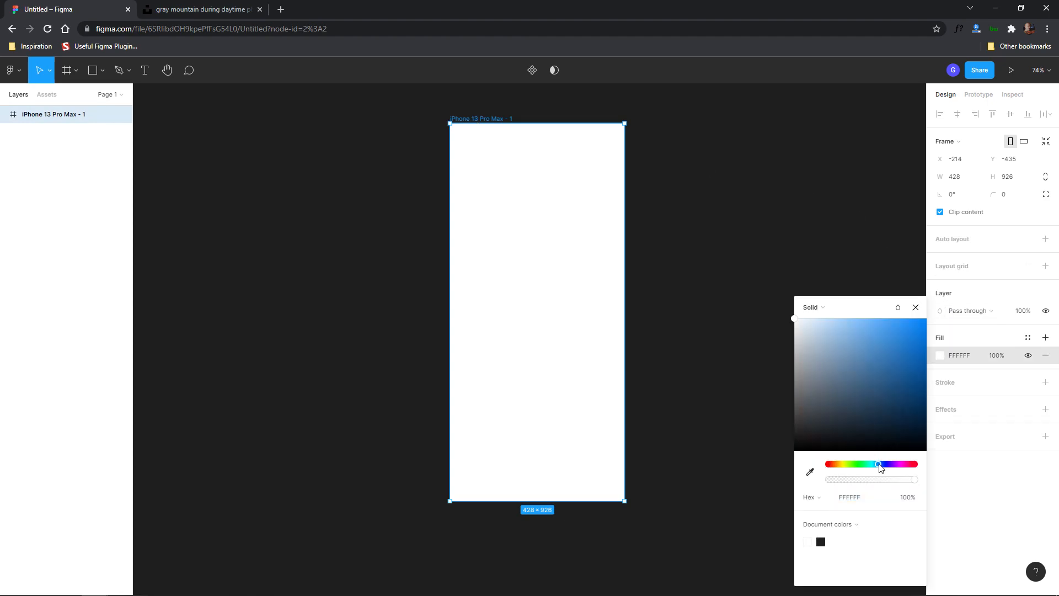
{"action": "left_click", "coordinate": [799, 328]}
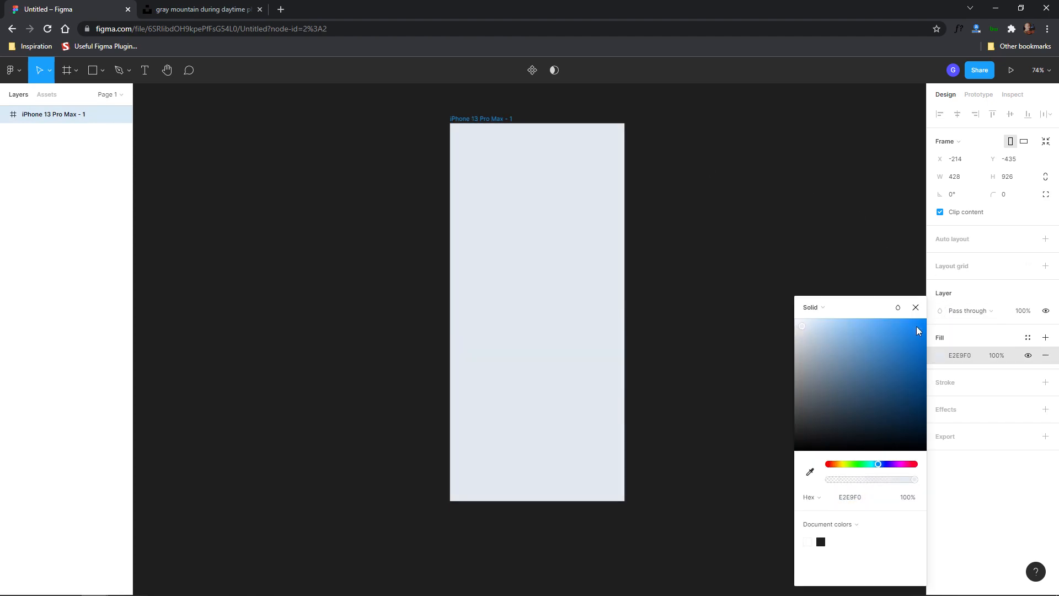
{"action": "left_click", "coordinate": [915, 307]}
{"action": "left_click", "coordinate": [676, 168]}
{"action": "scroll", "coordinate": [684, 190], "scroll_direction": "up", "scroll_amount": 2}
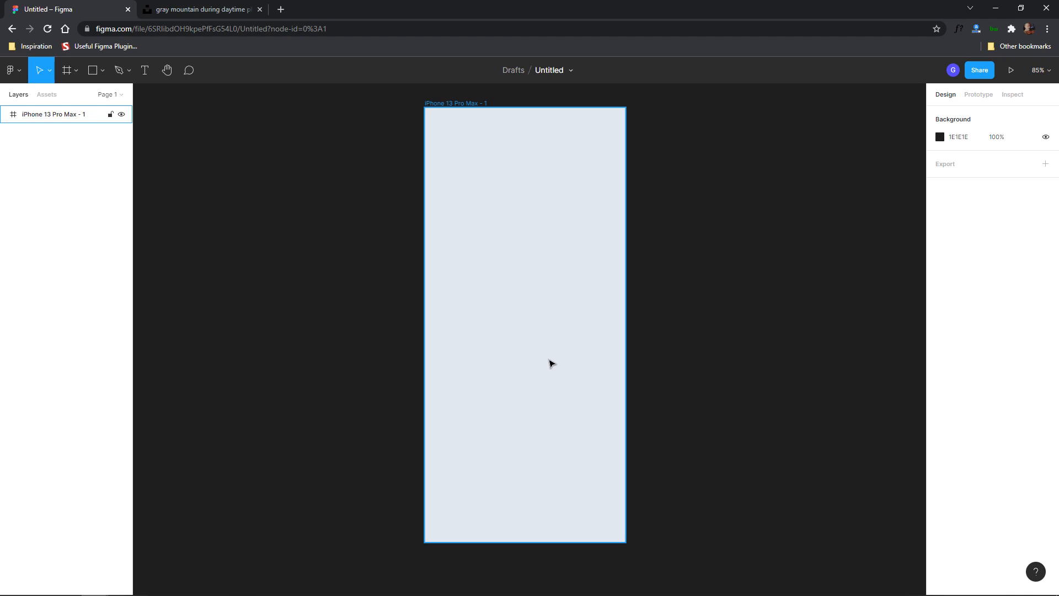
- Add the text "Systematix" near the top-left corner of the phone frame
{"action": "left_click", "coordinate": [145, 72]}
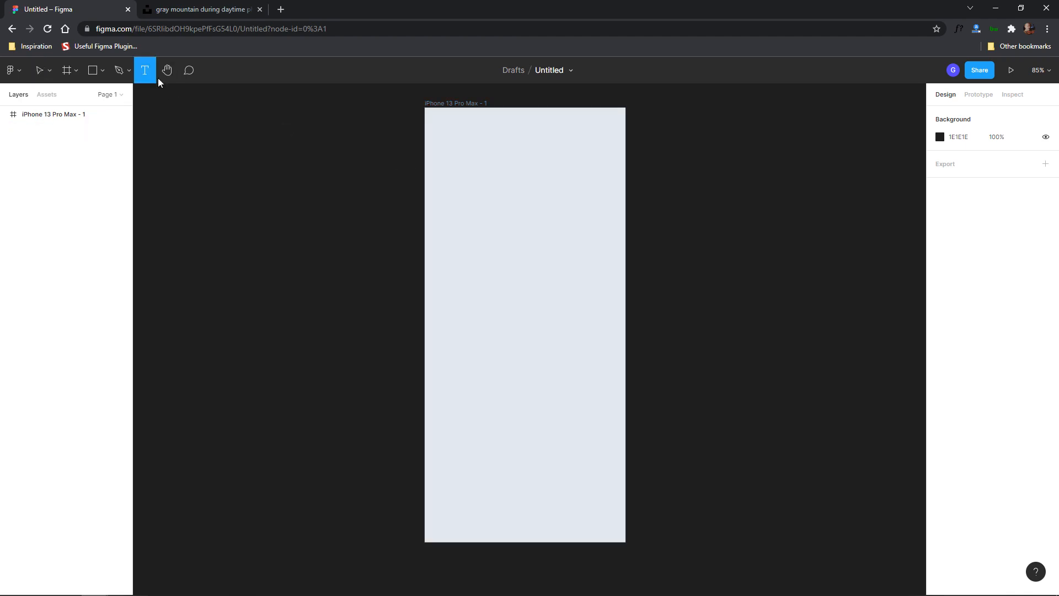
{"action": "left_click", "coordinate": [444, 135]}
{"action": "type", "text": "Systematix"}
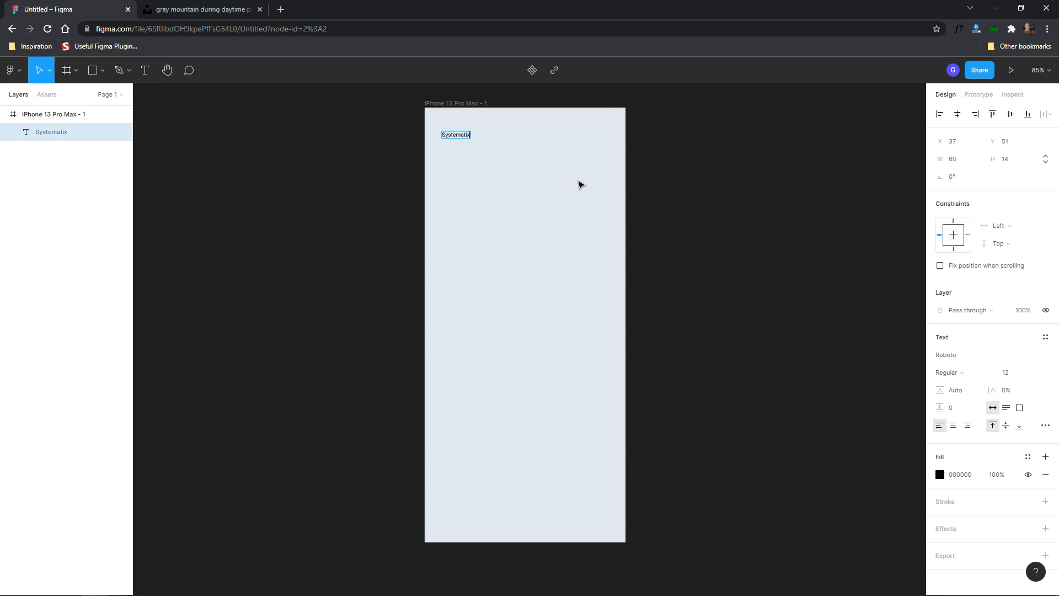
{"action": "key", "text": "Escape"}
- Format the "Systematix" text in Nunito Bold at size 22 and nudge it slightly upward
{"action": "left_click", "coordinate": [987, 355]}
{"action": "type", "text": "Nu"}
{"action": "key", "text": "Return"}
{"action": "left_click", "coordinate": [952, 371]}
{"action": "left_click", "coordinate": [962, 385]}
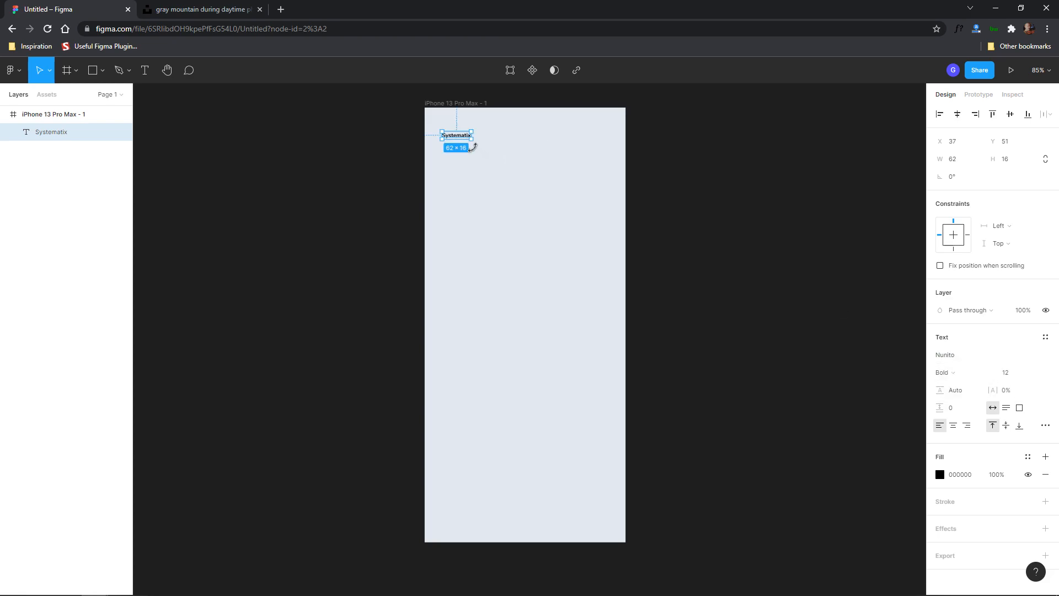
{"action": "left_click", "coordinate": [1032, 372]}
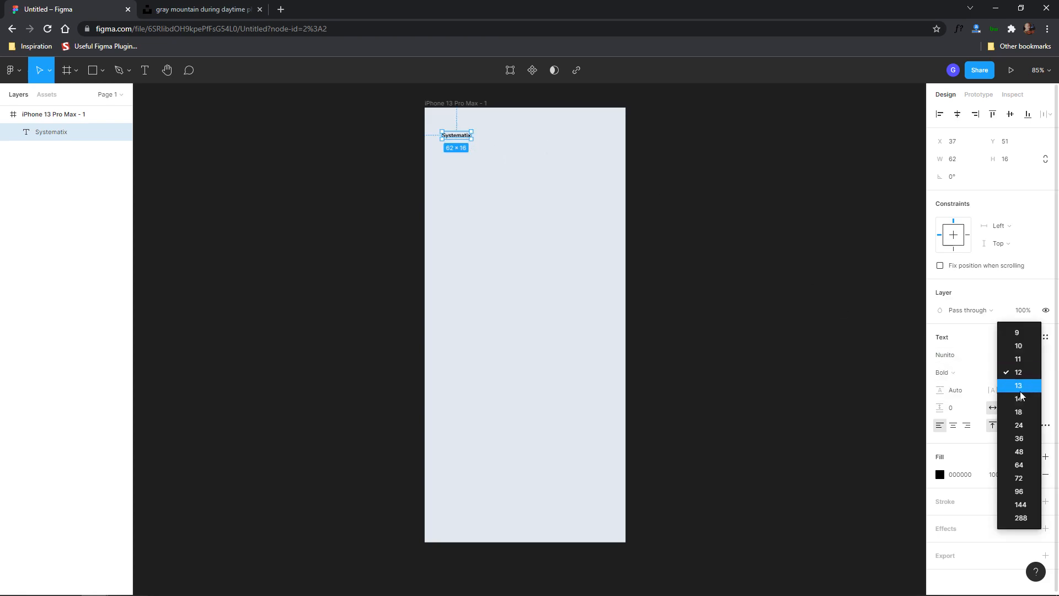
{"action": "left_click", "coordinate": [1023, 418]}
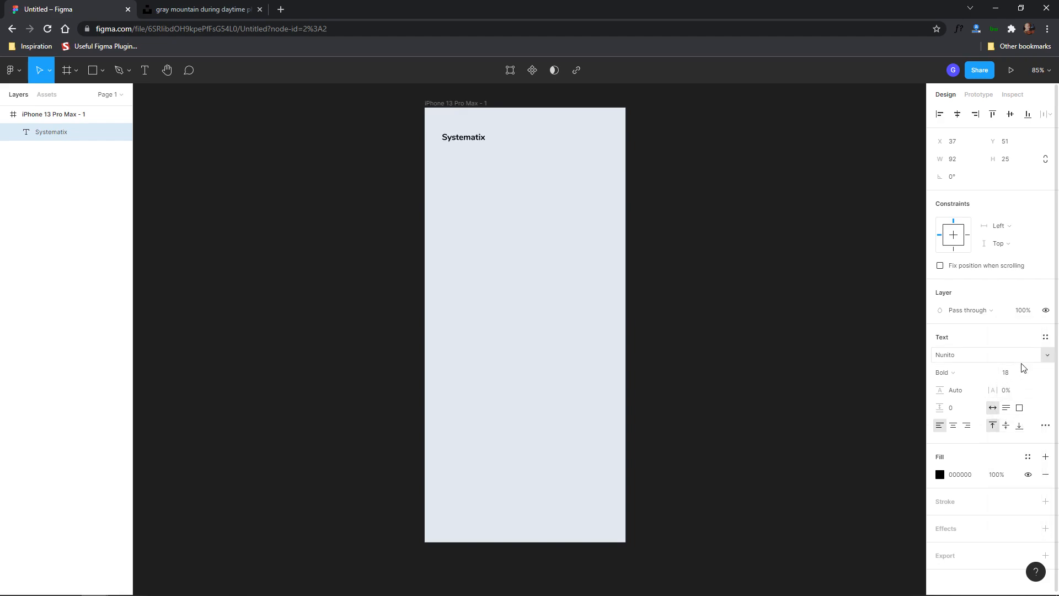
{"action": "left_click", "coordinate": [1013, 377]}
{"action": "type", "text": "22"}
{"action": "key", "text": "Return"}
{"action": "left_click_drag", "start_coordinate": [466, 142], "coordinate": [467, 138]}
- Add a column layout grid to the phone frame with 4 columns and a margin of 30
{"action": "left_click", "coordinate": [464, 111]}
{"action": "left_click", "coordinate": [1044, 265]}
{"action": "left_click", "coordinate": [939, 283]}
{"action": "left_click", "coordinate": [814, 285]}
{"action": "left_click", "coordinate": [823, 298]}
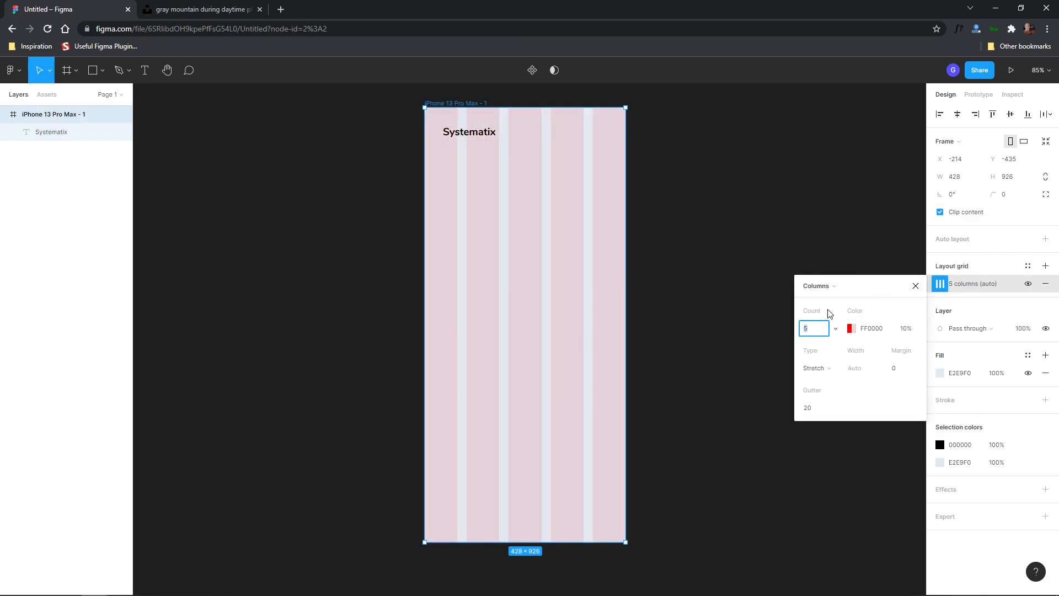
{"action": "type", "text": "3"}
{"action": "key", "text": "BackSpace"}
{"action": "type", "text": "4"}
{"action": "key", "text": "Return"}
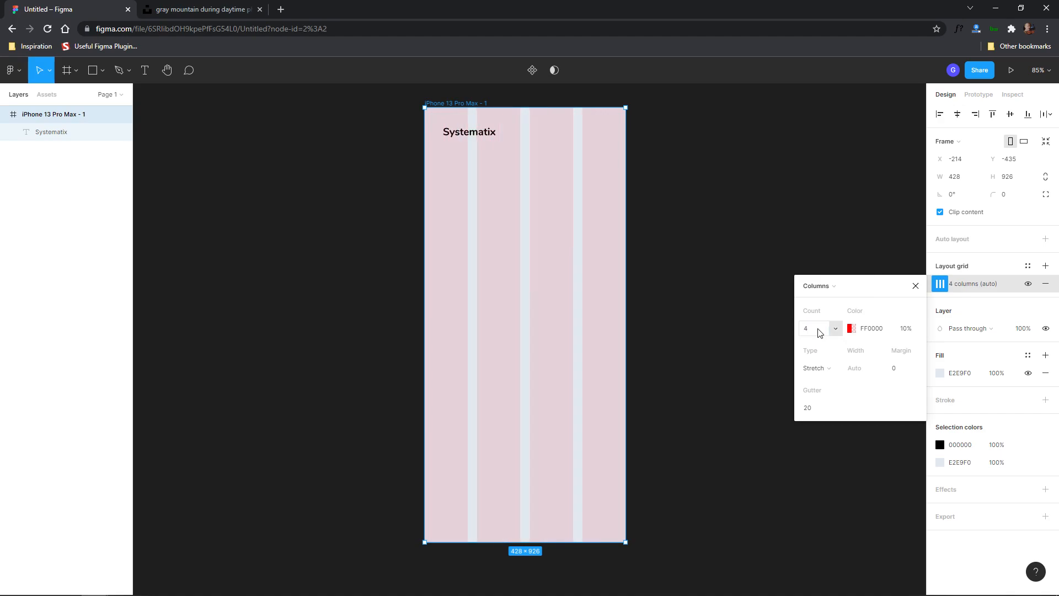
{"action": "left_click", "coordinate": [903, 367]}
{"action": "type", "text": "30"}
{"action": "key", "text": "Return"}
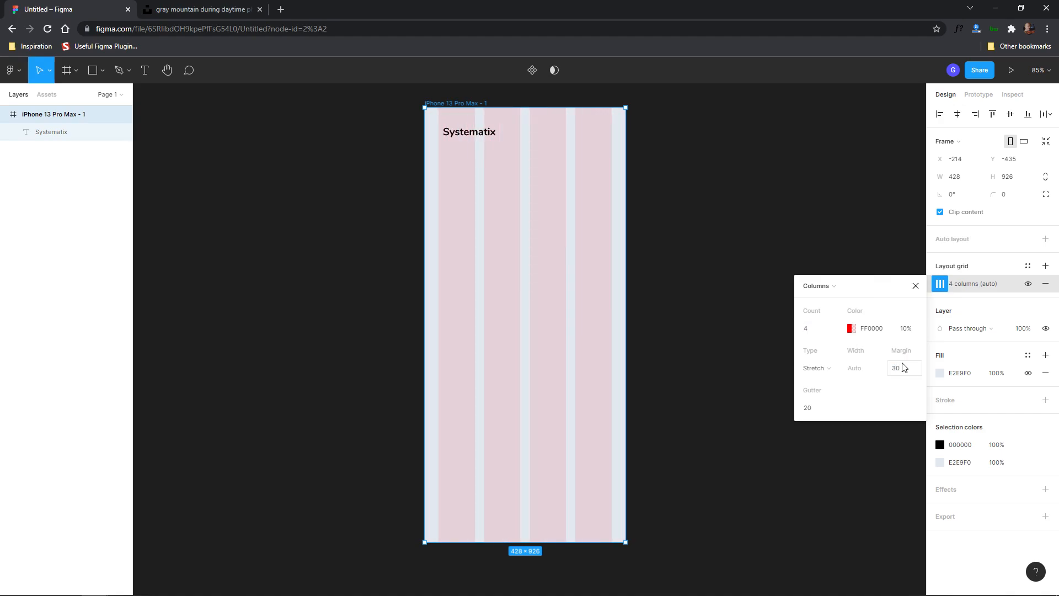
- Align the "Systematix" text with the left edge of the first grid column
{"action": "left_click", "coordinate": [470, 144]}
{"action": "left_click", "coordinate": [466, 135]}
{"action": "left_click_drag", "start_coordinate": [466, 135], "coordinate": [466, 134]}
- Insert the menu-alt-05 icon with the Iconify plugin at the frame's upper right, level with the "Systematix" text
{"action": "right_click", "coordinate": [678, 161]}
{"action": "mouse_move", "coordinate": [723, 233]}
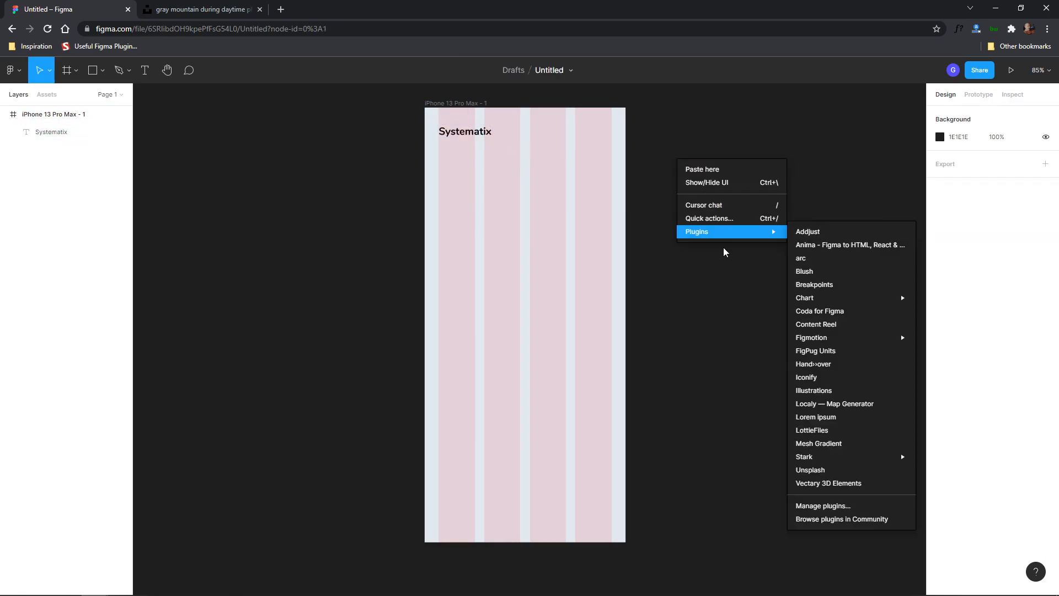
{"action": "left_click", "coordinate": [835, 390]}
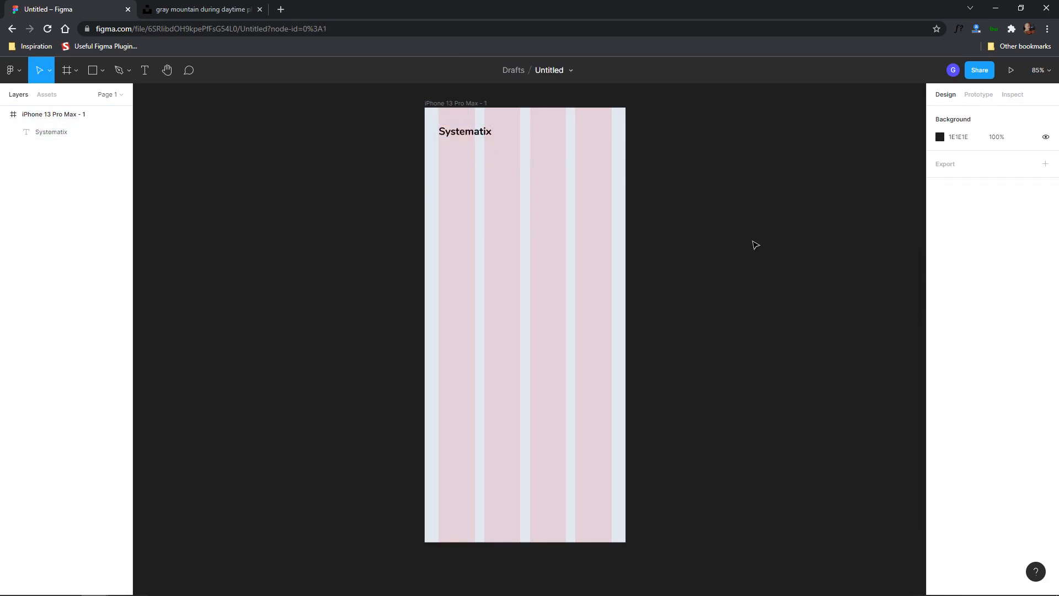
{"action": "right_click", "coordinate": [719, 232]}
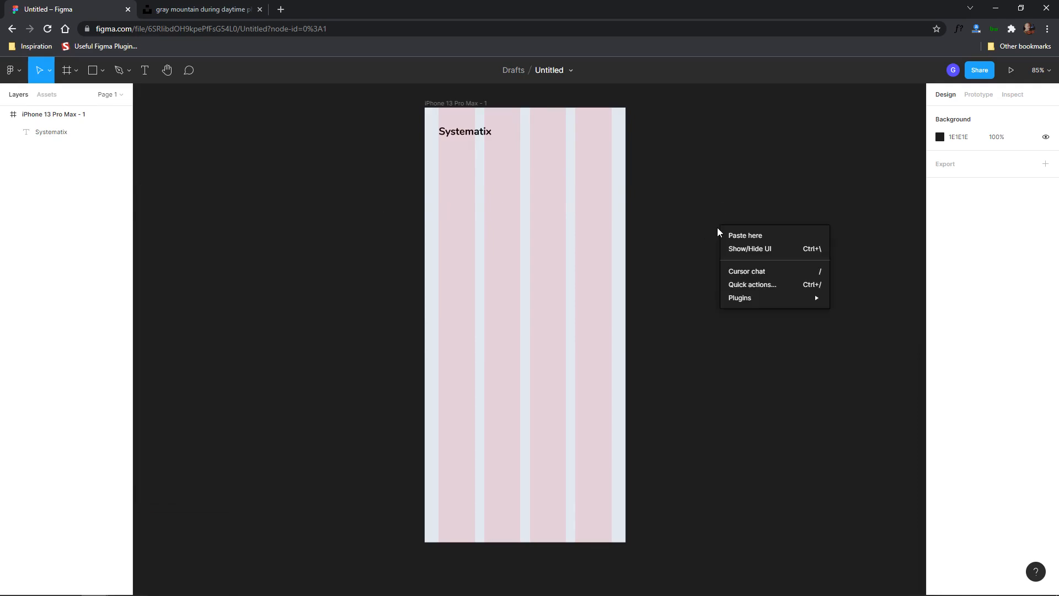
{"action": "mouse_move", "coordinate": [771, 299]}
{"action": "left_click", "coordinate": [851, 217]}
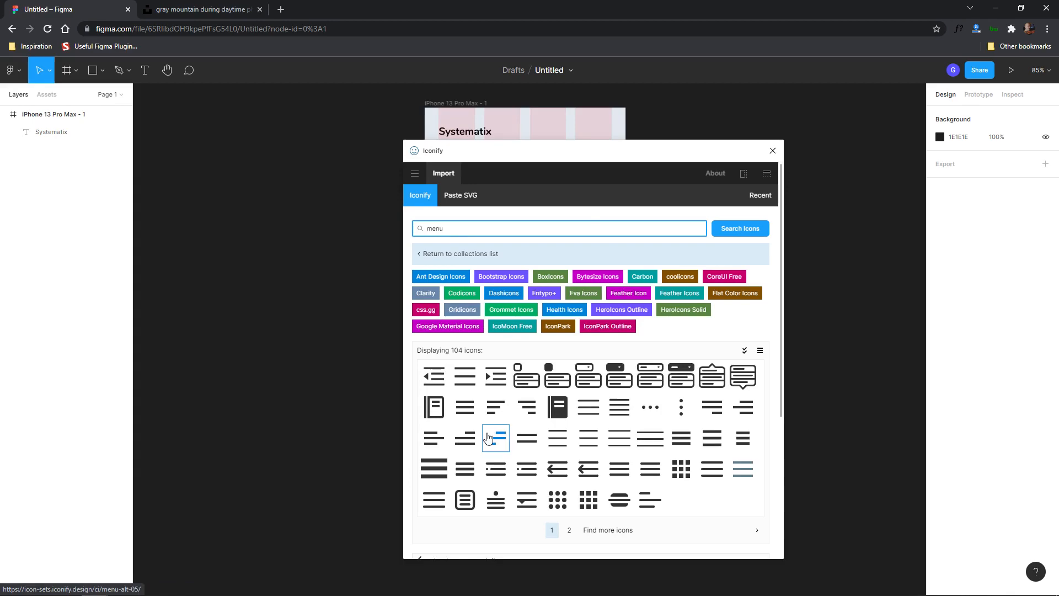
{"action": "left_click_drag", "start_coordinate": [499, 443], "coordinate": [598, 139]}
{"action": "left_click", "coordinate": [771, 150]}
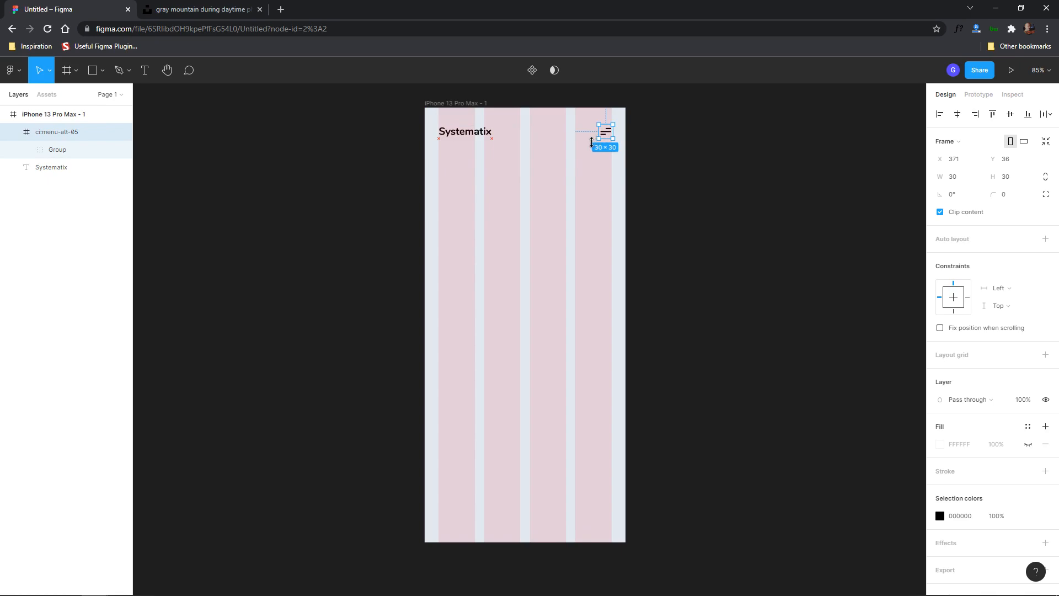
- Show the rulers, check the header text and menu icon alignment against a horizontal guide, and hide the rulers again
{"action": "left_click", "coordinate": [704, 161]}
{"action": "left_click", "coordinate": [608, 135]}
{"action": "left_click", "coordinate": [696, 156]}
{"action": "key", "text": "shift+r"}
{"action": "left_click_drag", "start_coordinate": [408, 90], "coordinate": [601, 127]}
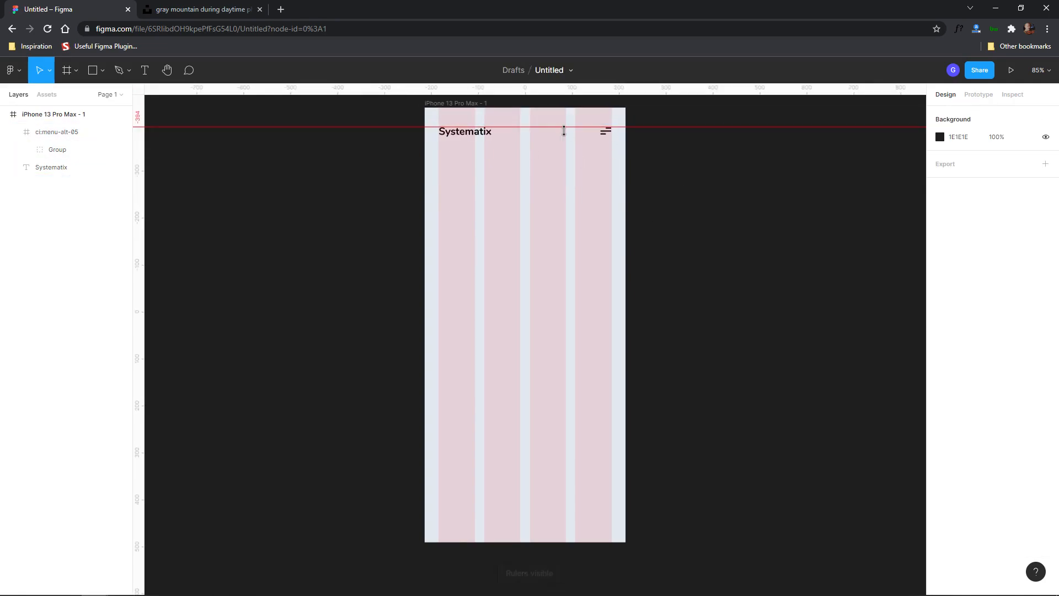
{"action": "key", "text": "shift+r"}
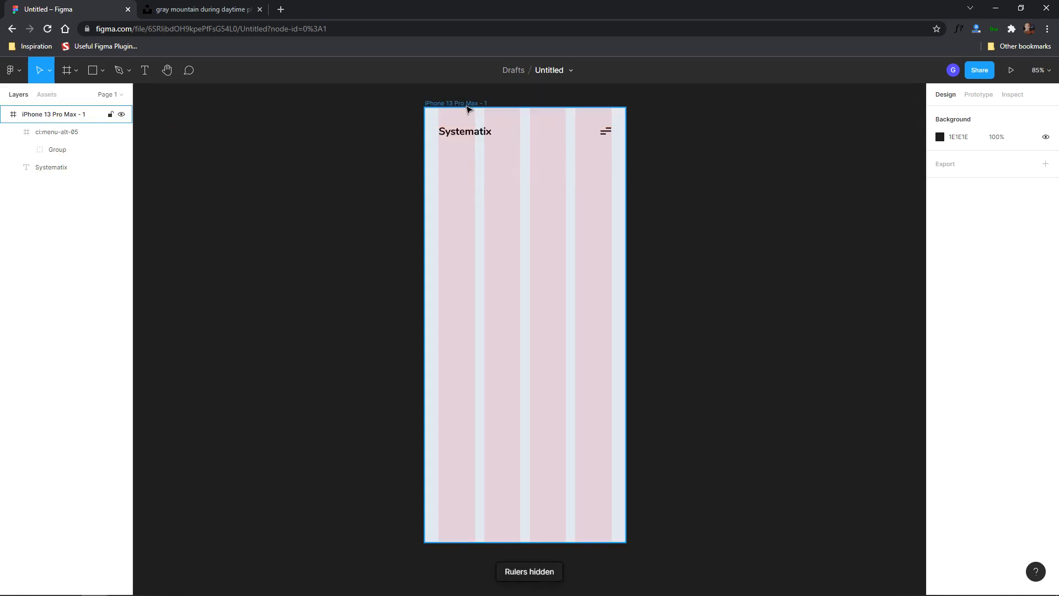
- Draw a rectangle about 371 × 369 across all four grid columns, about 313 below the frame's top edge
{"action": "left_click", "coordinate": [102, 71]}
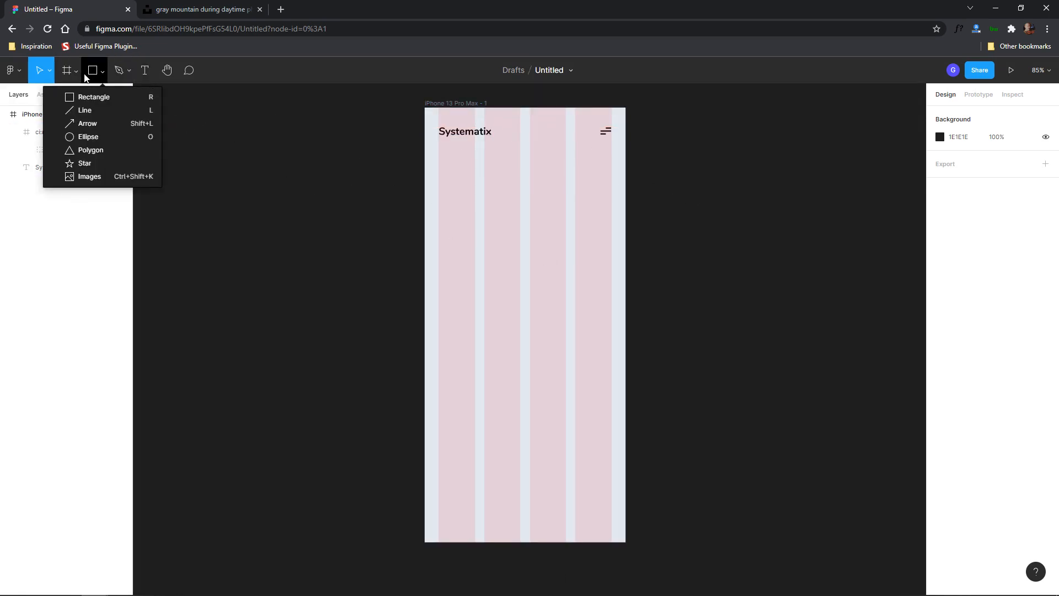
{"action": "left_click", "coordinate": [93, 97]}
{"action": "left_click_drag", "start_coordinate": [439, 186], "coordinate": [495, 341]}
{"action": "left_click_drag", "start_coordinate": [544, 404], "coordinate": [613, 359]}
{"action": "left_click_drag", "start_coordinate": [544, 274], "coordinate": [543, 352]}
- Fill the new rectangle with white, FFFFFF
{"action": "left_click", "coordinate": [940, 356]}
{"action": "left_click_drag", "start_coordinate": [899, 378], "coordinate": [746, 177]}
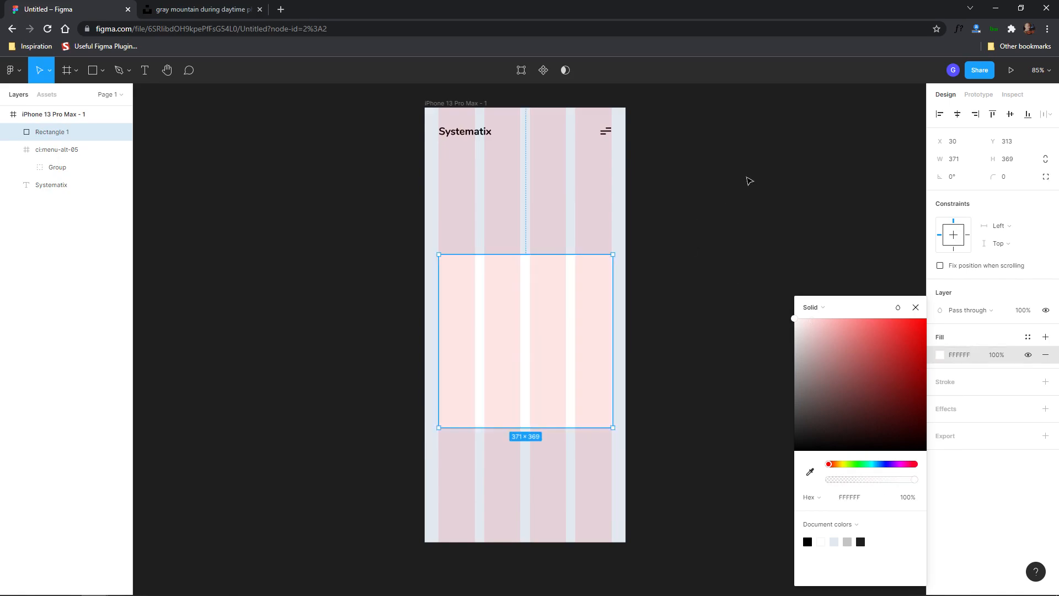
{"action": "left_click", "coordinate": [748, 181]}
- Hide the column layout grid of the phone frame
{"action": "left_click", "coordinate": [452, 103]}
{"action": "left_click", "coordinate": [1027, 302]}
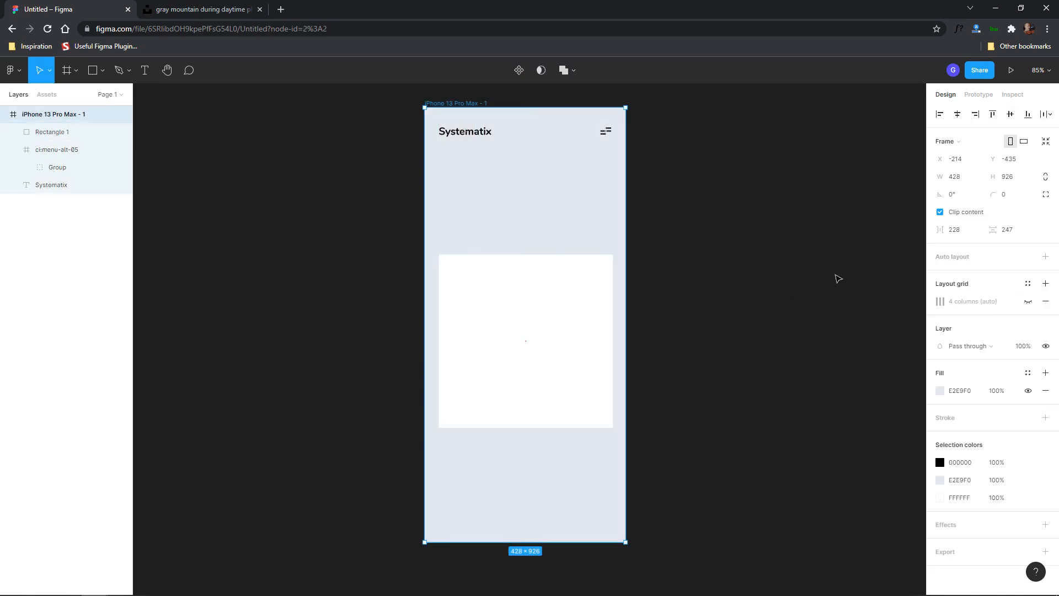
{"action": "left_click", "coordinate": [711, 249]}
- Give the white rectangle slightly rounded corners
{"action": "left_click", "coordinate": [582, 279]}
{"action": "left_click", "coordinate": [1017, 178]}
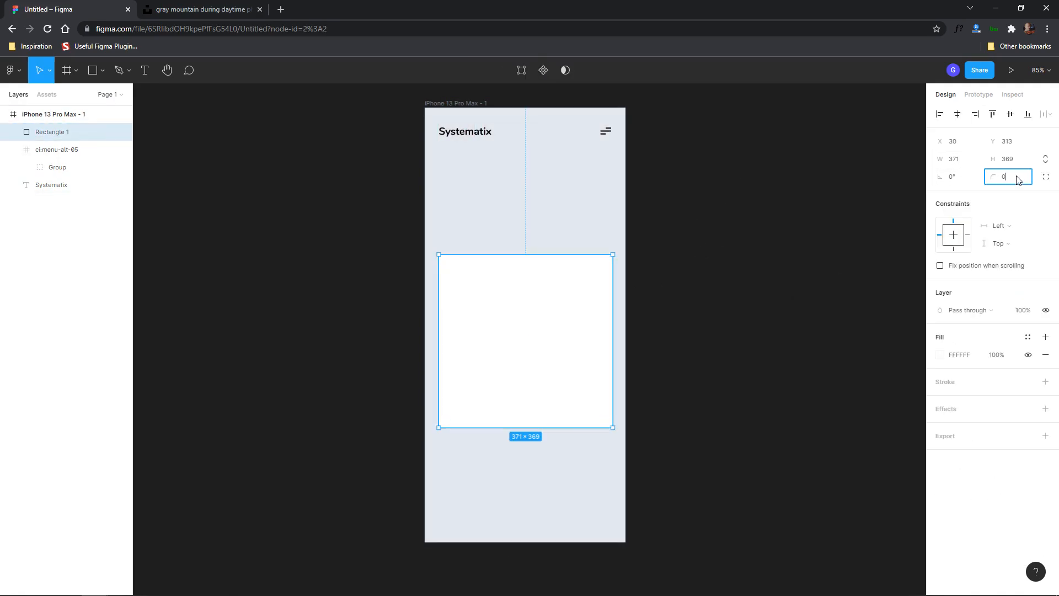
{"action": "left_click", "coordinate": [648, 288]}
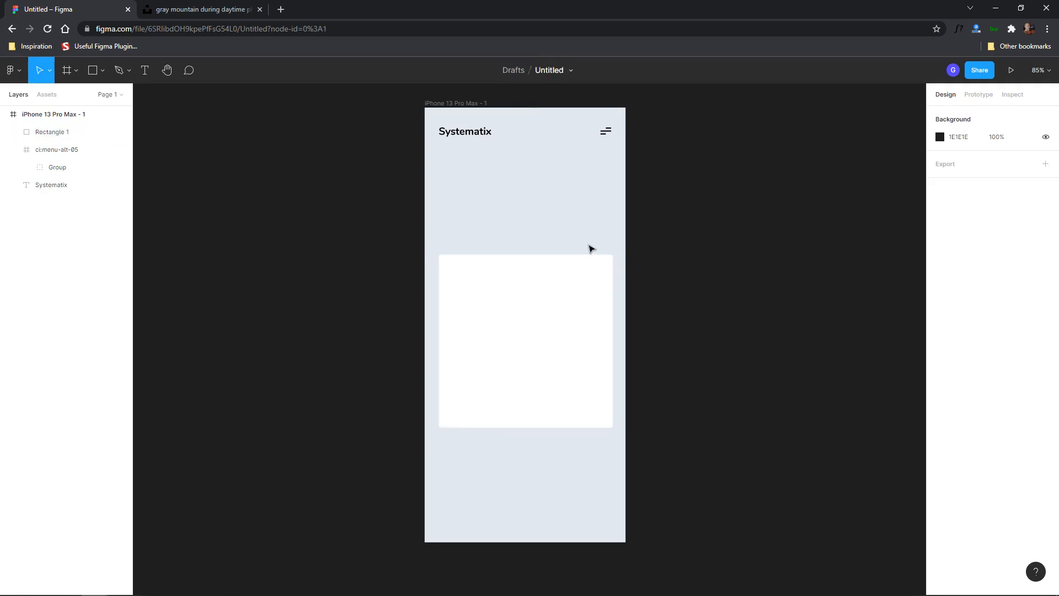
- Add the heading text "Words from clients" above the white rectangle
{"action": "left_click", "coordinate": [144, 73]}
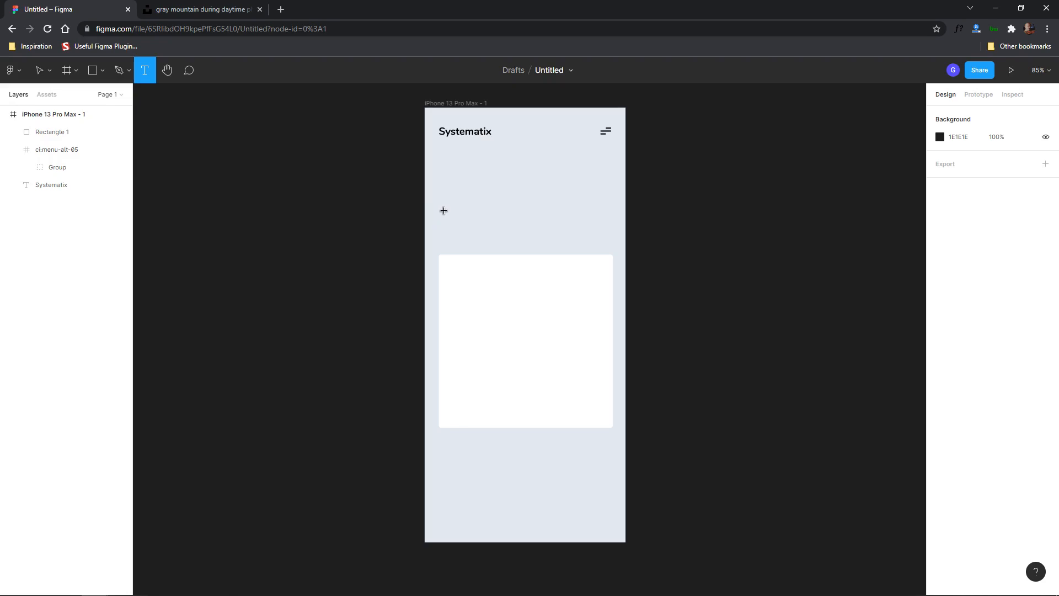
{"action": "left_click", "coordinate": [443, 210]}
{"action": "type", "text": "Words from clients"}
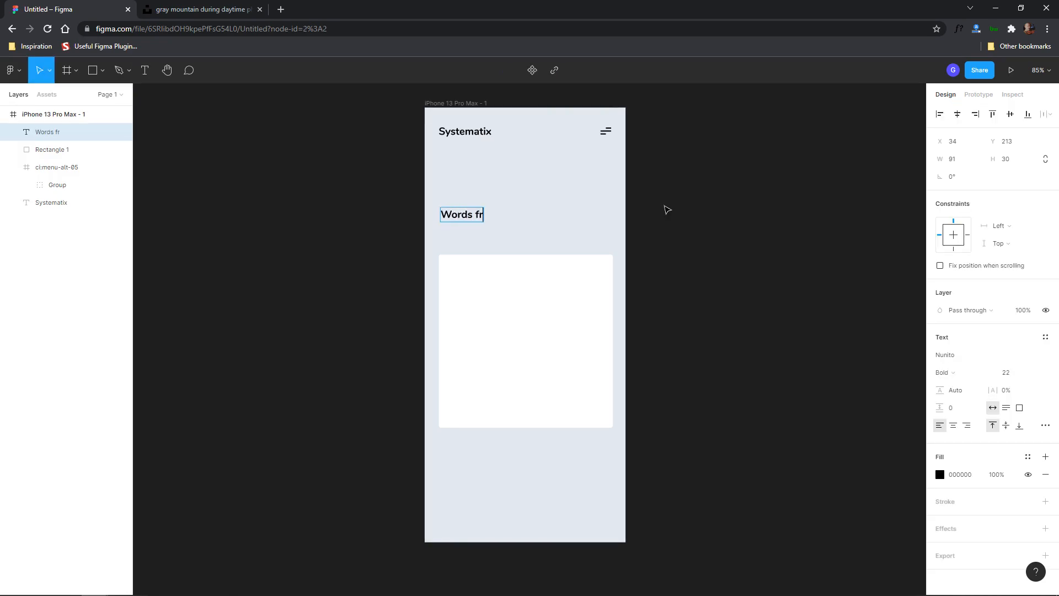
{"action": "key", "text": "Escape"}
{"action": "left_click", "coordinate": [448, 170]}
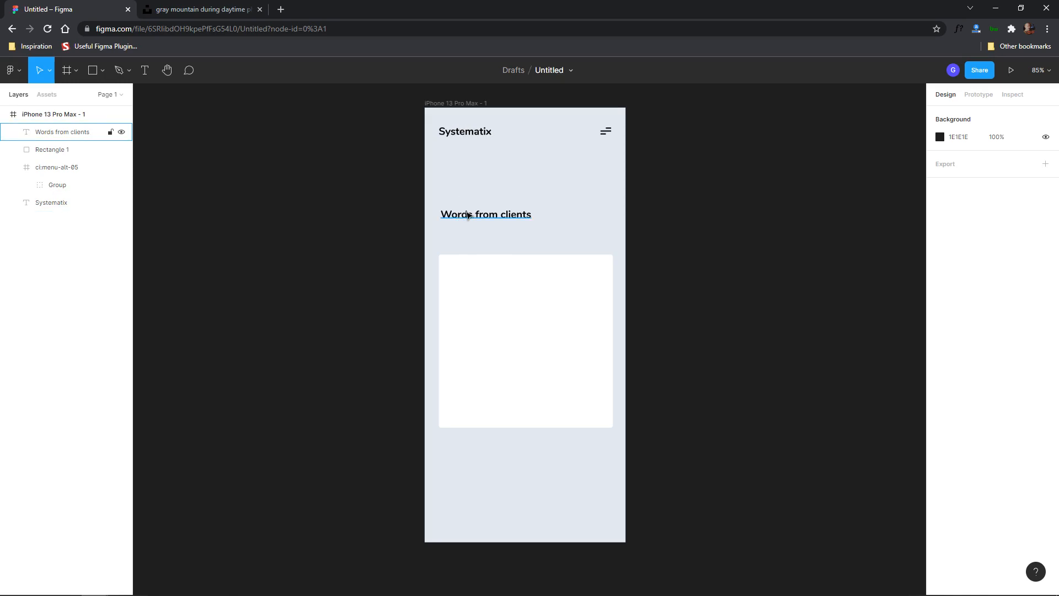
- Set the font size of the "Words from clients" heading to 32
{"action": "left_click", "coordinate": [466, 214]}
{"action": "left_click", "coordinate": [1015, 372]}
{"action": "type", "text": "32"}
{"action": "key", "text": "Return"}
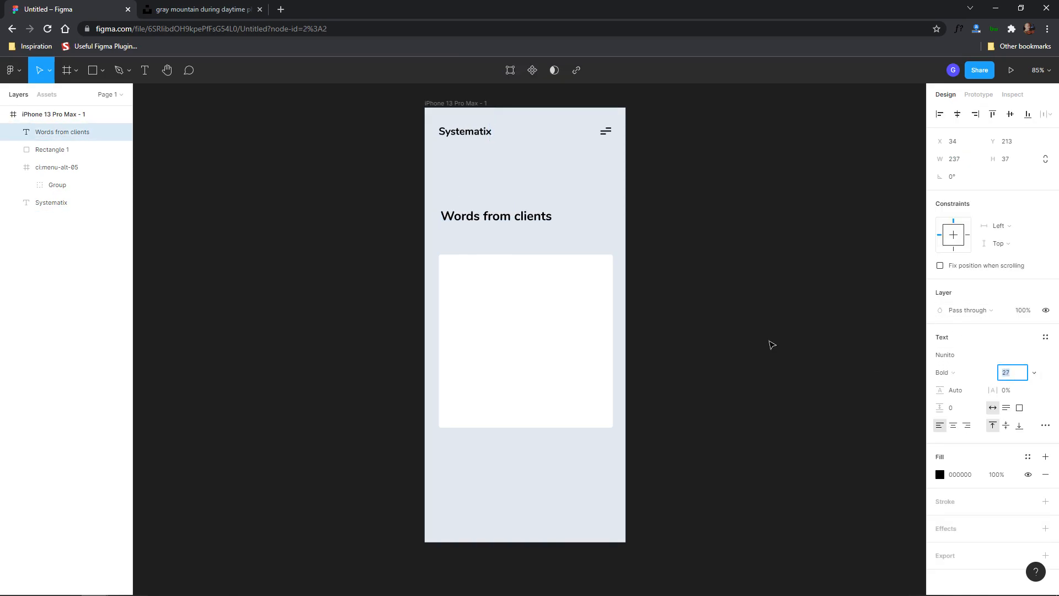
{"action": "key", "text": "Up"}
{"action": "key", "text": "Down"}
{"action": "left_click", "coordinate": [784, 320]}
{"action": "left_click", "coordinate": [532, 218]}
{"action": "left_click", "coordinate": [510, 187]}
{"action": "left_click_drag", "start_coordinate": [431, 186], "coordinate": [639, 250]}
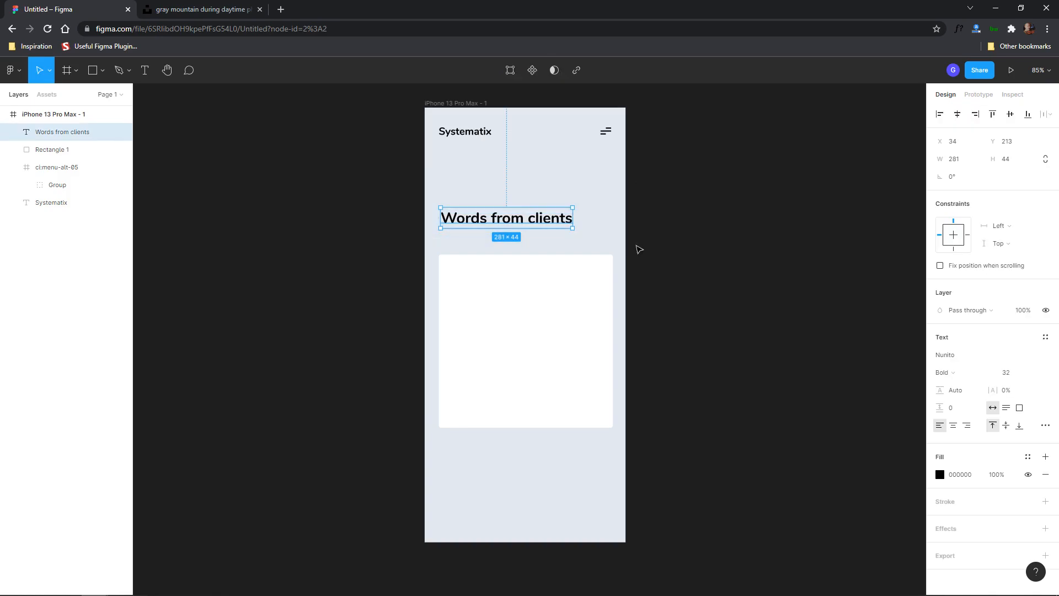
{"action": "left_click", "coordinate": [639, 250]}
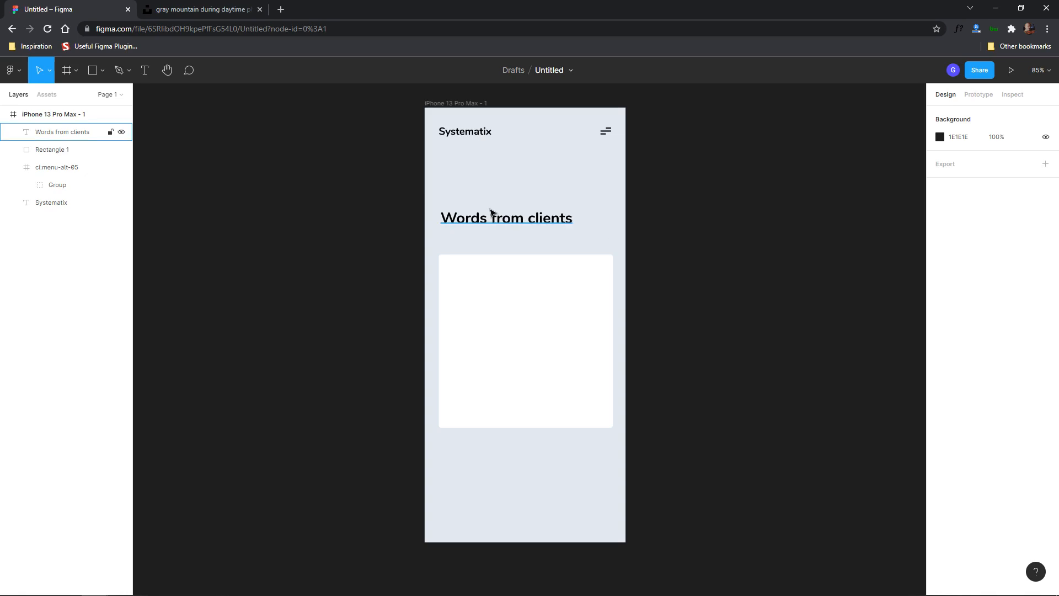
- Duplicate the "Words from clients" heading just above the original and change the copy's text to "Testimonials"
{"action": "left_click", "coordinate": [482, 226]}
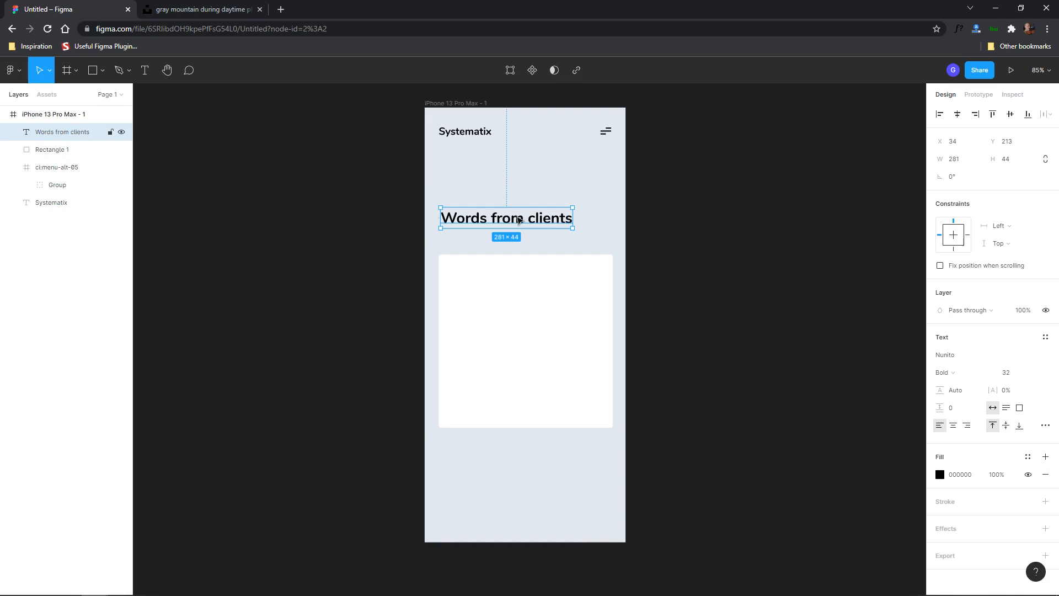
{"action": "key", "text": "ctrl+d"}
{"action": "left_click_drag", "start_coordinate": [535, 220], "coordinate": [518, 196]}
{"action": "double_click", "coordinate": [517, 193]}
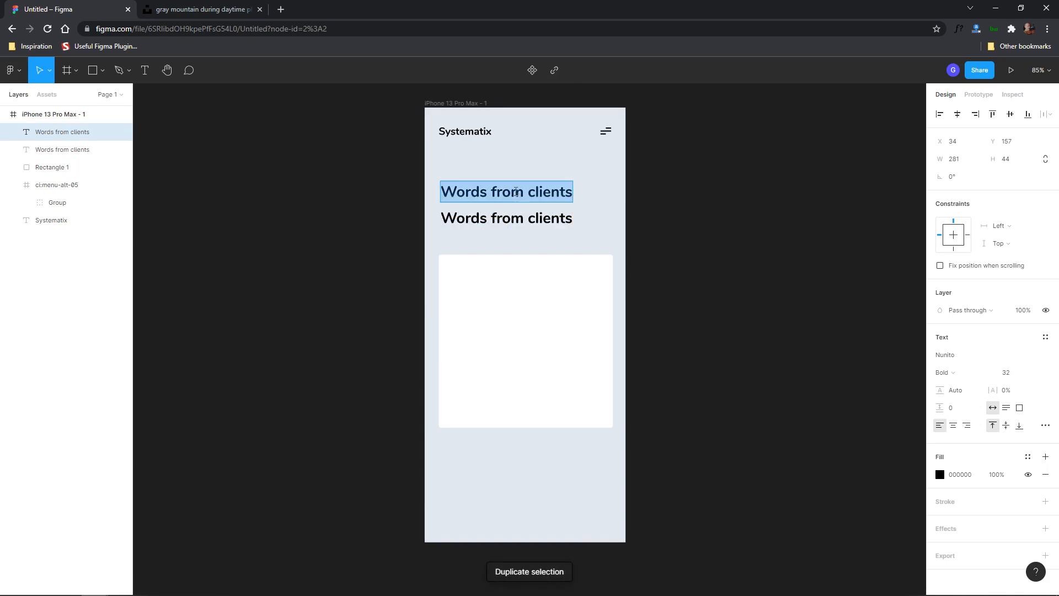
{"action": "type", "text": "Testimonials"}
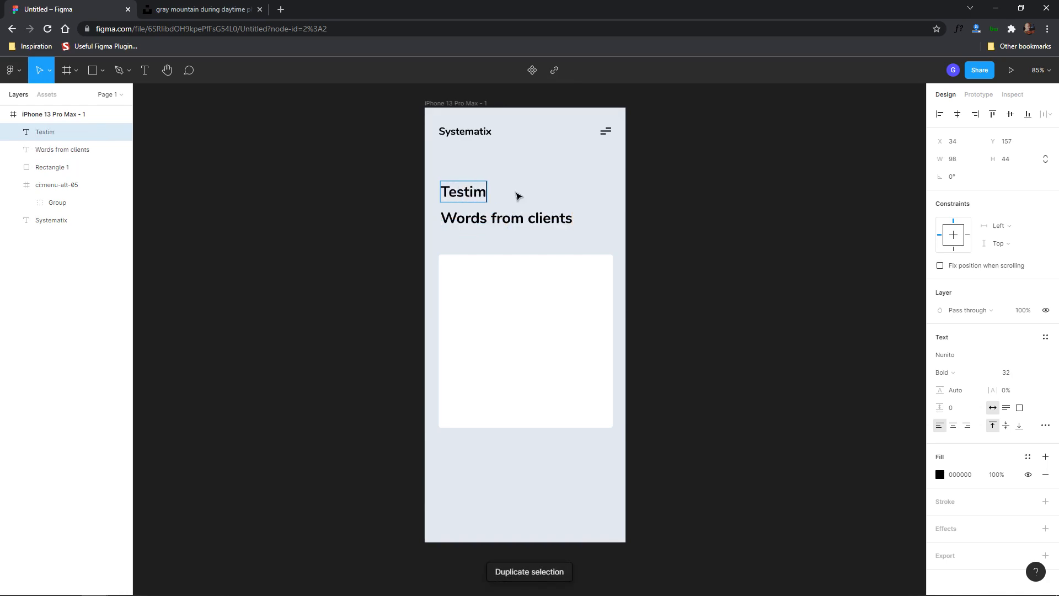
{"action": "key", "text": "Escape"}
- Change the font of the "Testimonials" text to Playfair Display SC
{"action": "left_click", "coordinate": [966, 360]}
{"action": "type", "text": "Playfair Display SC"}
{"action": "key", "text": "Return"}
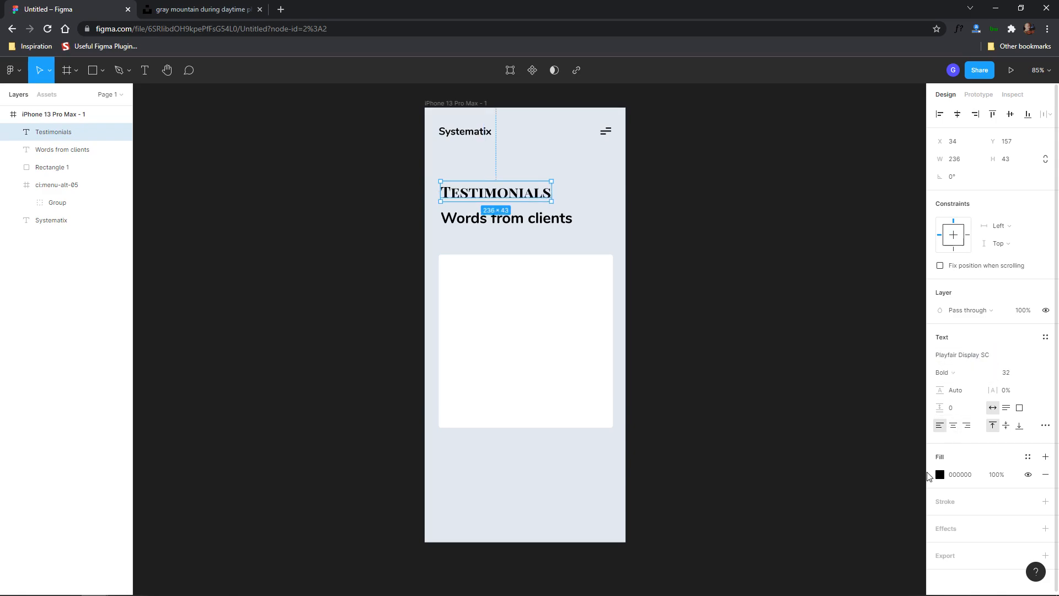
- Sample the phone frame's background colour for the "Testimonials" text fill and darken it slightly to D4E1ED
{"action": "left_click", "coordinate": [939, 474]}
{"action": "left_click", "coordinate": [812, 475]}
{"action": "left_click", "coordinate": [589, 176]}
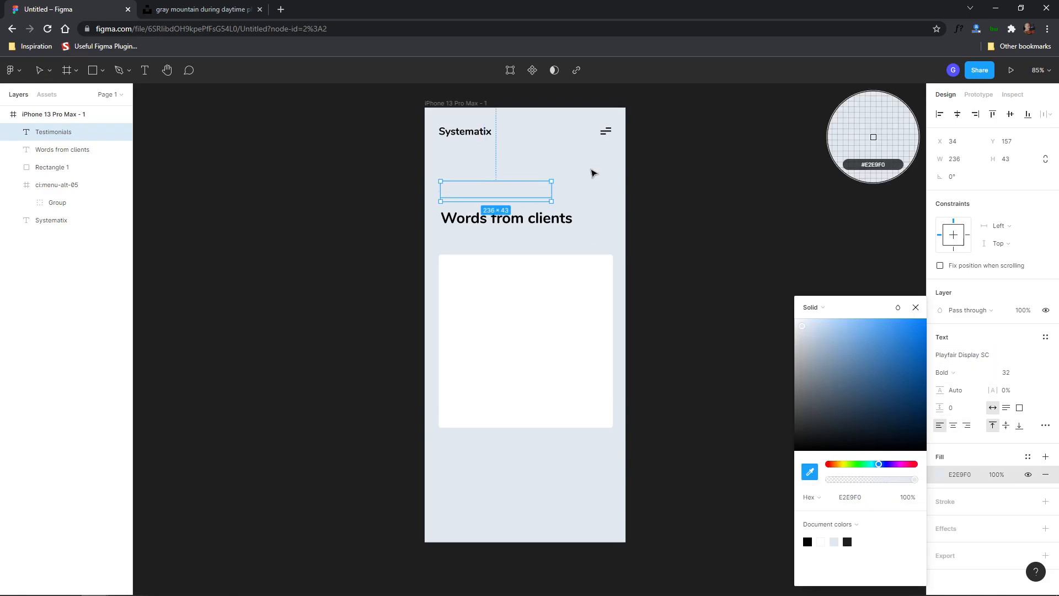
{"action": "left_click_drag", "start_coordinate": [806, 329], "coordinate": [807, 331]}
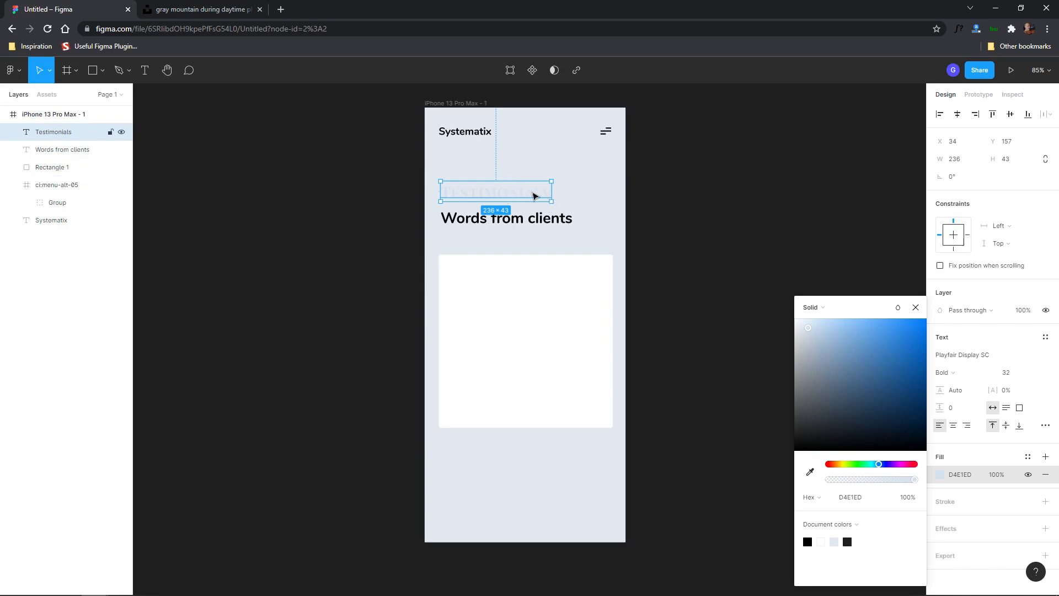
- Enlarge the "Testimonials" text box to about 708 × 129 with font size 91, and place its layer below all others in the frame
{"action": "left_click_drag", "start_coordinate": [552, 201], "coordinate": [772, 242]}
{"action": "left_click", "coordinate": [1011, 373]}
{"action": "key", "text": "Up"}
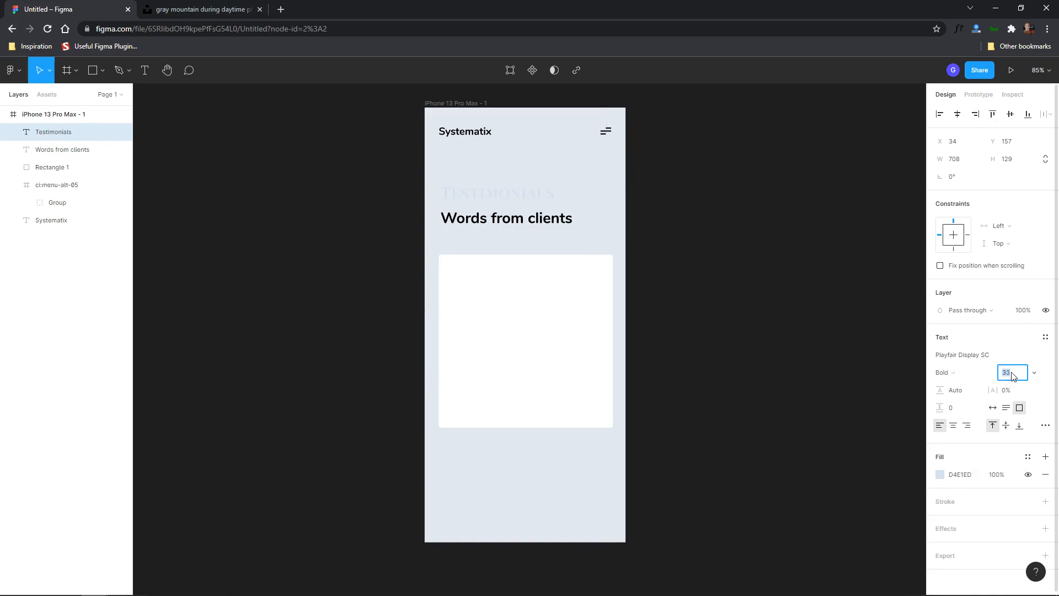
{"action": "type", "text": "91"}
{"action": "key", "text": "Return"}
{"action": "left_click_drag", "start_coordinate": [70, 152], "coordinate": [65, 229]}
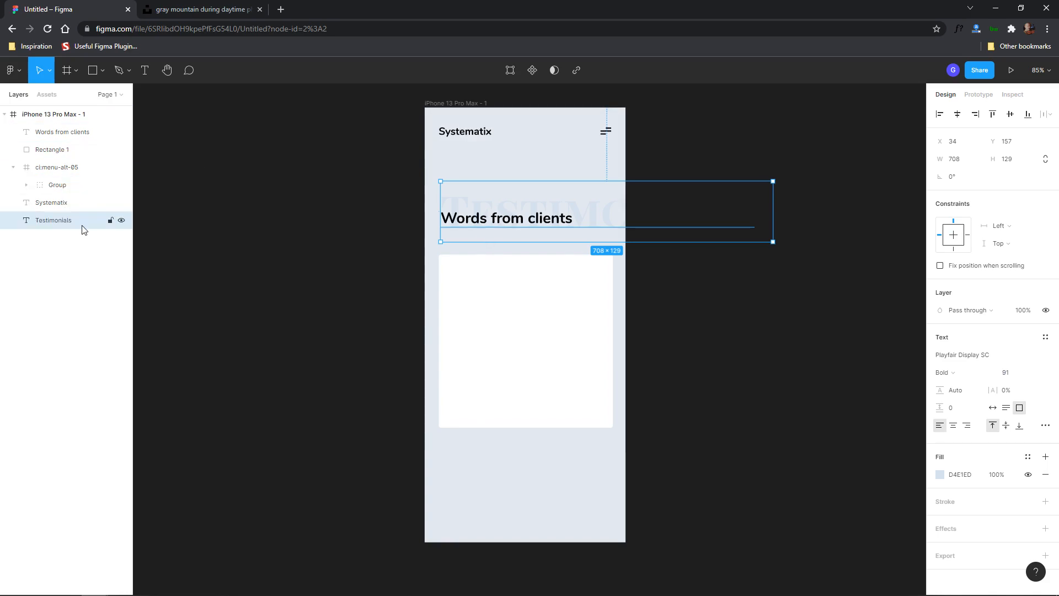
- Increase the "Testimonials" font size to 137, shift the text slightly up and widen its box to about 1004
{"action": "left_click", "coordinate": [1019, 374]}
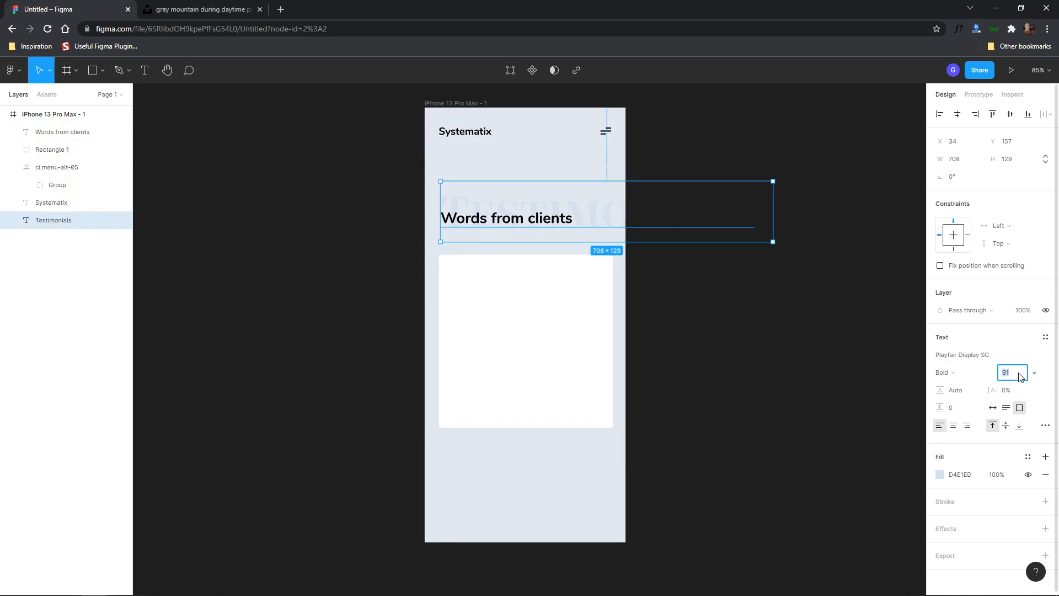
{"action": "key", "text": "Up"}
{"action": "key", "text": "shift+Up"}
{"action": "key", "text": "shift+Up"}
{"action": "key", "text": "shift+Up"}
{"action": "key", "text": "shift+Up"}
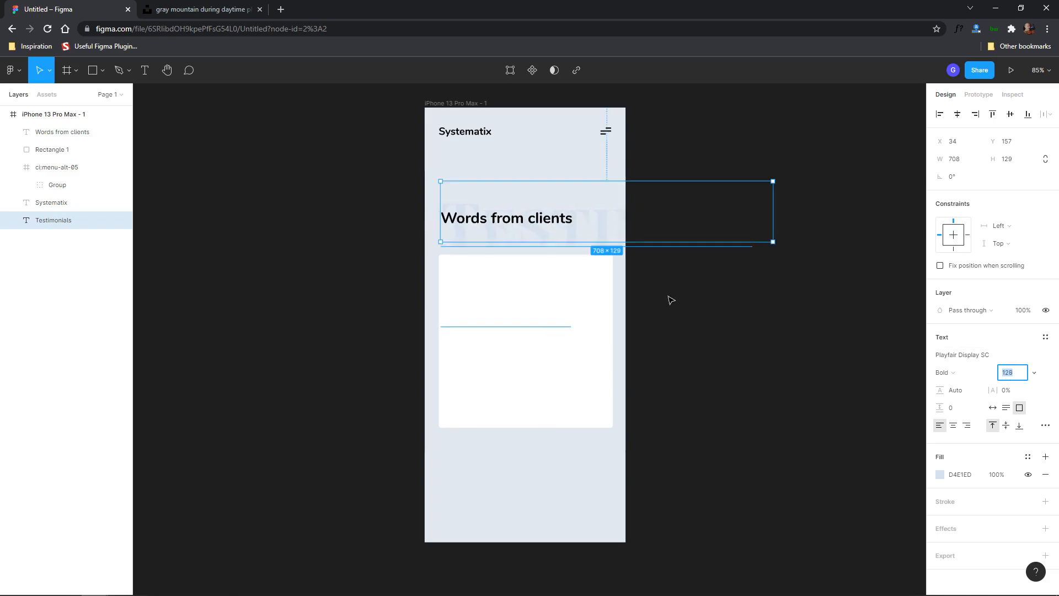
{"action": "left_click", "coordinate": [591, 217]}
{"action": "left_click_drag", "start_coordinate": [590, 216], "coordinate": [589, 202]}
{"action": "left_click_drag", "start_coordinate": [772, 205], "coordinate": [910, 207]}
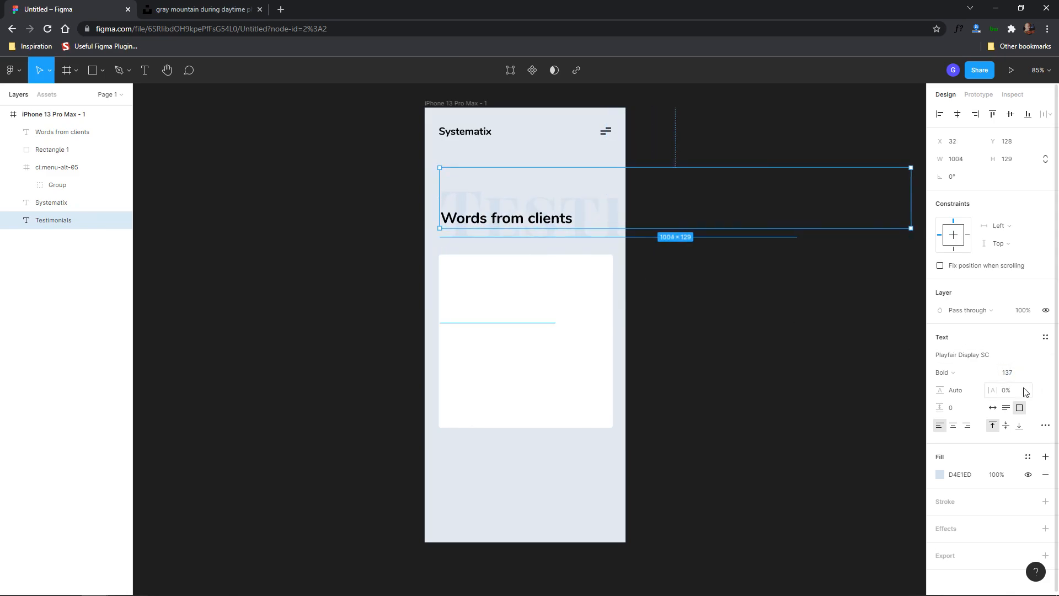
- Set the "Testimonials" text to auto width and move it to about X -59, Y 115 behind the heading
{"action": "left_click", "coordinate": [992, 407]}
{"action": "left_click", "coordinate": [723, 312]}
{"action": "left_click", "coordinate": [591, 206]}
{"action": "left_click_drag", "start_coordinate": [591, 206], "coordinate": [541, 201]}
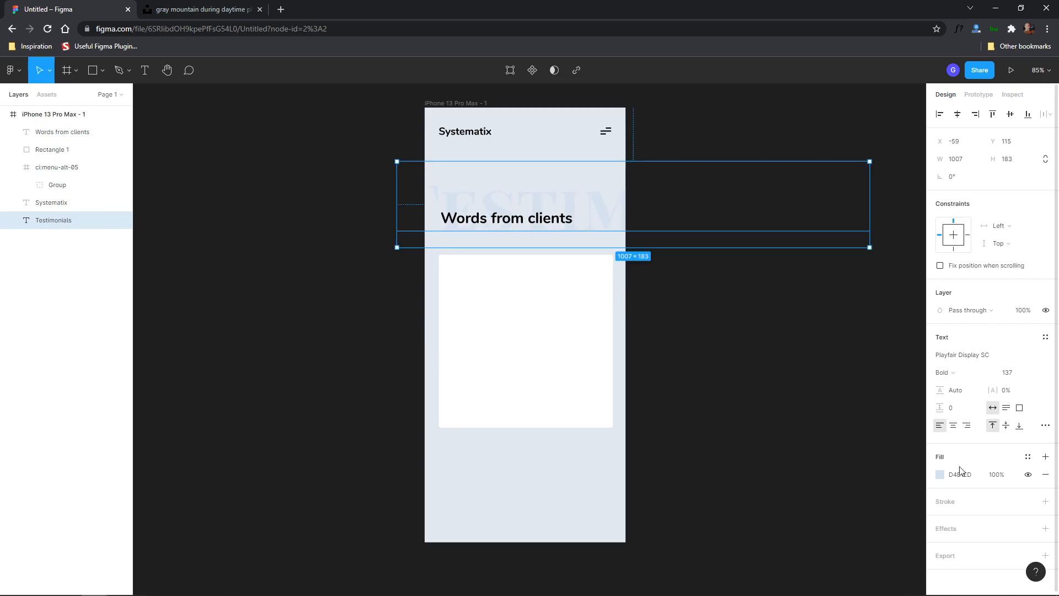
- Darken the fill of the "Testimonials" background text to CDDAE7
{"action": "left_click", "coordinate": [940, 476]}
{"action": "left_click_drag", "start_coordinate": [811, 333], "coordinate": [810, 338]}
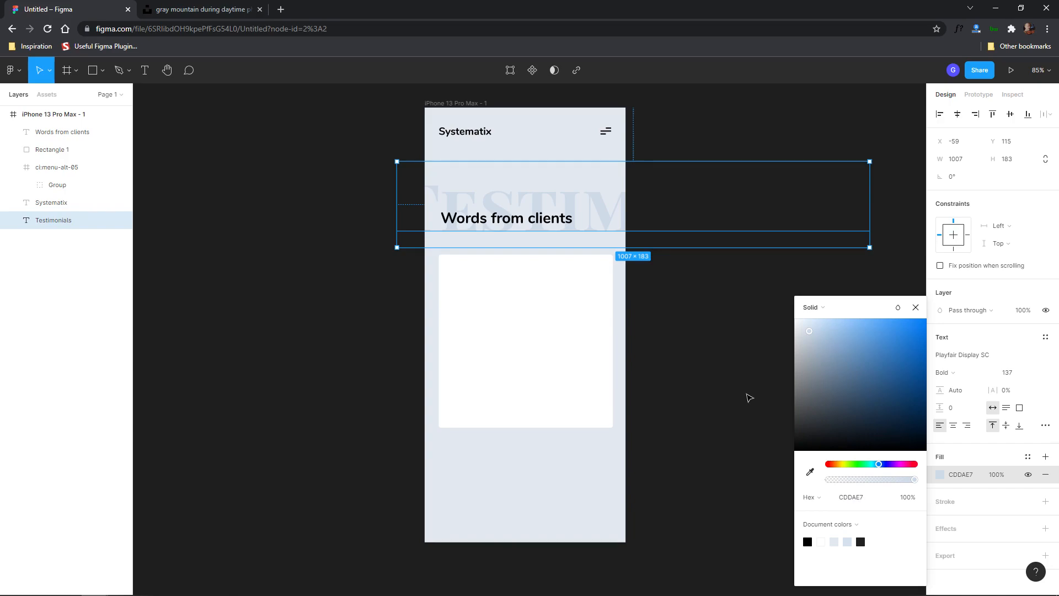
{"action": "left_click", "coordinate": [723, 363]}
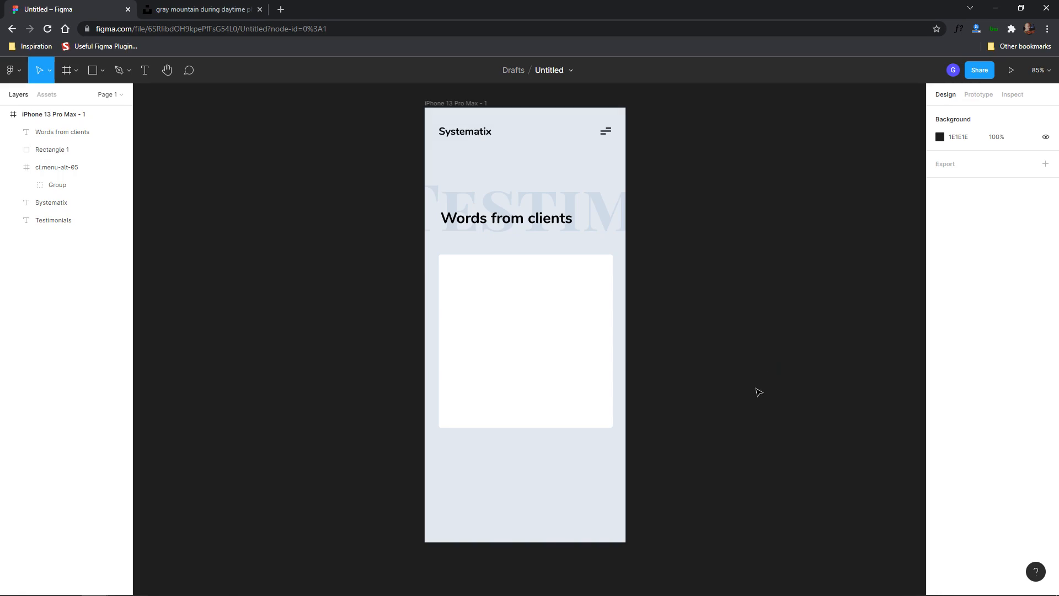
- Draw a 92 × 92 square in the upper part of the white card and round it into a circle with corner radius 100
{"action": "left_click", "coordinate": [561, 343]}
{"action": "left_click", "coordinate": [310, 274]}
{"action": "left_click", "coordinate": [102, 71]}
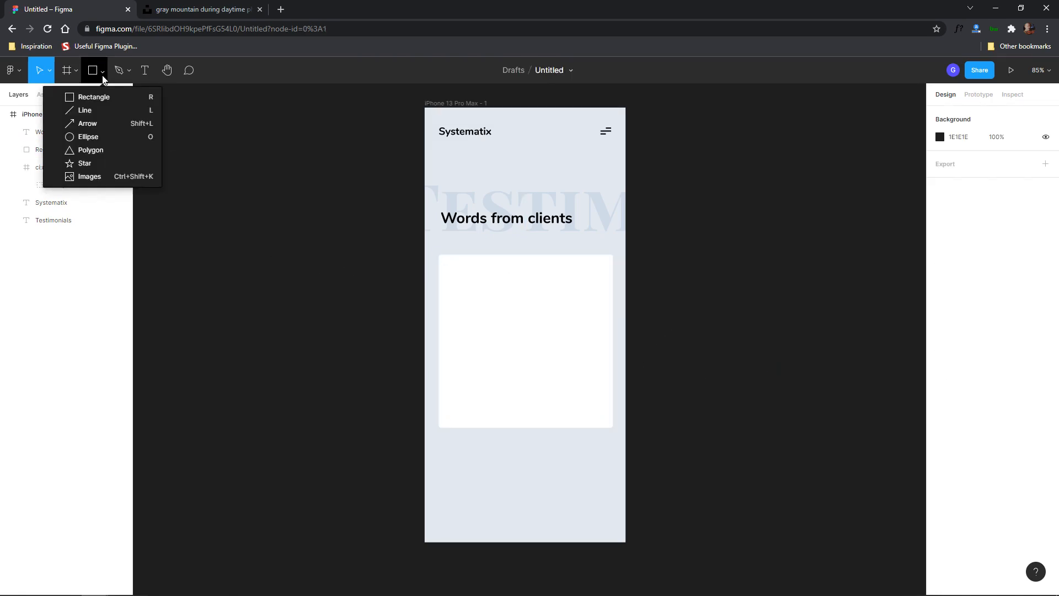
{"action": "left_click", "coordinate": [82, 98]}
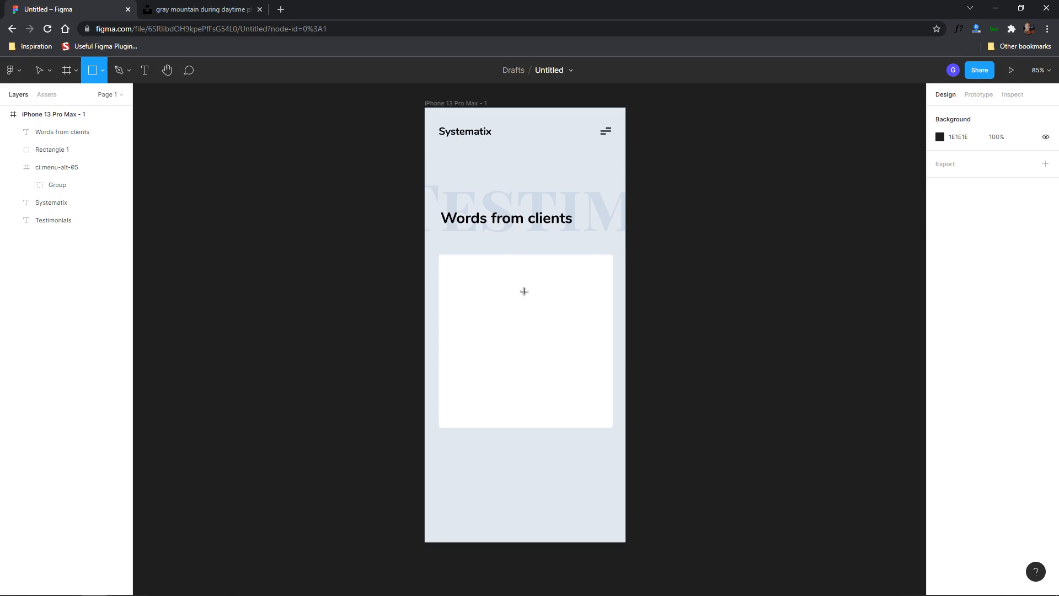
{"action": "left_click_drag", "start_coordinate": [524, 291], "coordinate": [546, 307]}
{"action": "left_click", "coordinate": [1007, 178]}
{"action": "key", "text": "Return"}
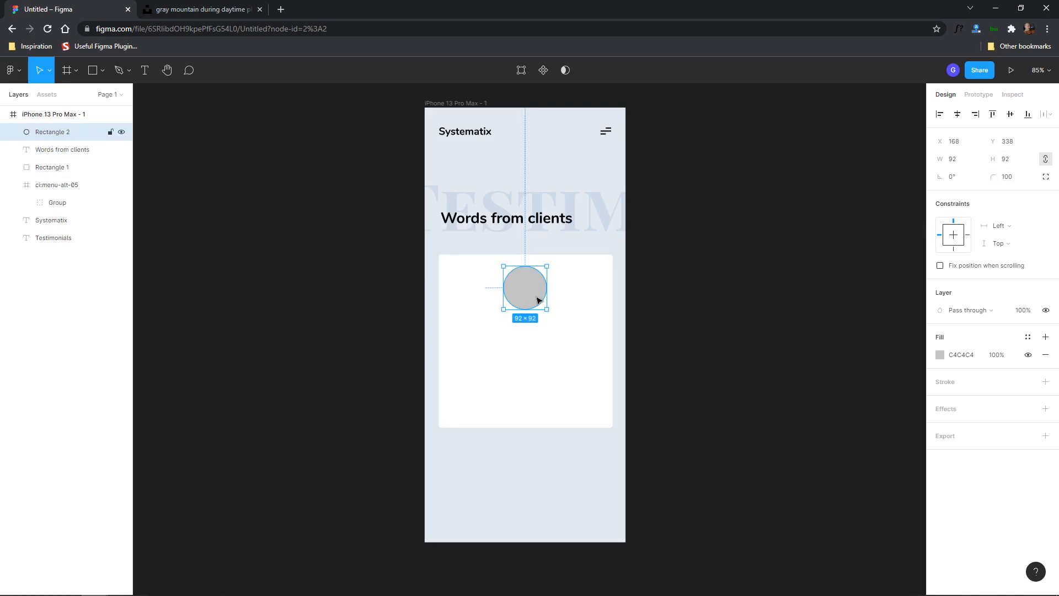
- Move the grey circle to about X 168, Y 360, centred horizontally in the card
{"action": "key", "text": "Escape"}
{"action": "left_click_drag", "start_coordinate": [546, 297], "coordinate": [530, 301]}
{"action": "key", "text": "Escape"}
{"action": "left_click", "coordinate": [533, 300]}
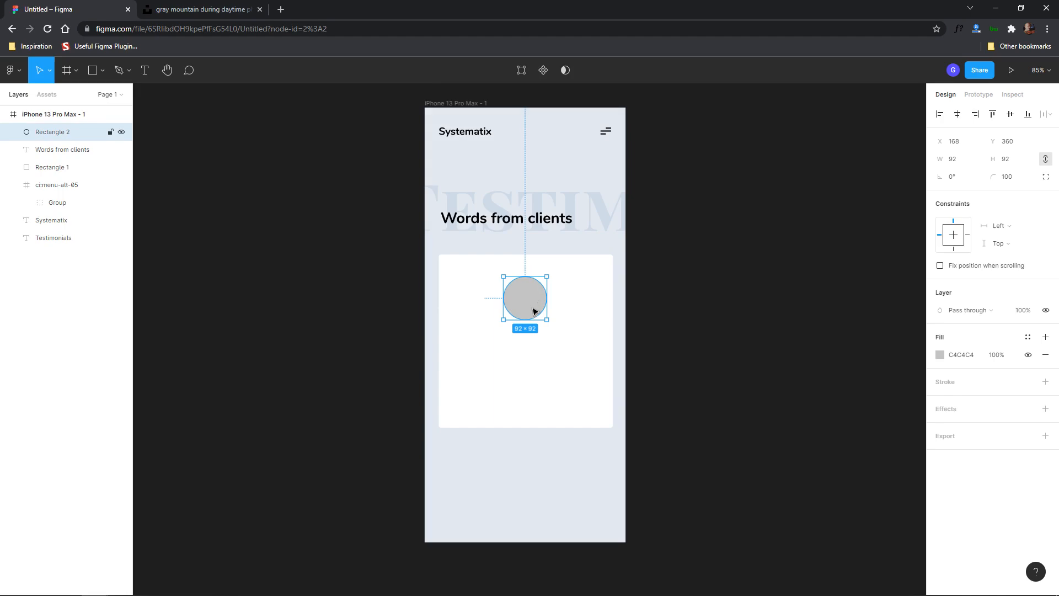
- Search the Unsplash plugin for "person" and fill the circle with the portrait of the woman in a black hat
{"action": "right_click", "coordinate": [655, 246]}
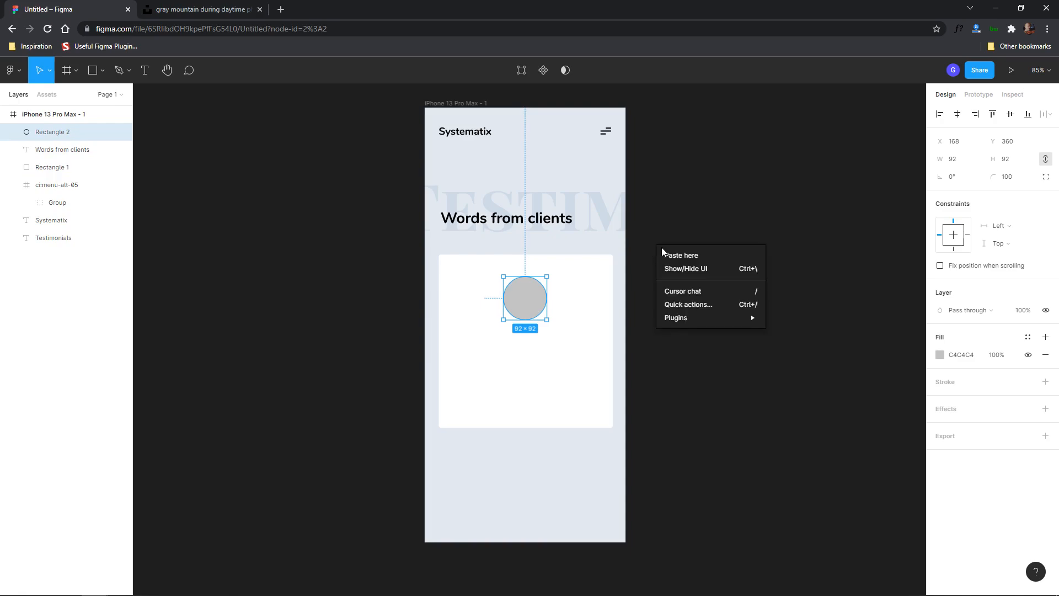
{"action": "mouse_move", "coordinate": [698, 323]}
{"action": "left_click", "coordinate": [820, 312]}
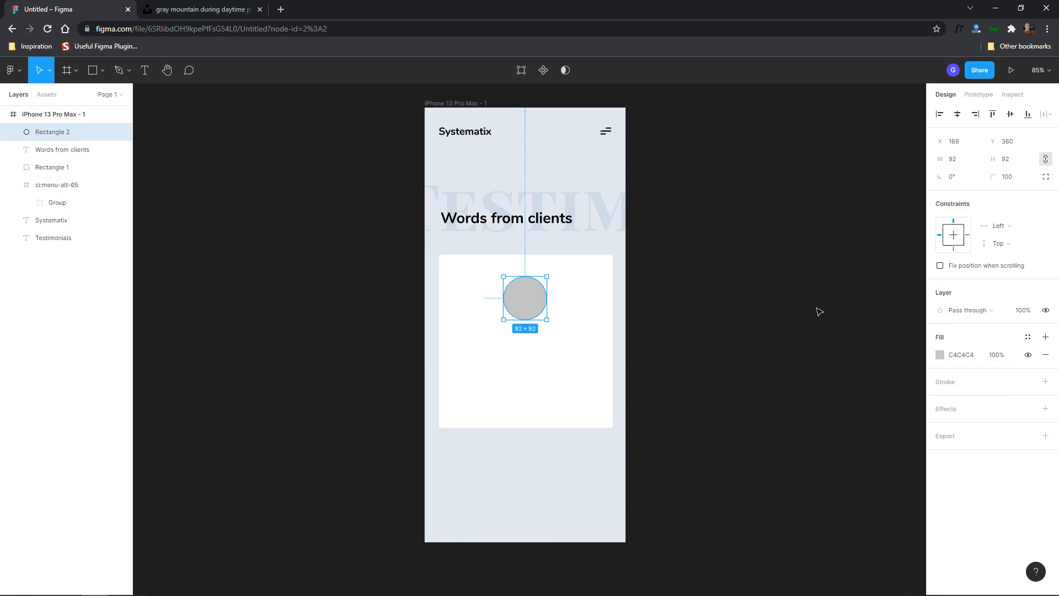
{"action": "left_click", "coordinate": [855, 260]}
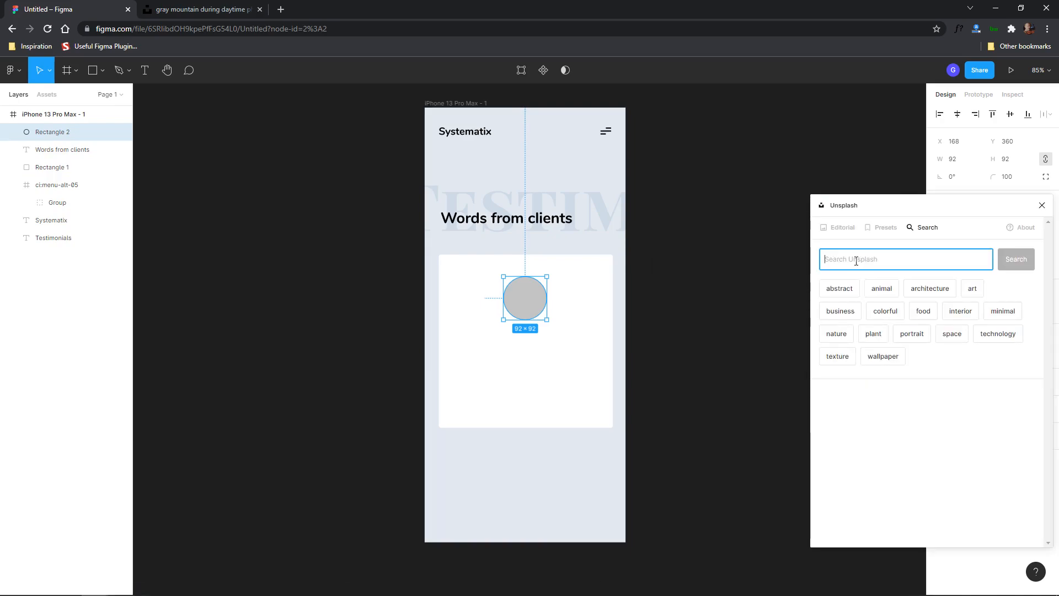
{"action": "type", "text": "person"}
{"action": "key", "text": "Return"}
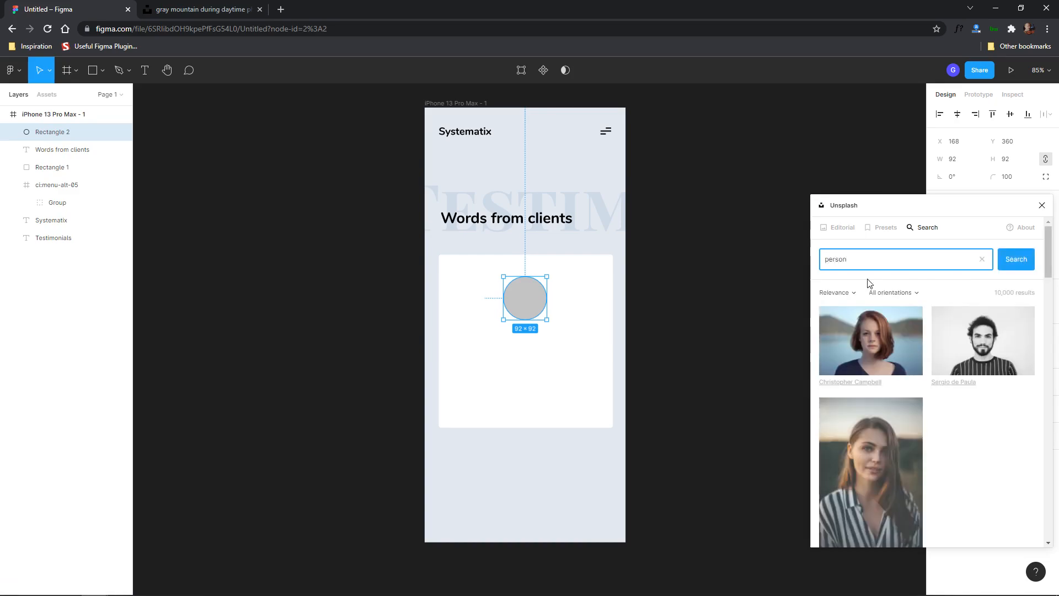
{"action": "scroll", "coordinate": [956, 425], "scroll_direction": "down", "scroll_amount": 10}
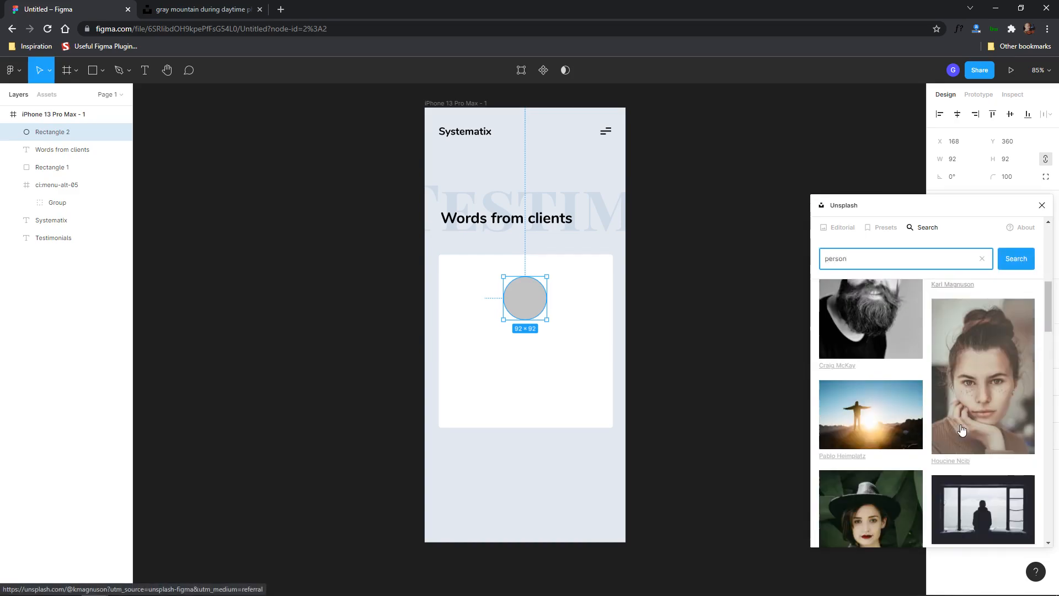
{"action": "left_click", "coordinate": [856, 378]}
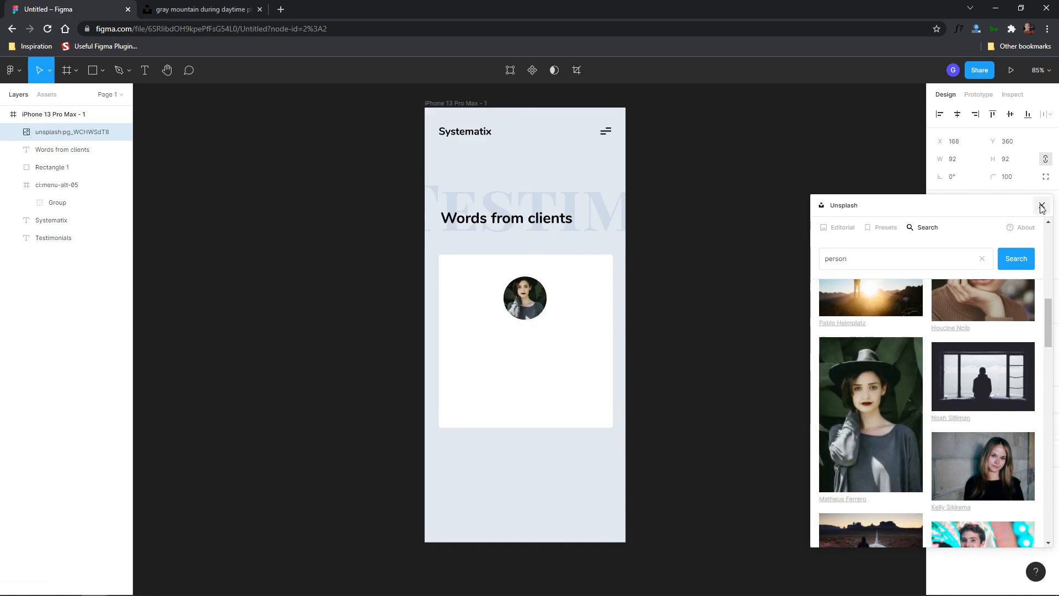
{"action": "left_click", "coordinate": [1041, 205]}
{"action": "left_click", "coordinate": [746, 309]}
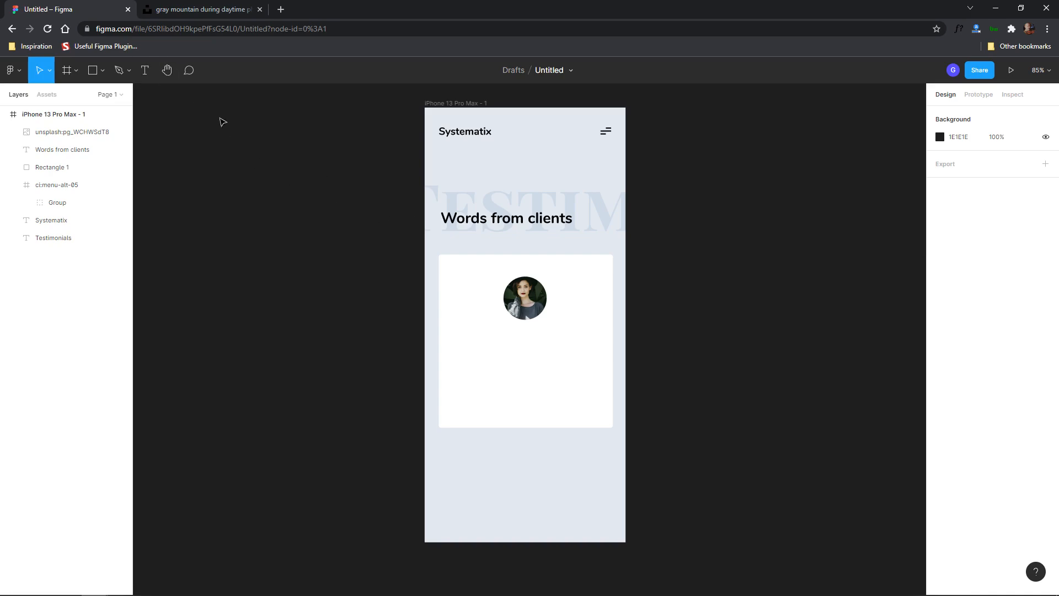
- Duplicate the "Words from clients" heading and place the copy inside the card, centred below the portrait
{"action": "left_click", "coordinate": [508, 222]}
{"action": "key", "text": "ctrl+d"}
{"action": "left_click_drag", "start_coordinate": [508, 222], "coordinate": [528, 365]}
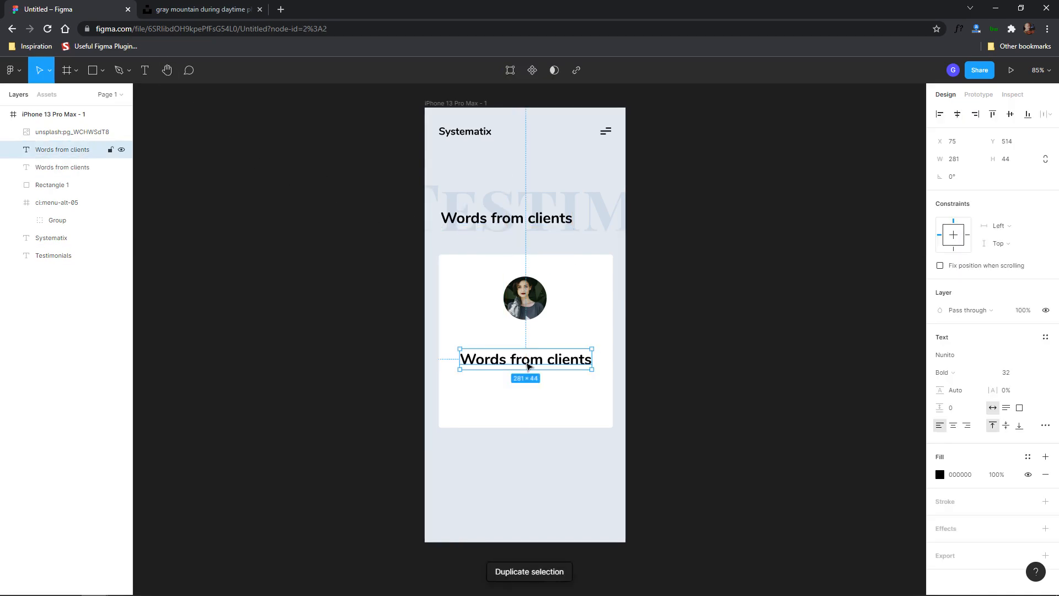
- Set the copied text in the card to font size 16 and Regular weight
{"action": "left_click", "coordinate": [1017, 374]}
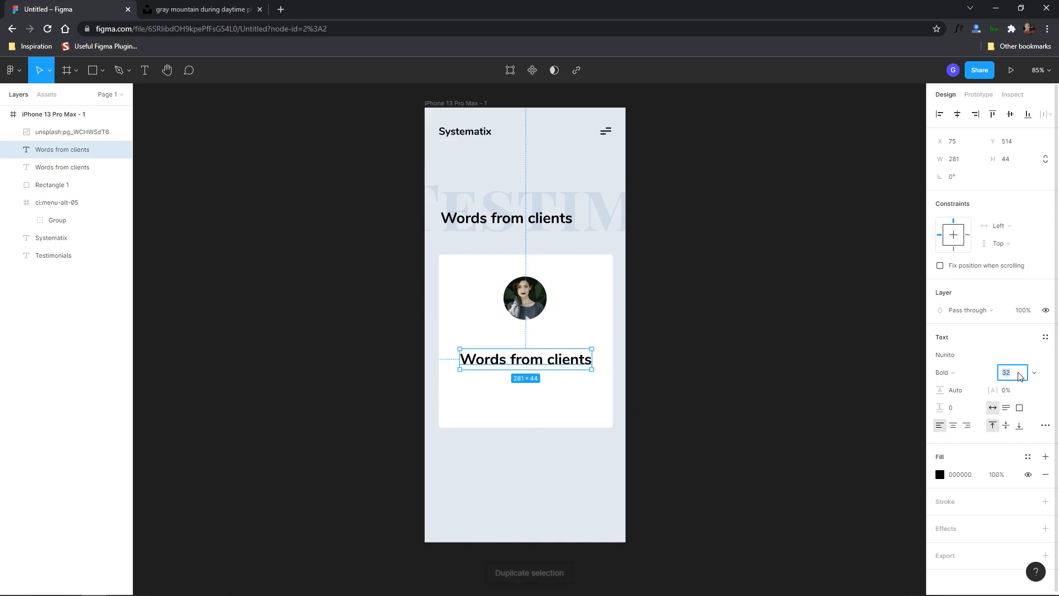
{"action": "type", "text": "16"}
{"action": "key", "text": "Return"}
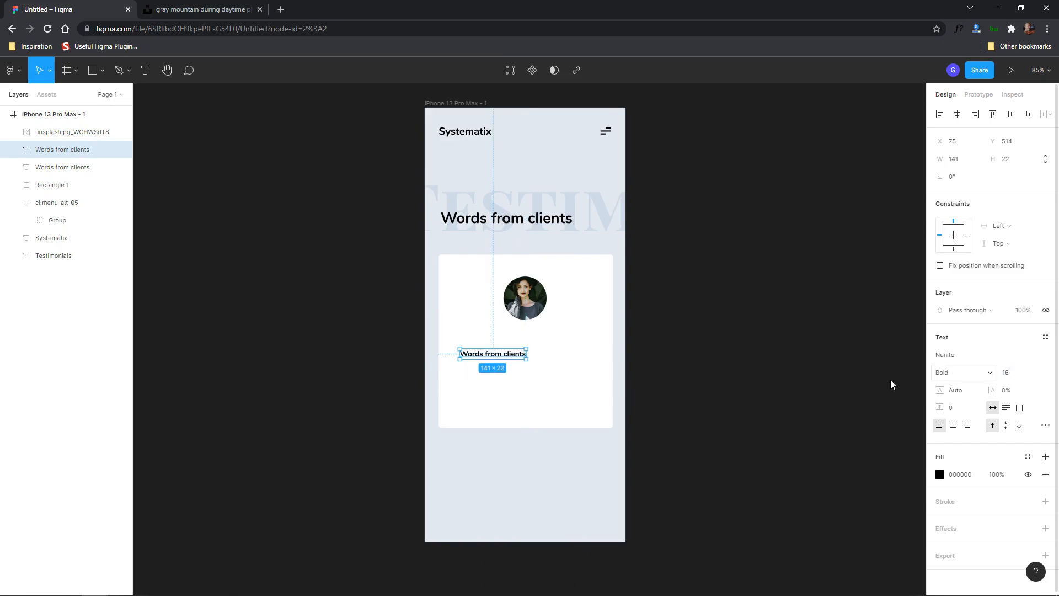
{"action": "left_click", "coordinate": [959, 374]}
{"action": "left_click", "coordinate": [960, 358]}
{"action": "left_click", "coordinate": [638, 366]}
- Widen the text box in the card to about 298, starting at about X 65
{"action": "scroll", "coordinate": [662, 361], "scroll_direction": "up", "scroll_amount": 5}
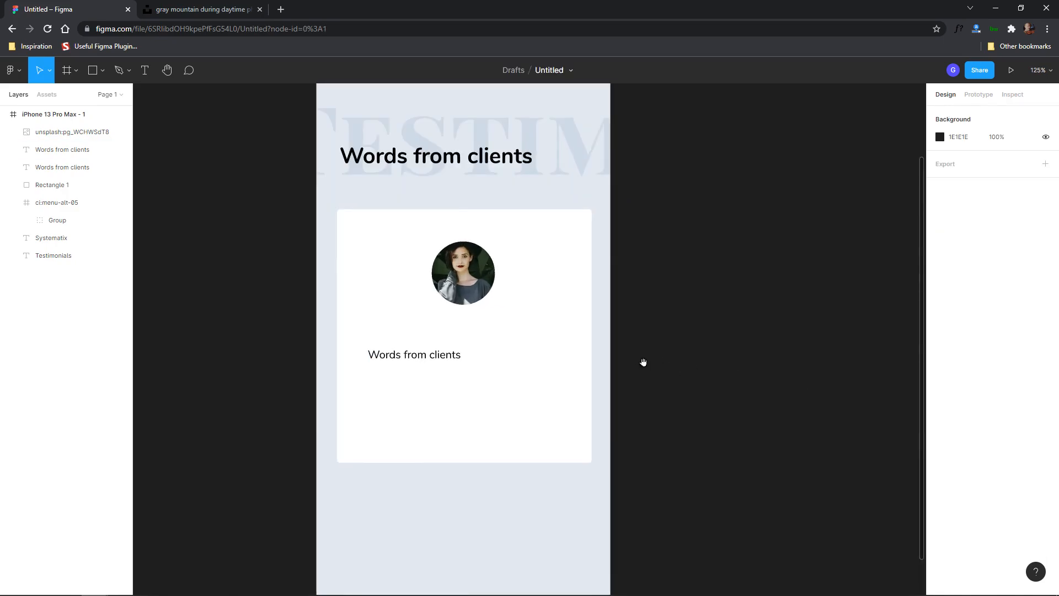
{"action": "left_click_drag", "start_coordinate": [641, 362], "coordinate": [737, 348]}
{"action": "left_click", "coordinate": [513, 332]}
{"action": "left_click", "coordinate": [512, 344]}
{"action": "left_click_drag", "start_coordinate": [559, 342], "coordinate": [664, 346]}
{"action": "left_click_drag", "start_coordinate": [465, 342], "coordinate": [457, 341]}
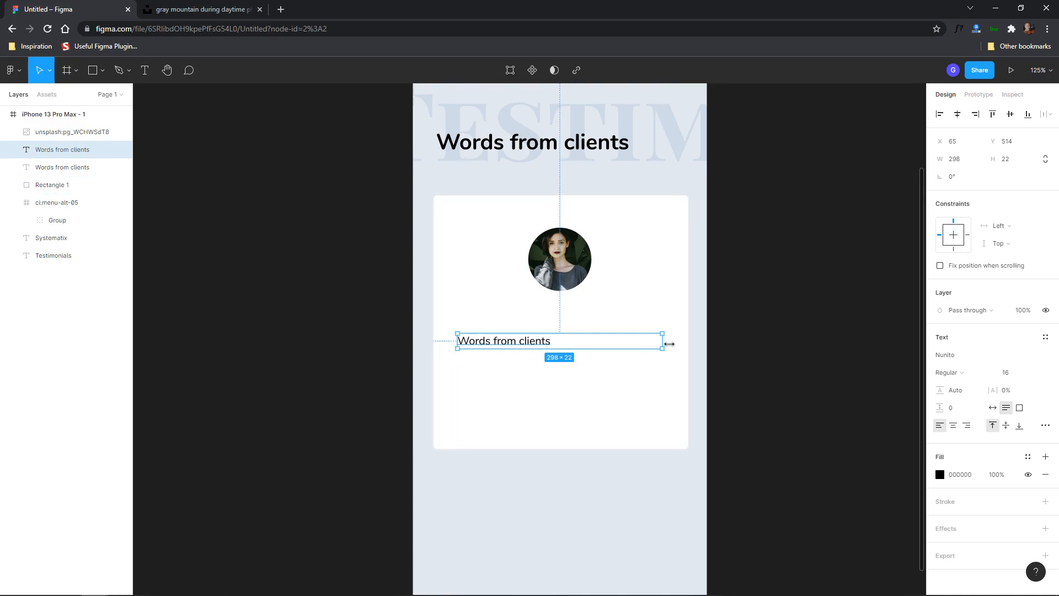
- Wrap the white card rectangle in its own frame and add a layout grid to that frame
{"action": "left_click", "coordinate": [474, 270]}
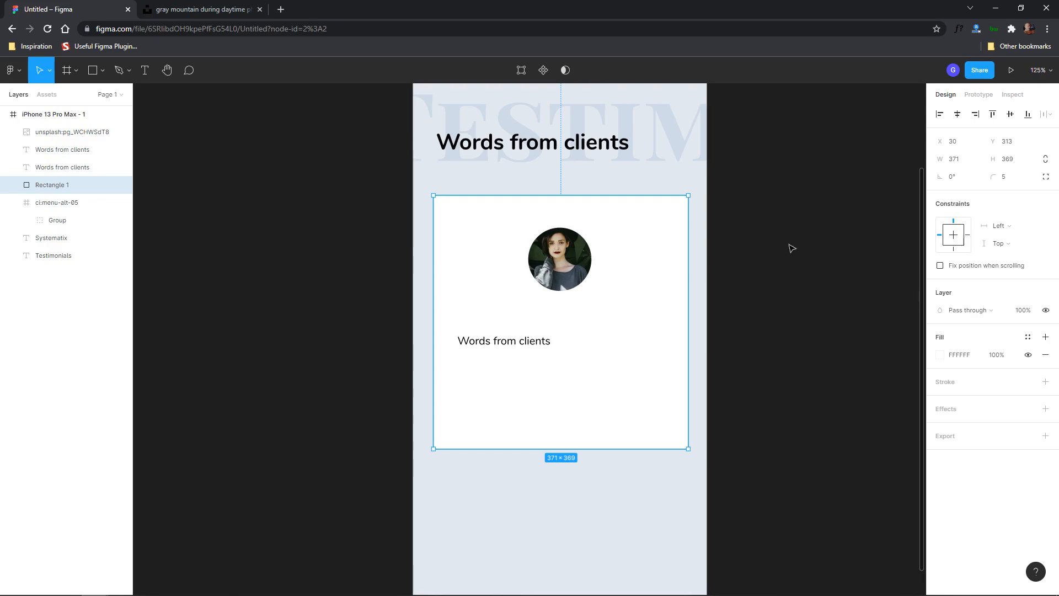
{"action": "right_click", "coordinate": [653, 235]}
{"action": "left_click", "coordinate": [686, 382]}
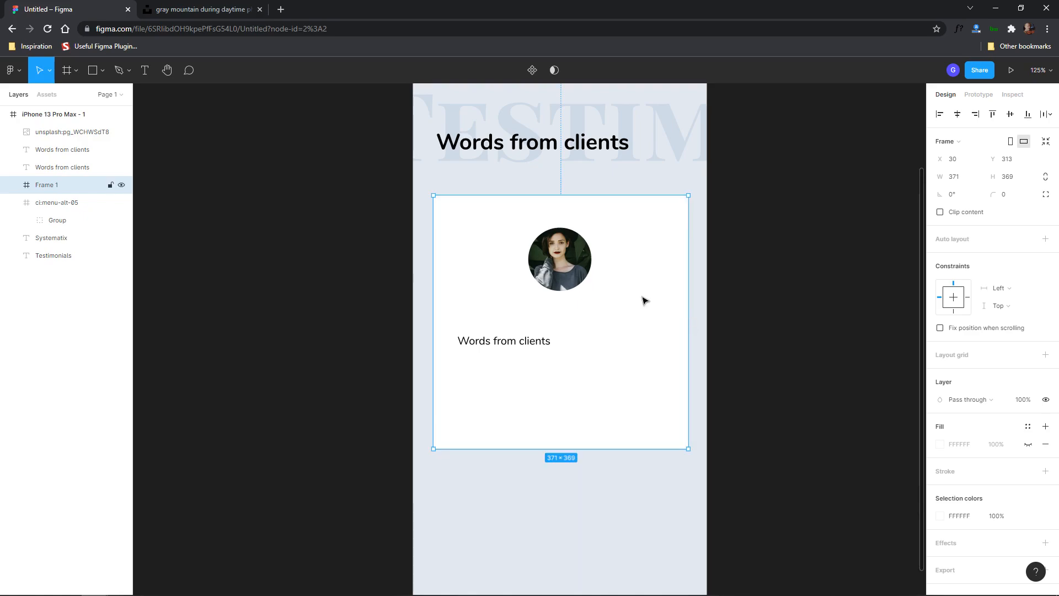
{"action": "left_click", "coordinate": [1045, 355]}
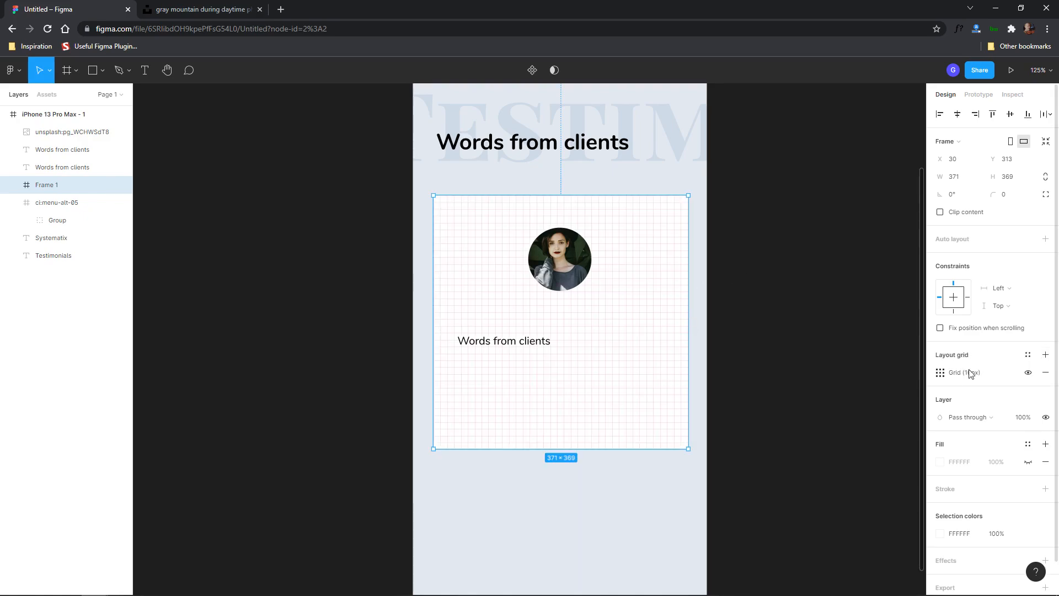
- Change the card frame's layout grid to columns with a count of 4
{"action": "left_click", "coordinate": [939, 373]}
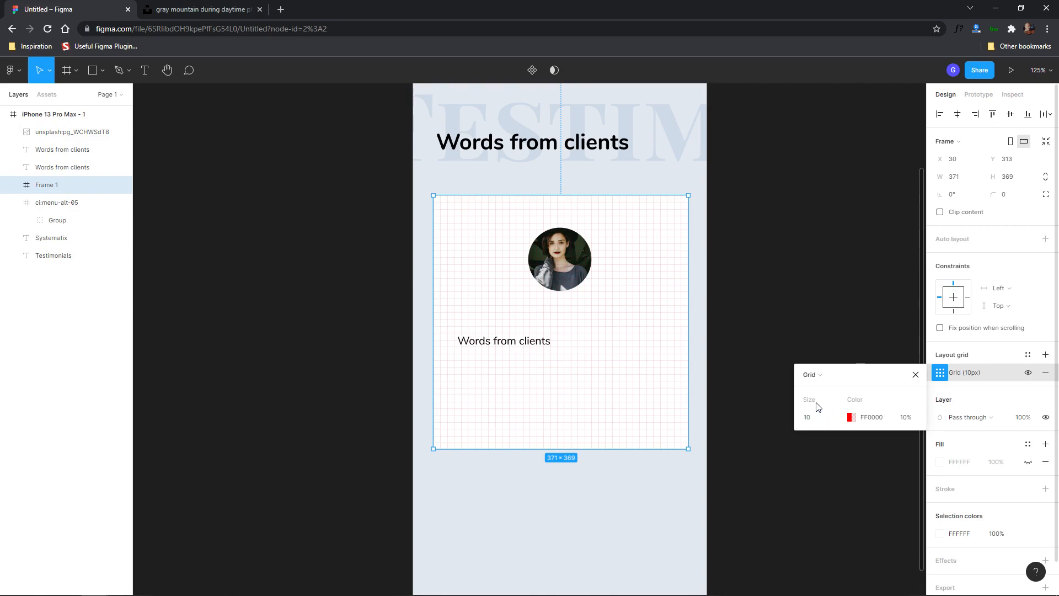
{"action": "left_click", "coordinate": [812, 375]}
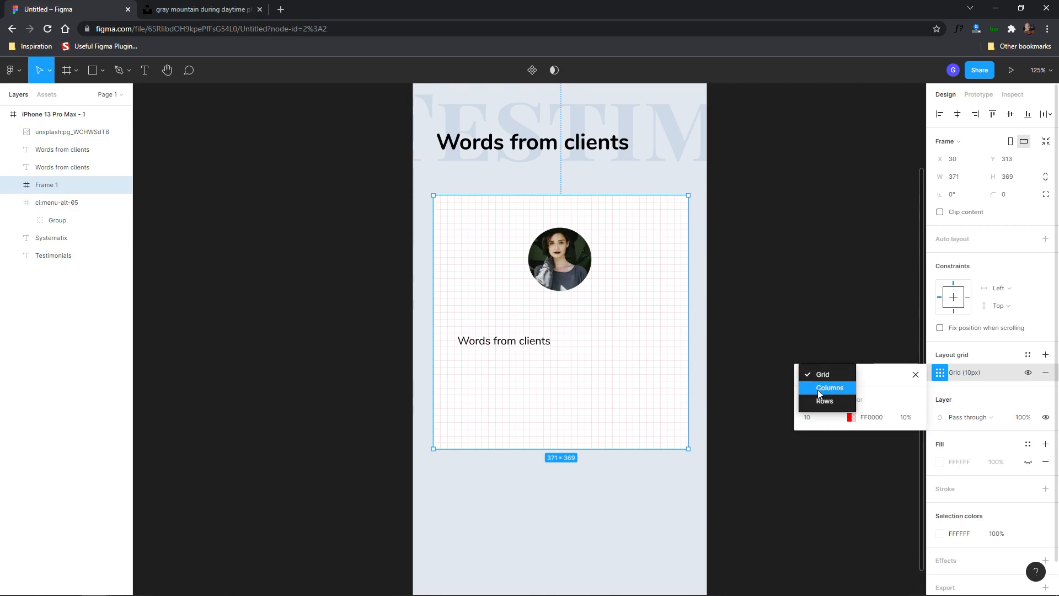
{"action": "left_click", "coordinate": [818, 390]}
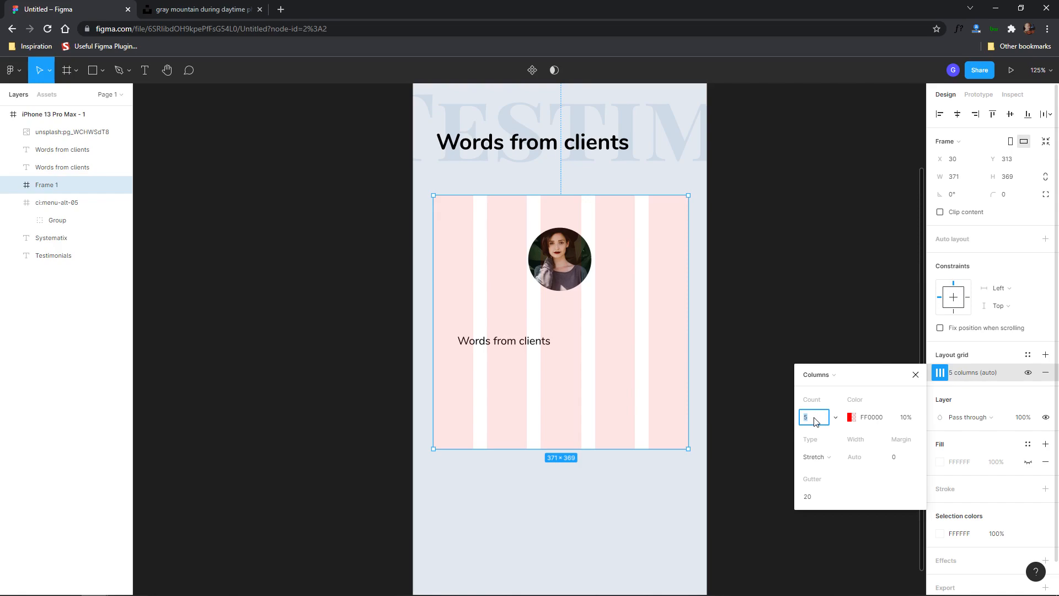
{"action": "key", "text": "Return"}
- Try a margin of 50 on the card's column grid, and settle on 30
{"action": "left_click", "coordinate": [900, 461]}
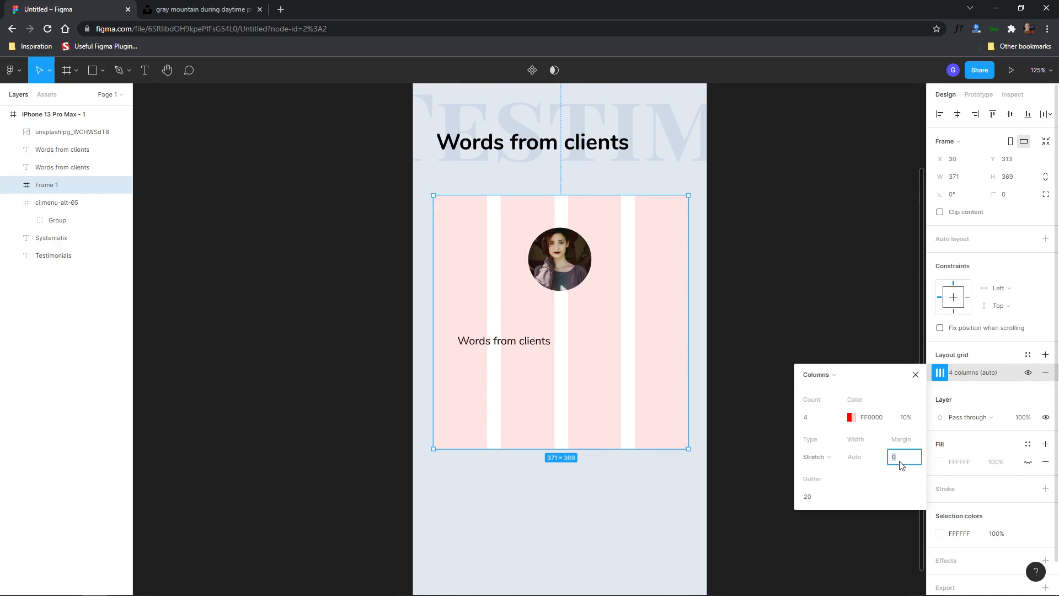
{"action": "type", "text": "50"}
{"action": "key", "text": "Return"}
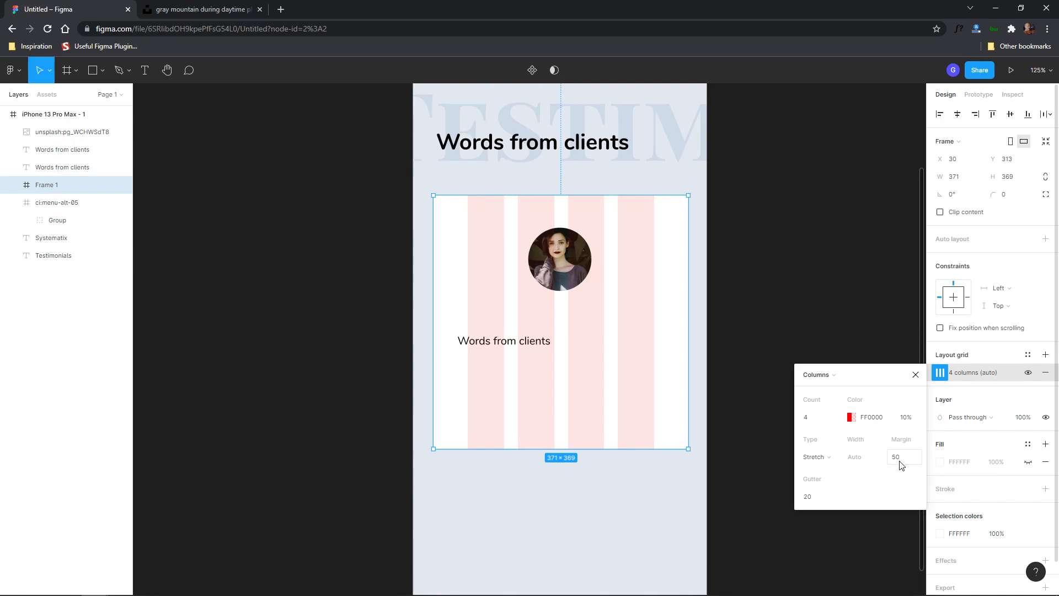
{"action": "left_click", "coordinate": [900, 464]}
{"action": "type", "text": "30"}
{"action": "key", "text": "Return"}
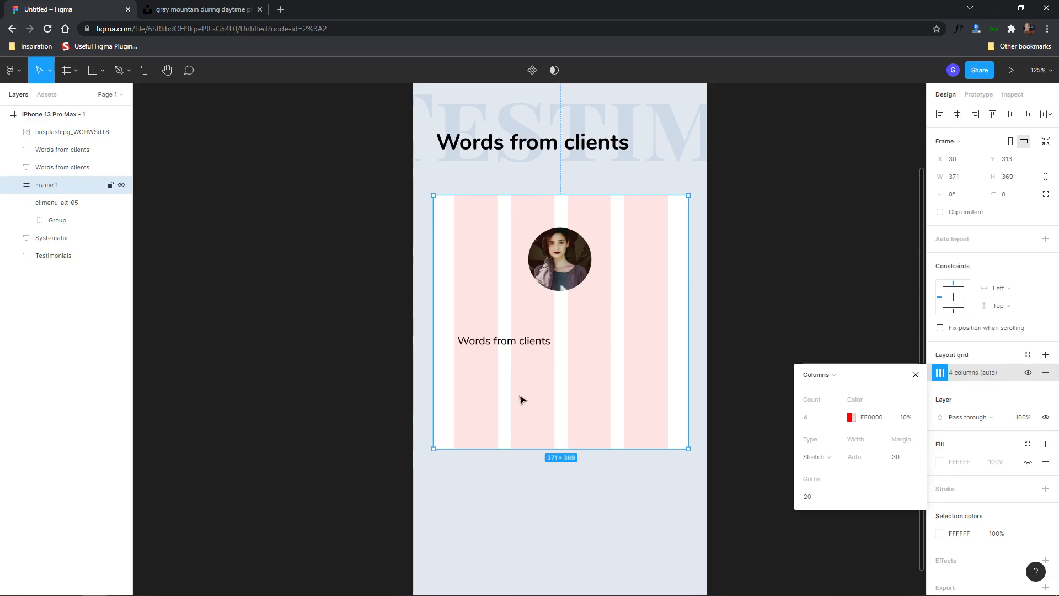
- Fit the card's text box to the outer grid columns, about 311 × 71 starting at about X 58
{"action": "left_click", "coordinate": [480, 349]}
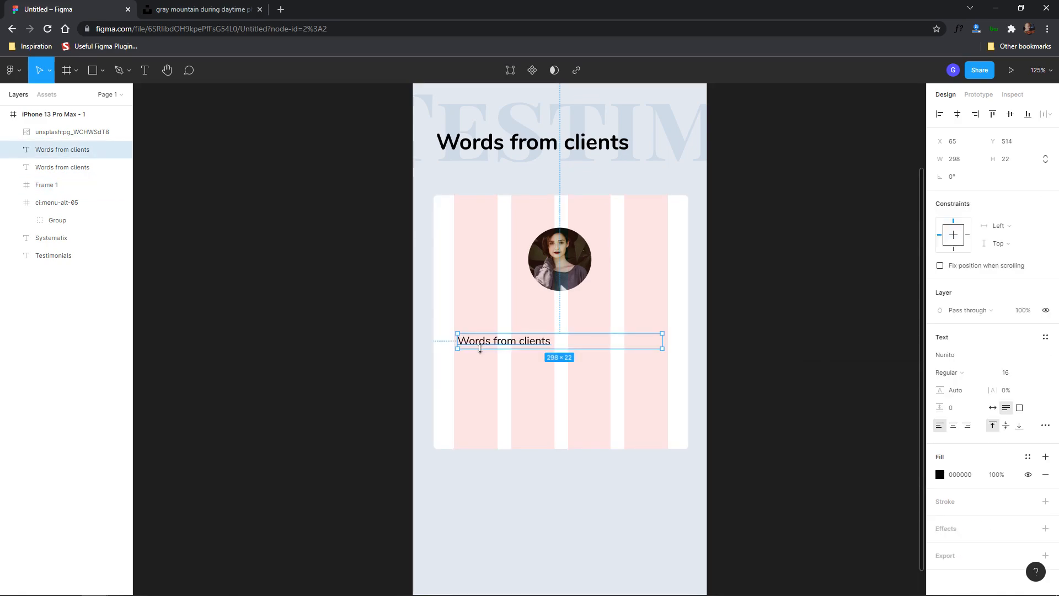
{"action": "left_click_drag", "start_coordinate": [501, 343], "coordinate": [498, 343]}
{"action": "left_click_drag", "start_coordinate": [659, 343], "coordinate": [617, 382]}
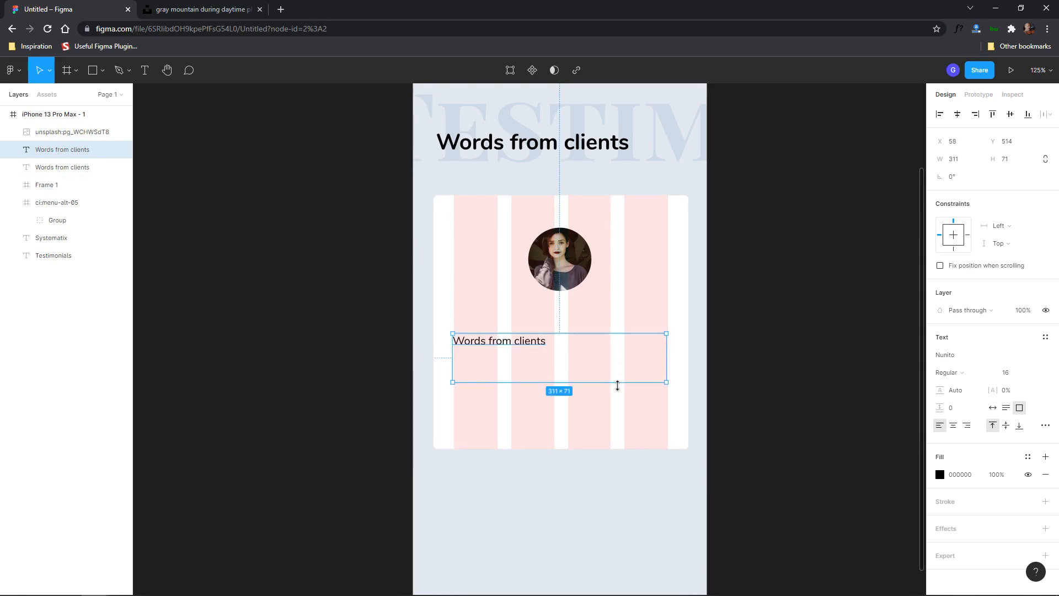
- Centre-align the card's text and extend its text box to a height of about 111
{"action": "left_click", "coordinate": [1045, 425]}
{"action": "left_click", "coordinate": [953, 425]}
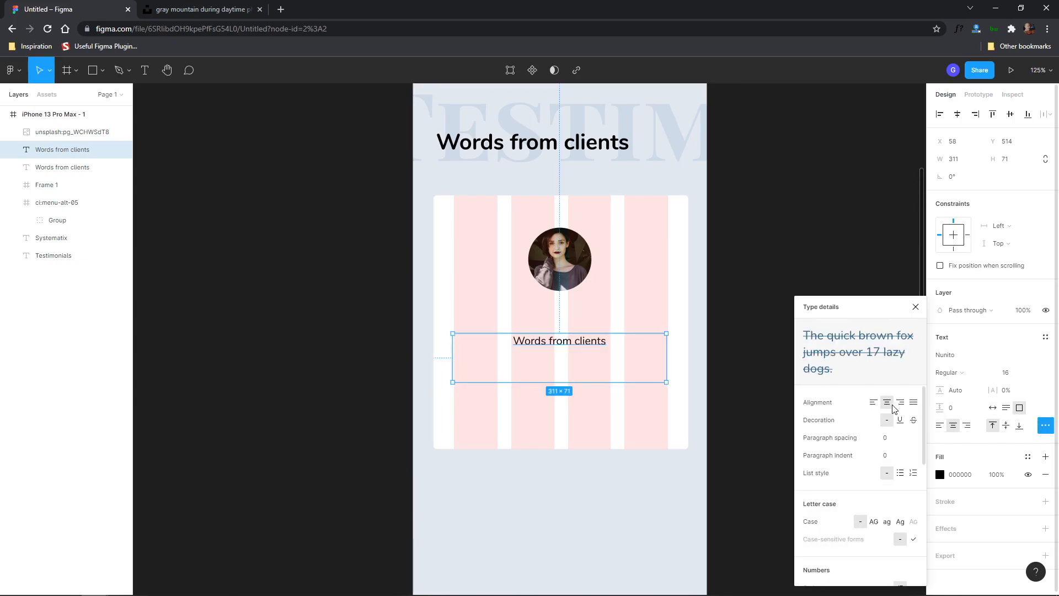
{"action": "left_click", "coordinate": [916, 307]}
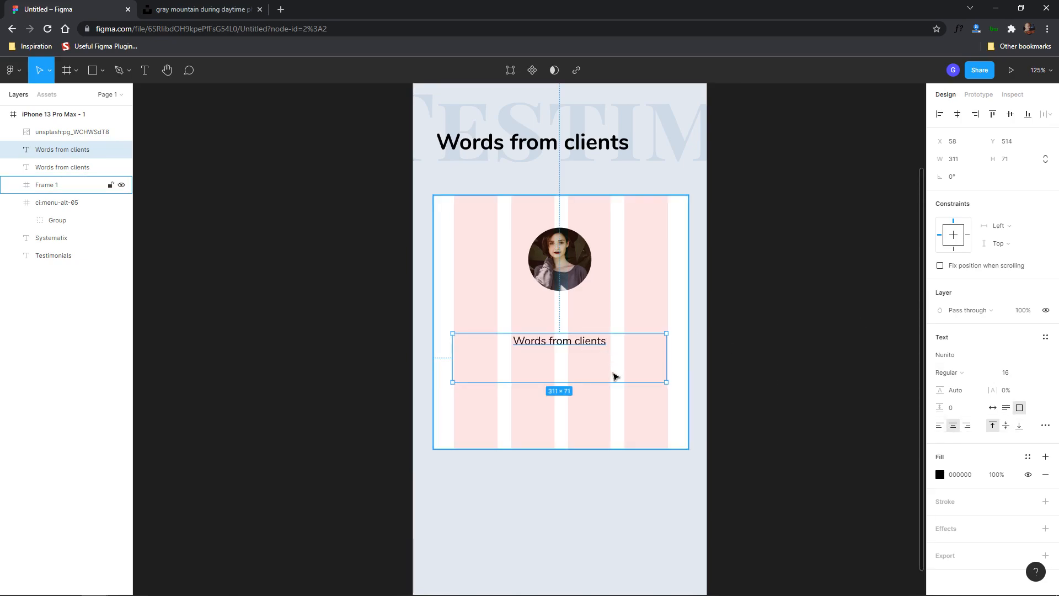
{"action": "left_click_drag", "start_coordinate": [618, 382], "coordinate": [612, 411]}
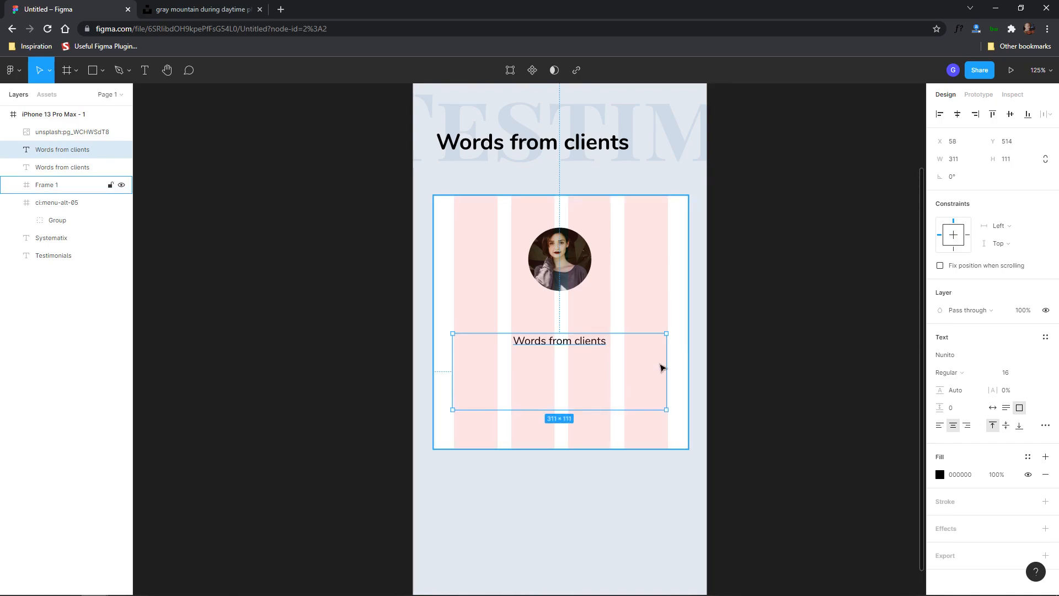
- Fill the card's text box with auto-generated text from the Lorem ipsum plugin and move it up closer to the portrait
{"action": "right_click", "coordinate": [757, 334]}
{"action": "mouse_move", "coordinate": [790, 407]}
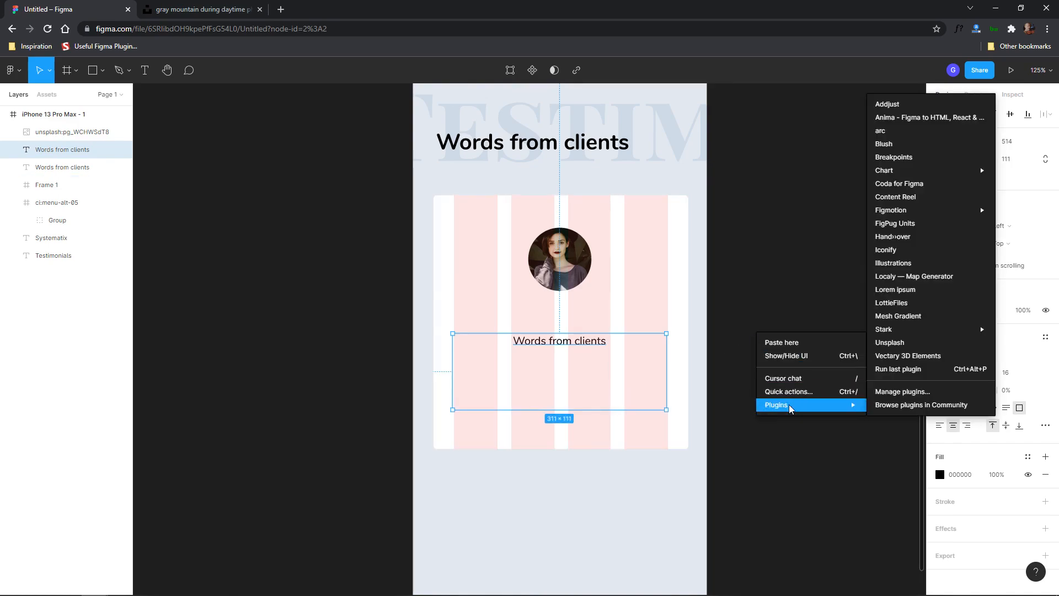
{"action": "left_click", "coordinate": [908, 292]}
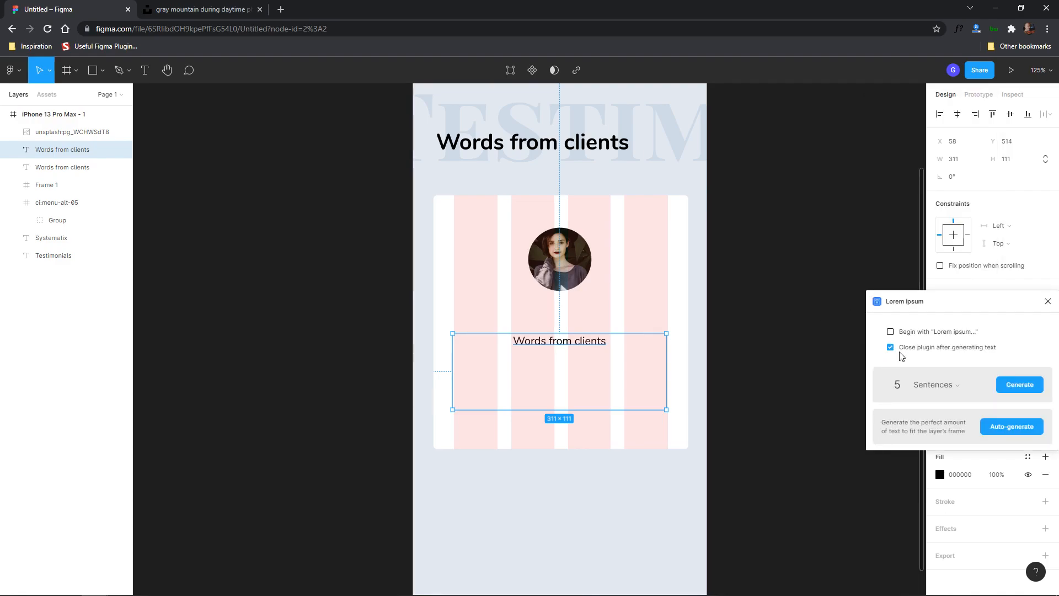
{"action": "left_click", "coordinate": [1023, 429]}
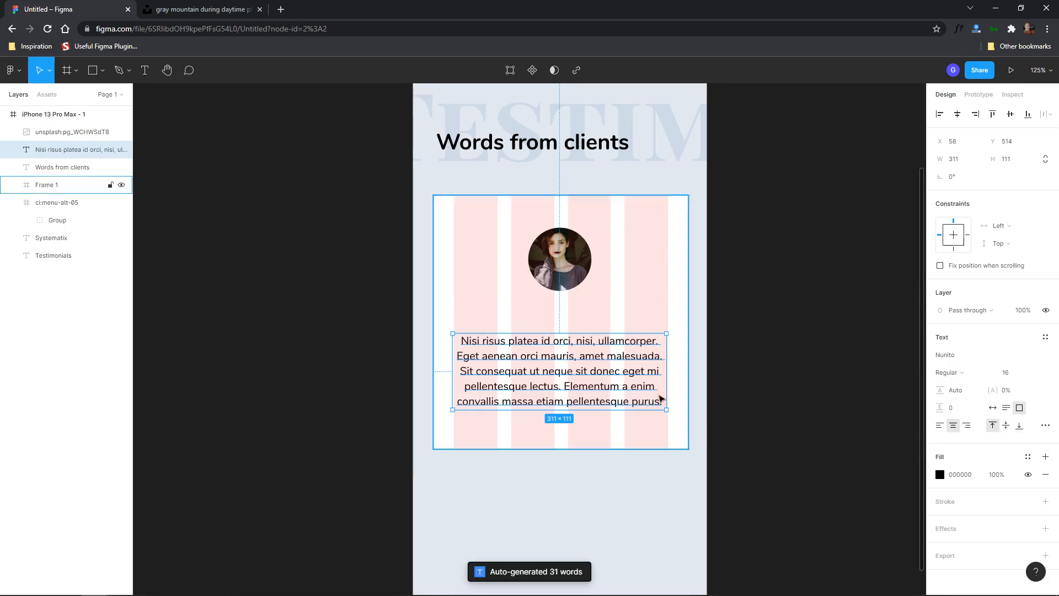
{"action": "left_click_drag", "start_coordinate": [601, 360], "coordinate": [603, 344]}
- Hide the column layout grid on the card frame
{"action": "left_click", "coordinate": [468, 217]}
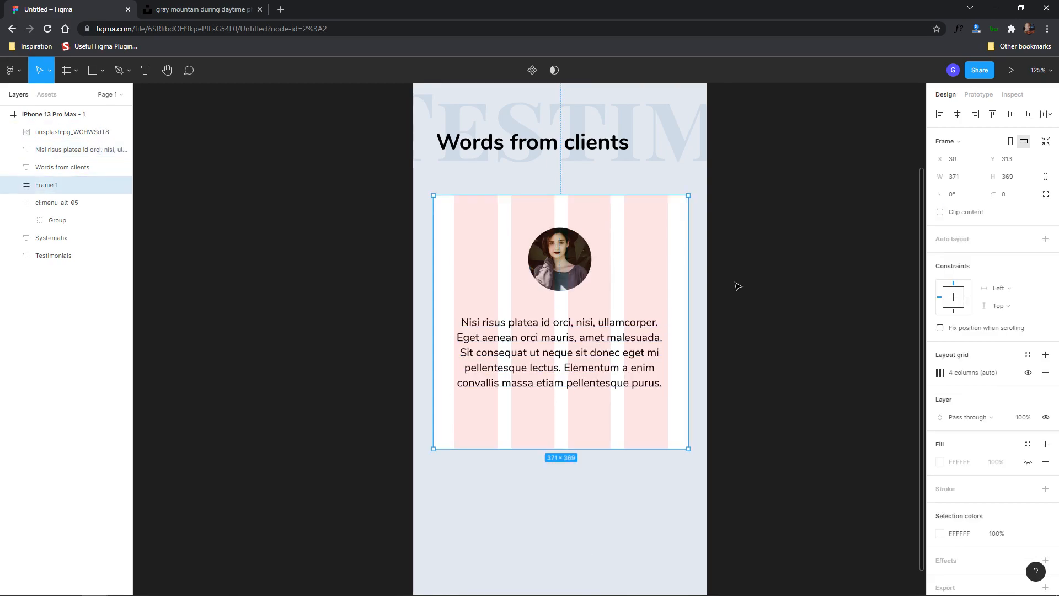
{"action": "left_click", "coordinate": [1027, 372]}
{"action": "left_click", "coordinate": [816, 359]}
- Set the testimonial paragraph's line height to 25
{"action": "left_click", "coordinate": [552, 353]}
{"action": "left_click", "coordinate": [957, 390]}
{"action": "type", "text": "25"}
{"action": "key", "text": "Return"}
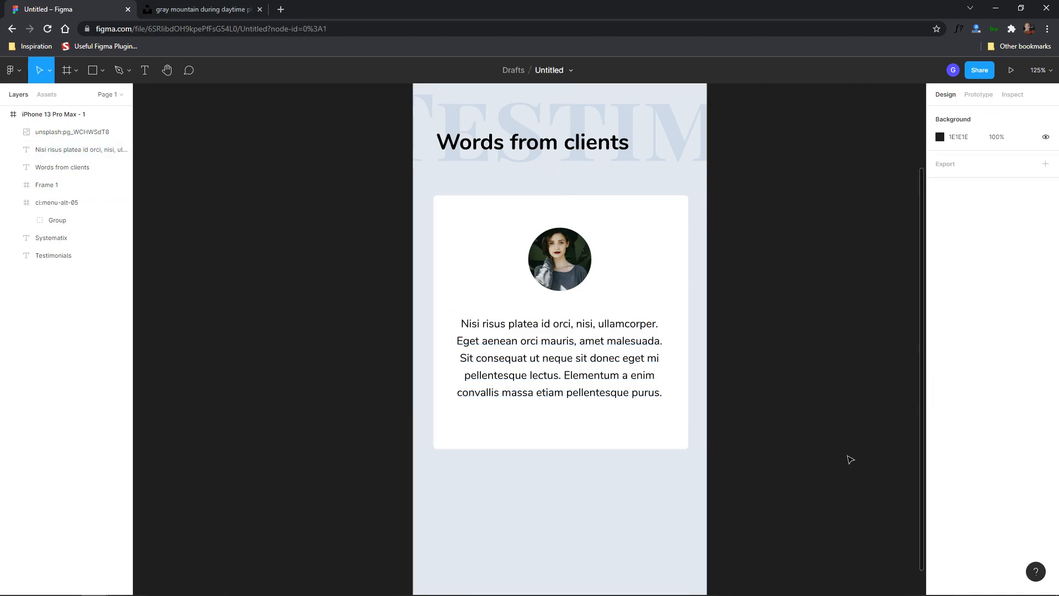
- Recolour the testimonial paragraph by sampling the screen's light blue background and darkening that colour to 3D4650
{"action": "left_click", "coordinate": [749, 367]}
{"action": "key", "text": "shift+1"}
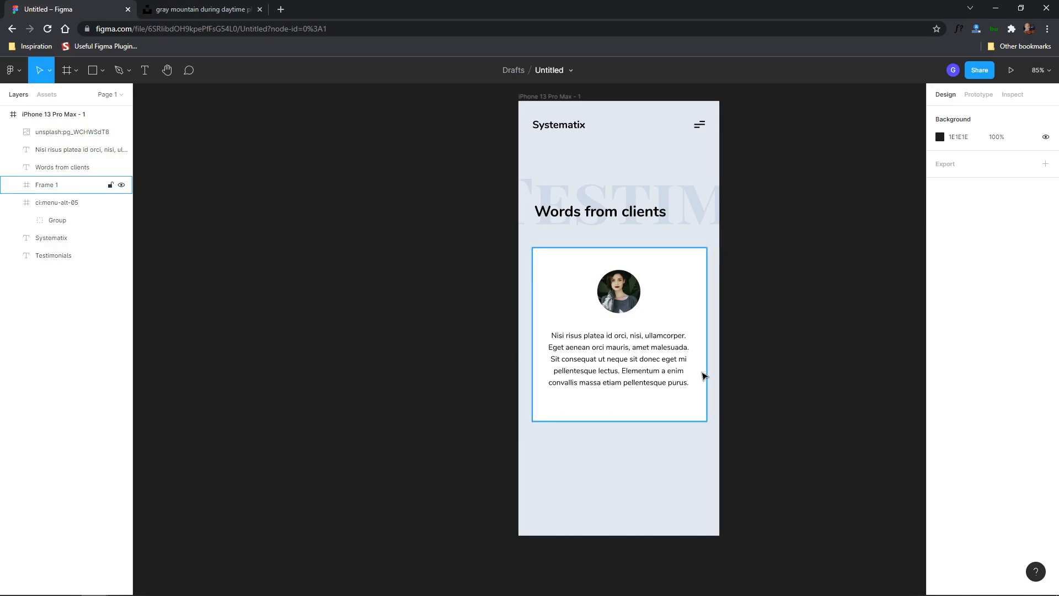
{"action": "left_click", "coordinate": [576, 347]}
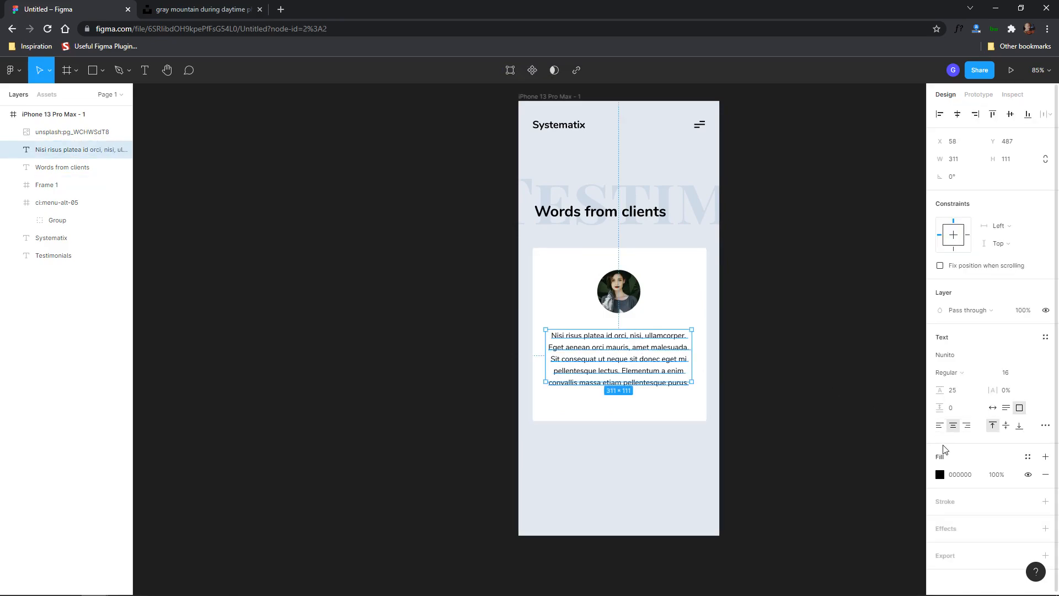
{"action": "left_click", "coordinate": [940, 474]}
{"action": "left_click", "coordinate": [810, 471]}
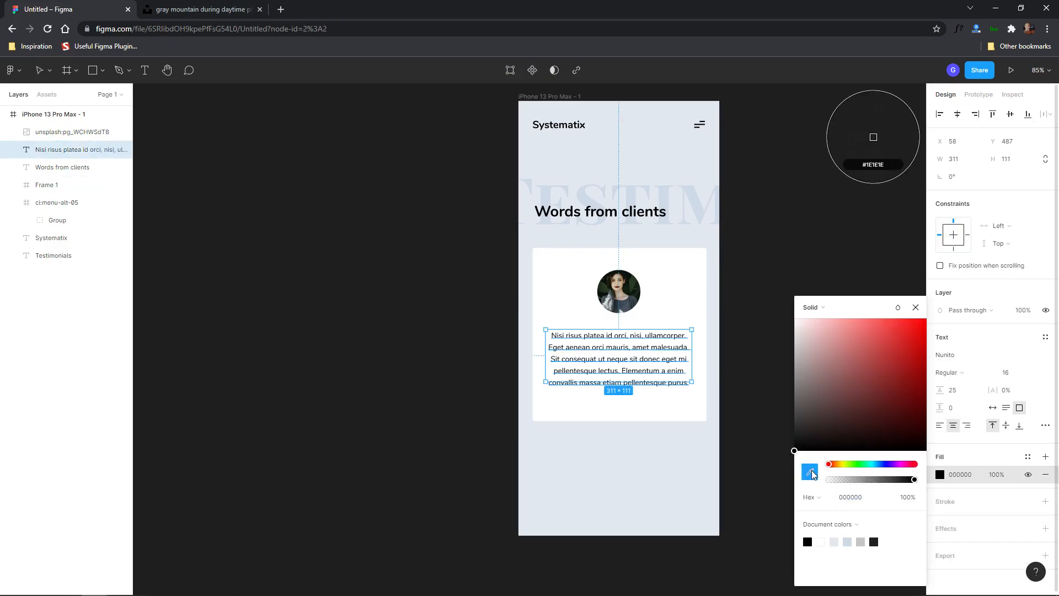
{"action": "left_click", "coordinate": [634, 457]}
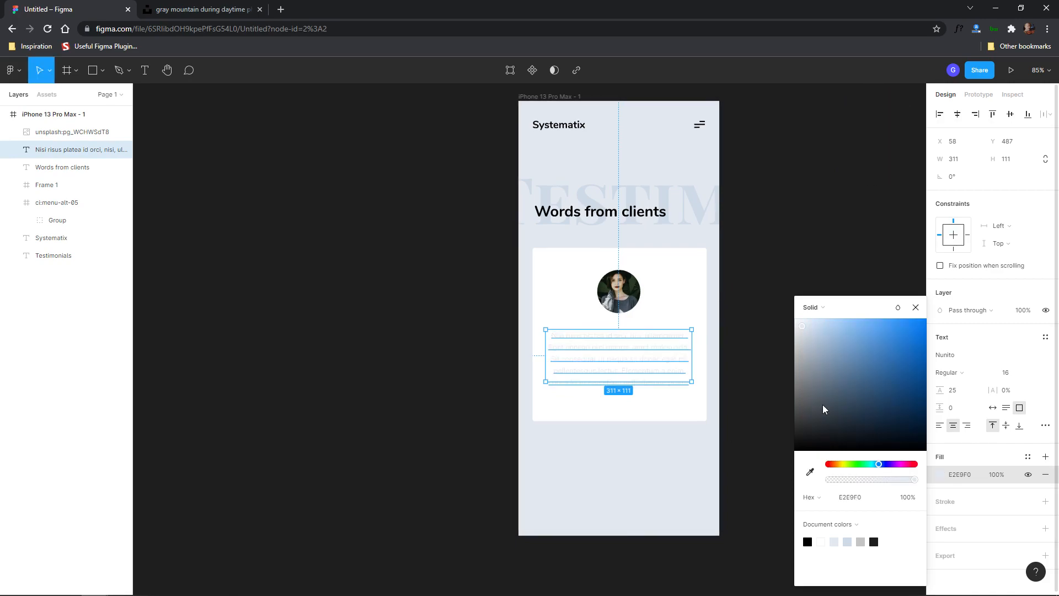
{"action": "left_click_drag", "start_coordinate": [819, 378], "coordinate": [826, 413]}
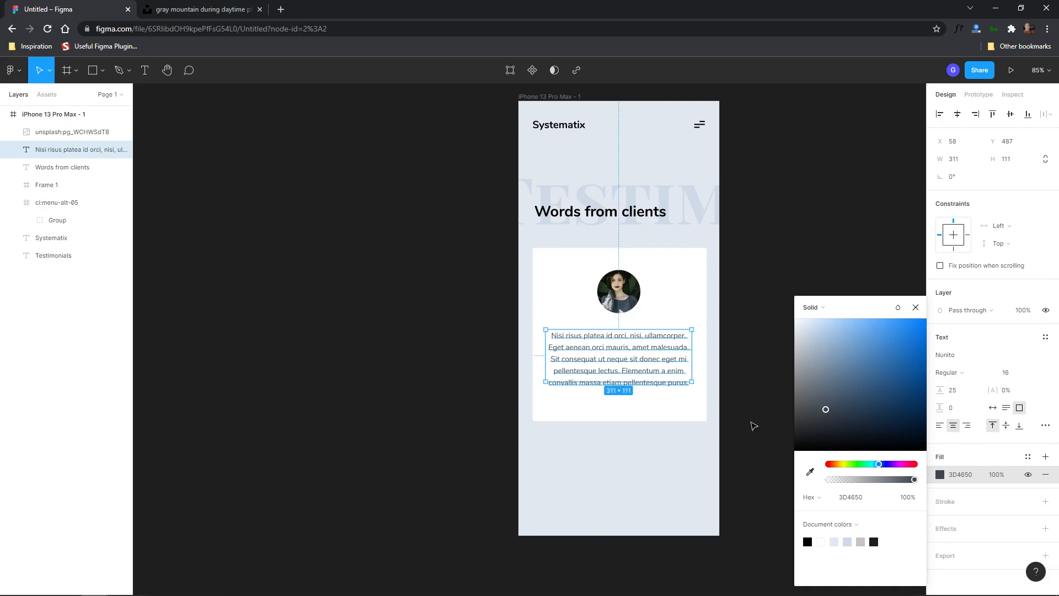
{"action": "left_click", "coordinate": [744, 414]}
{"action": "left_click", "coordinate": [677, 366]}
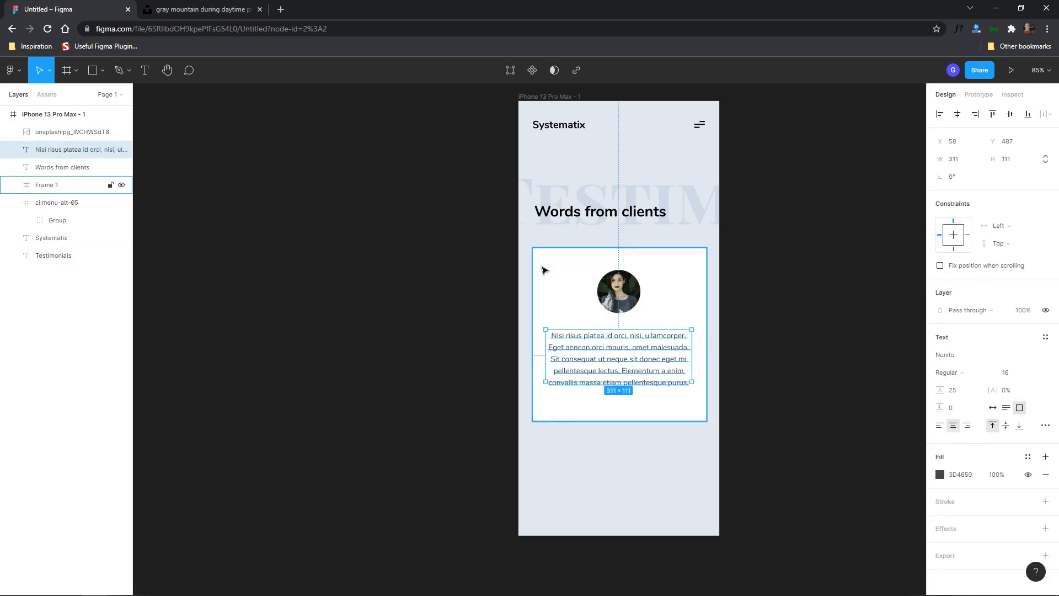
- Show the card frame's column grid again and set its margin to 46
{"action": "left_click", "coordinate": [543, 267]}
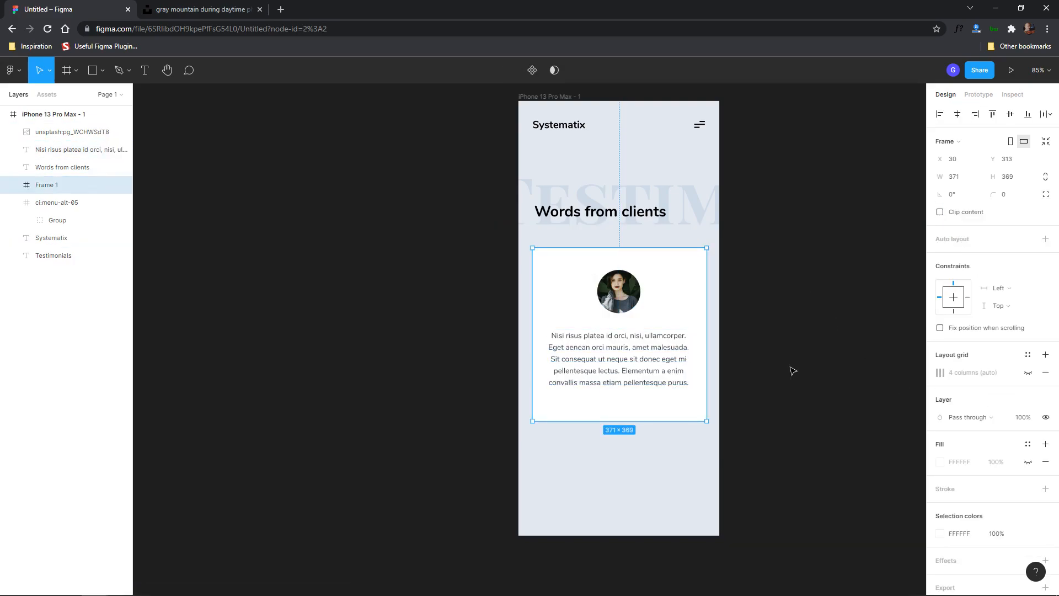
{"action": "left_click", "coordinate": [1028, 373]}
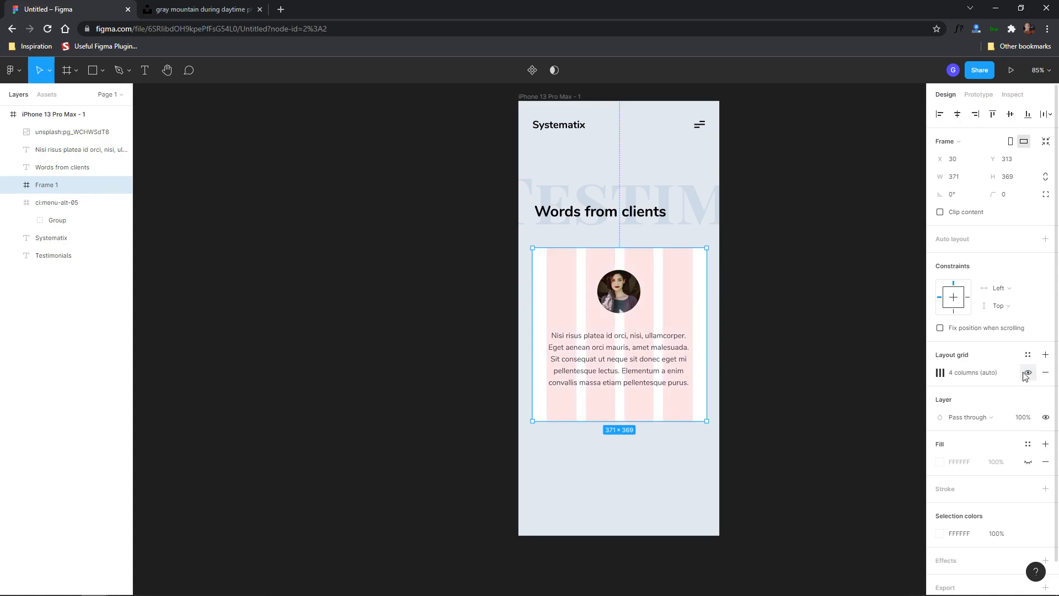
{"action": "left_click", "coordinate": [946, 373]}
{"action": "left_click", "coordinate": [897, 458]}
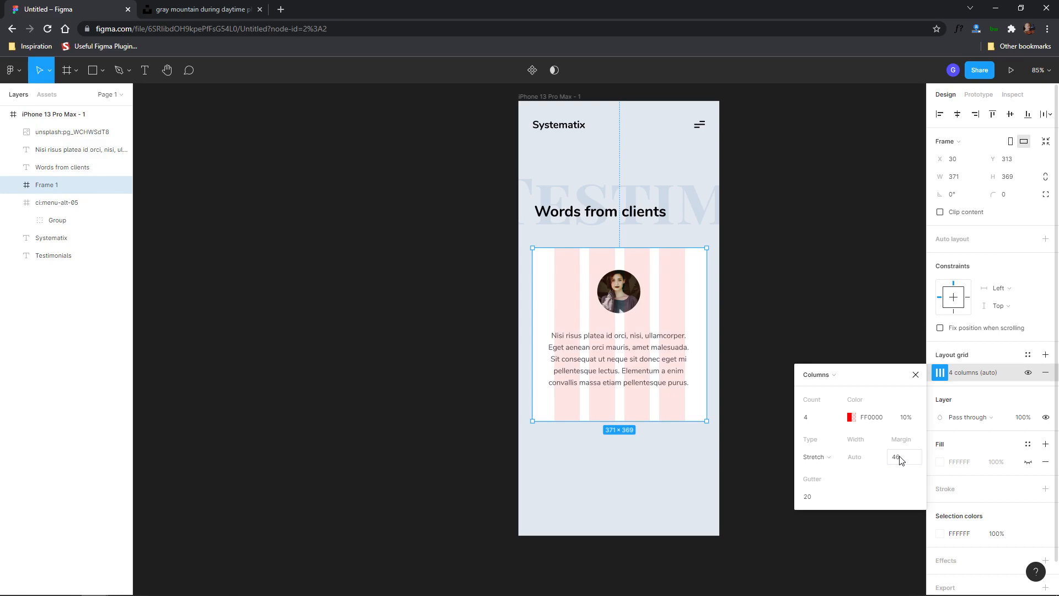
- Narrow the testimonial text box from both sides to fit the grid columns, about 275 wide at about X 78
{"action": "left_click", "coordinate": [688, 359]}
{"action": "left_click_drag", "start_coordinate": [693, 359], "coordinate": [687, 358]}
{"action": "left_click_drag", "start_coordinate": [547, 359], "coordinate": [557, 359]}
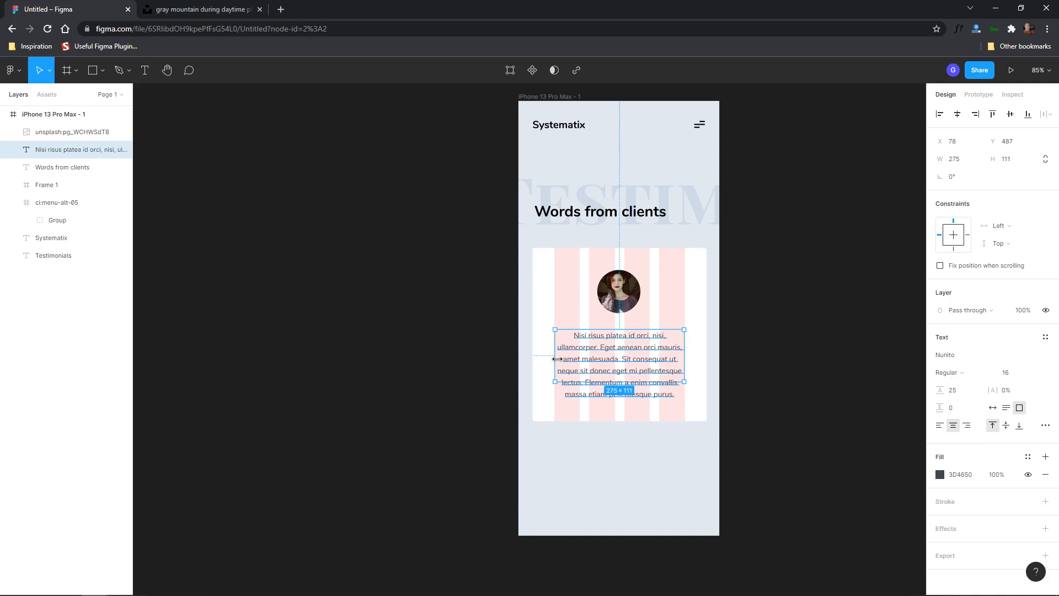
- Extend the testimonial text box to about 154 high and delete the sentence following "lectus" so the paragraph ends there
{"action": "double_click", "coordinate": [651, 372]}
{"action": "key", "text": "Escape"}
{"action": "left_click_drag", "start_coordinate": [643, 387], "coordinate": [643, 407]}
{"action": "double_click", "coordinate": [644, 383]}
{"action": "left_click", "coordinate": [612, 382]}
{"action": "left_click_drag", "start_coordinate": [583, 383], "coordinate": [678, 395]}
{"action": "key", "text": "BackSpace"}
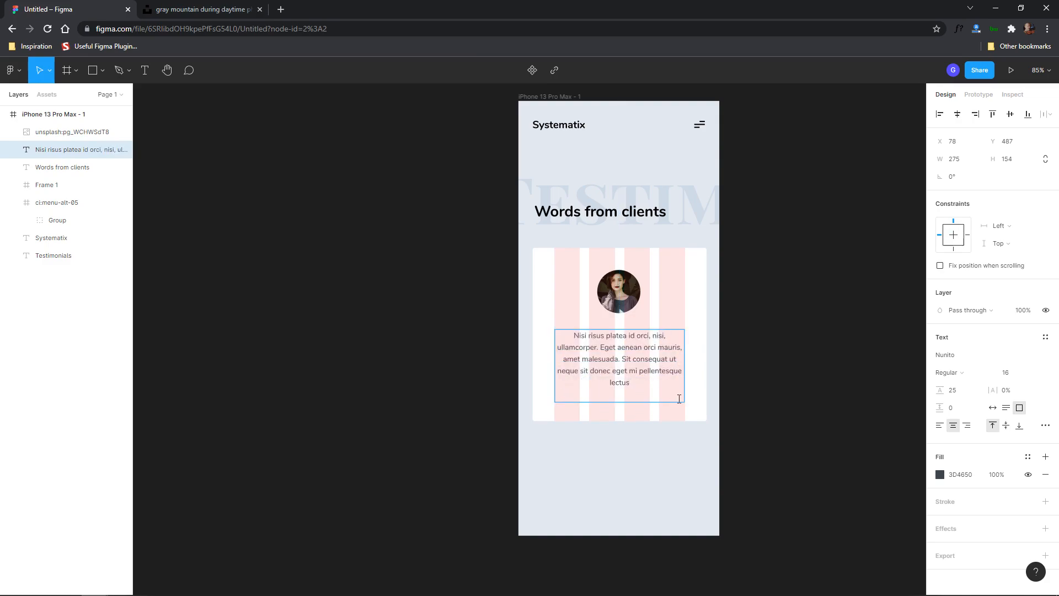
{"action": "key", "text": "Escape"}
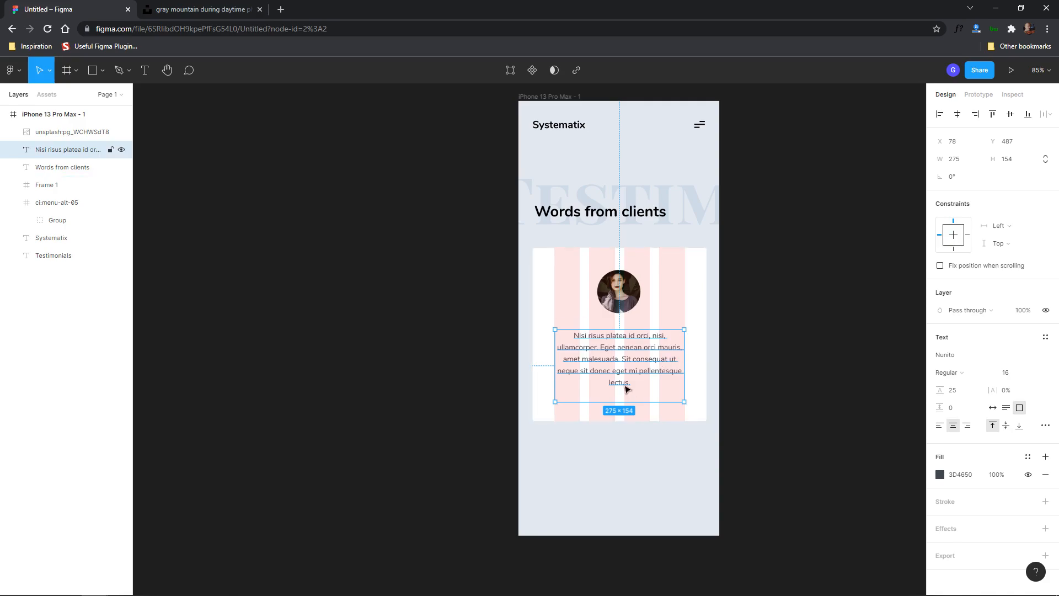
- Hide the card frame's column grid and clear the selection
{"action": "left_click", "coordinate": [634, 411]}
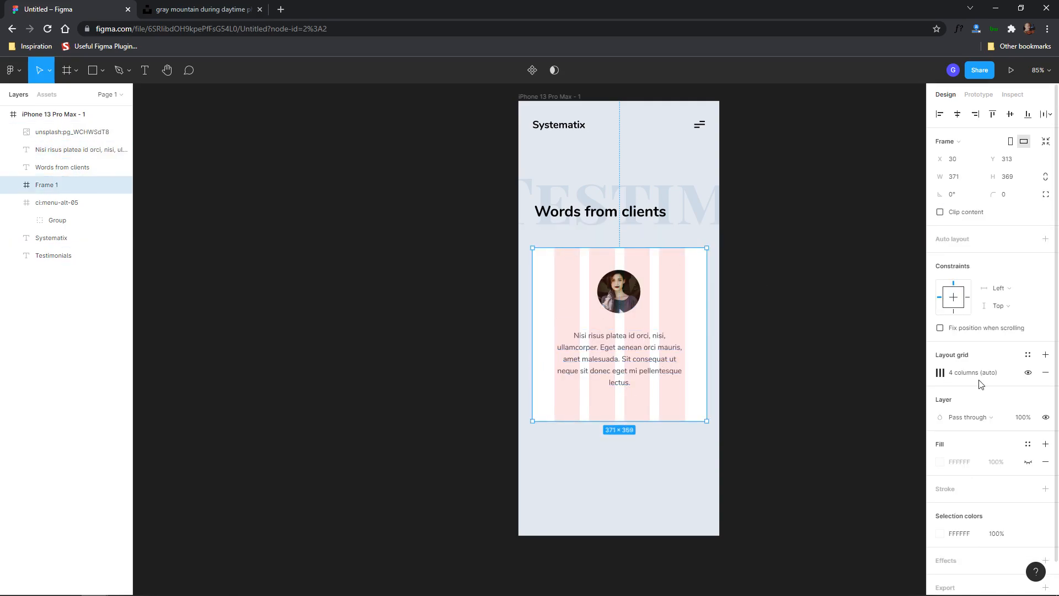
{"action": "left_click", "coordinate": [1028, 372]}
{"action": "left_click", "coordinate": [827, 382]}
{"action": "left_click", "coordinate": [682, 407]}
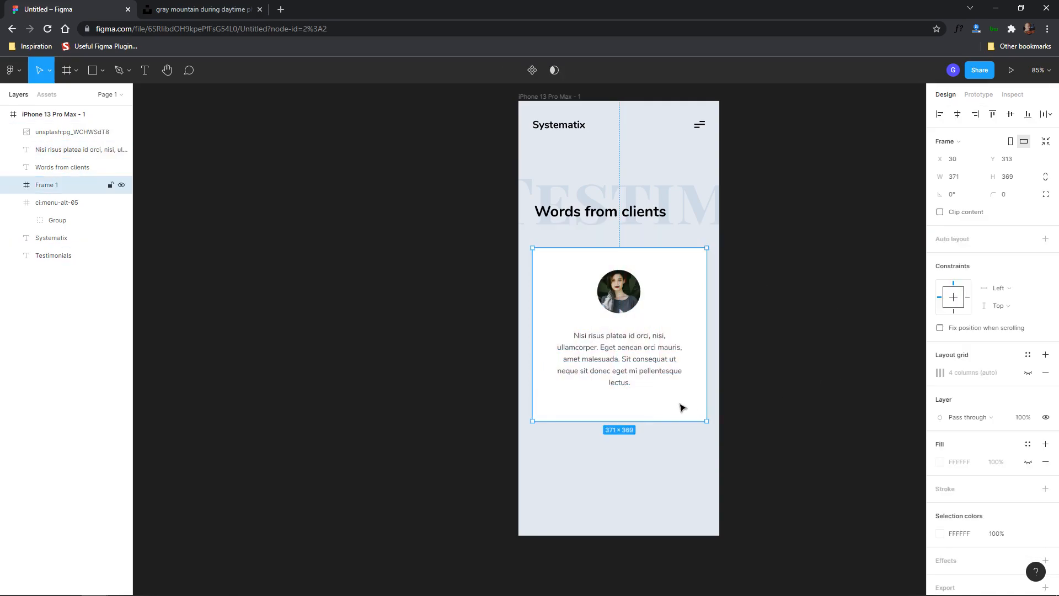
{"action": "left_click", "coordinate": [784, 392]}
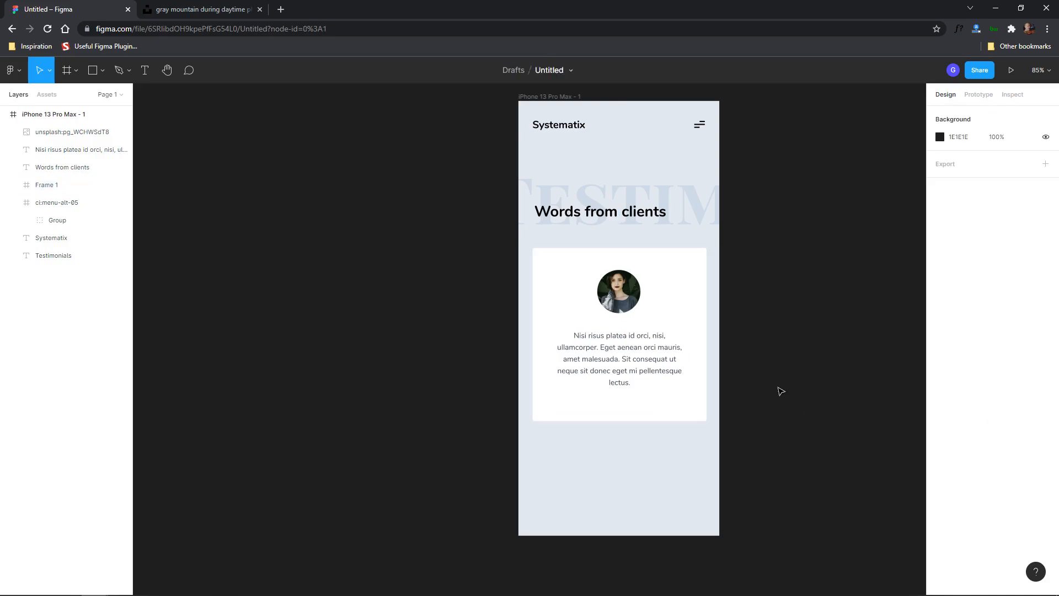
- Duplicate the testimonial paragraph, place the copy directly below at about Y 623, and replace its text with the client's name
{"action": "left_click", "coordinate": [614, 352]}
{"action": "key", "text": "ctrl+d"}
{"action": "left_click_drag", "start_coordinate": [615, 352], "coordinate": [641, 415]}
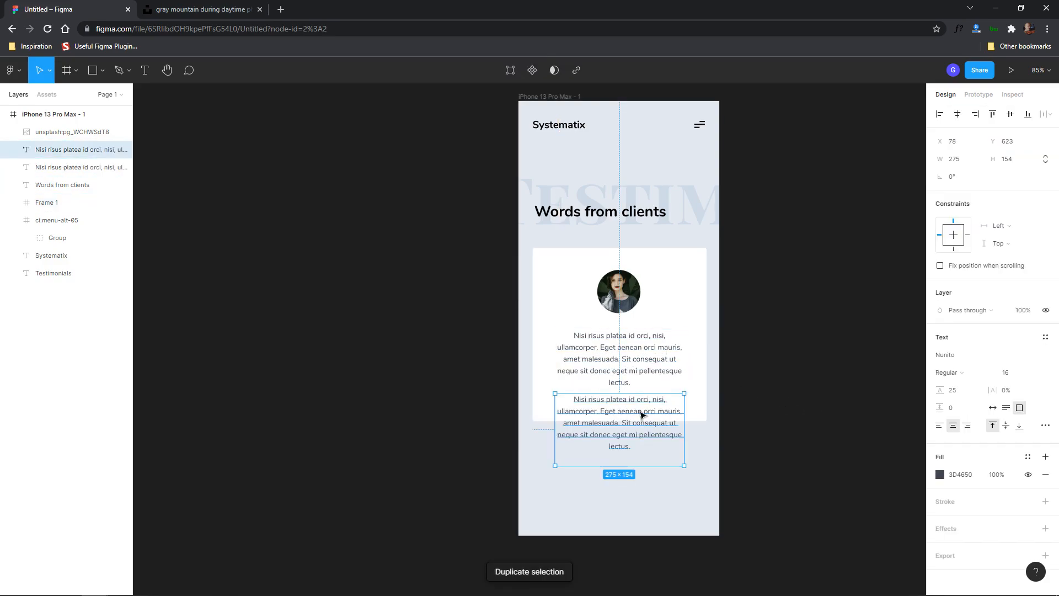
{"action": "double_click", "coordinate": [640, 412]}
{"action": "type", "text": "Jane Doe"}
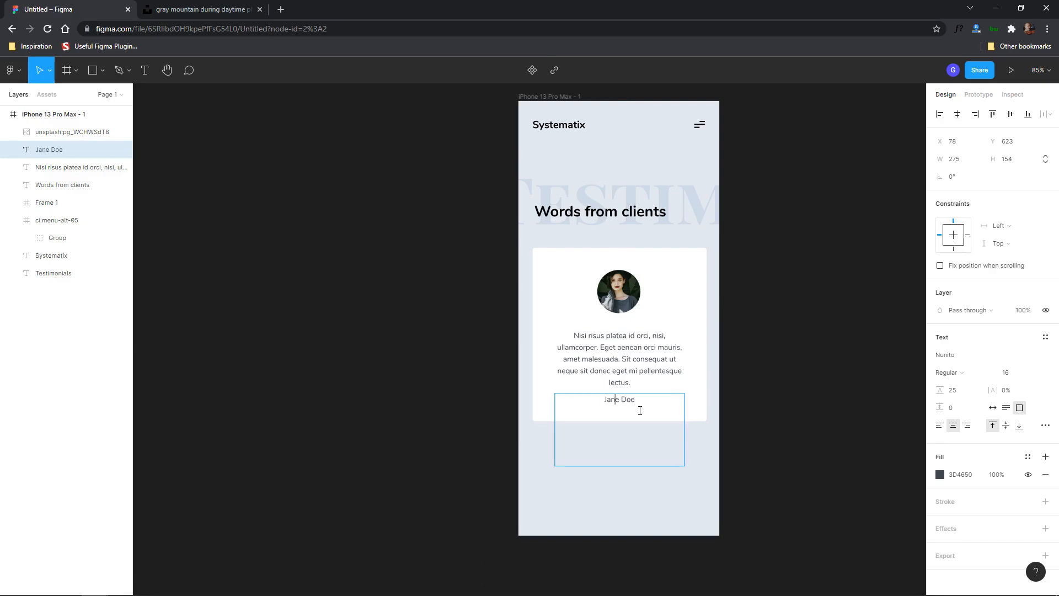
- Add a hyphen and a space in front of the client's name
{"action": "key", "text": "Home"}
{"action": "type", "text": "-"}
{"action": "key", "text": "ctrl+z"}
{"action": "type", "text": "-"}
{"action": "key", "text": "BackSpace"}
{"action": "key", "text": "BackSpace"}
{"action": "type", "text": "- -"}
{"action": "key", "text": "BackSpace"}
{"action": "key", "text": "Escape"}
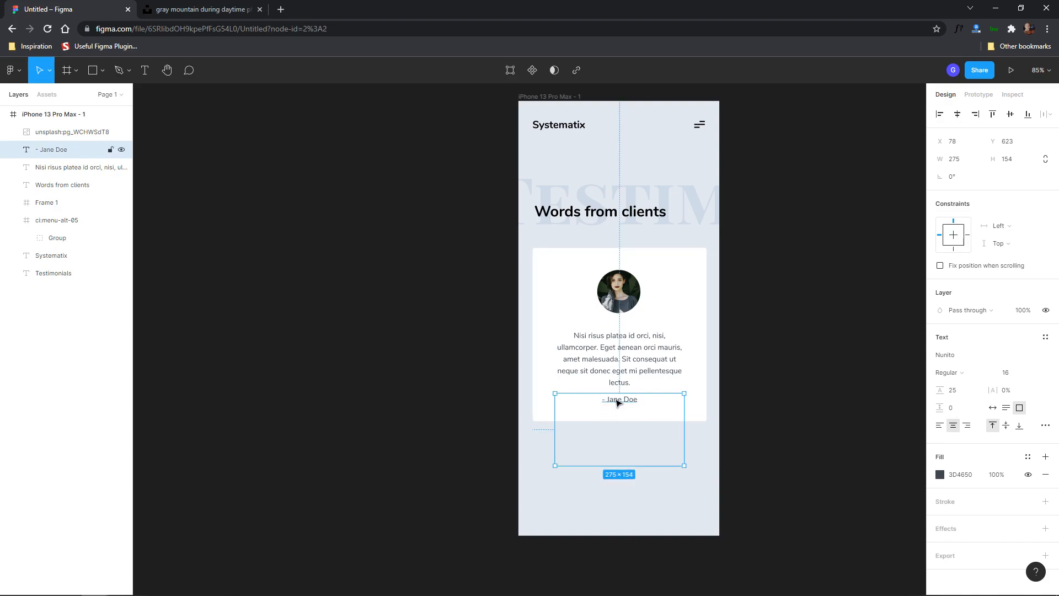
- Shorten the client-name text box, set it slightly lower beneath the paragraph, and extend the card's frame to a height of about 393
{"action": "scroll", "coordinate": [633, 442], "scroll_direction": "up", "scroll_amount": 5}
{"action": "left_click_drag", "start_coordinate": [644, 465], "coordinate": [624, 386]}
{"action": "left_click", "coordinate": [672, 402]}
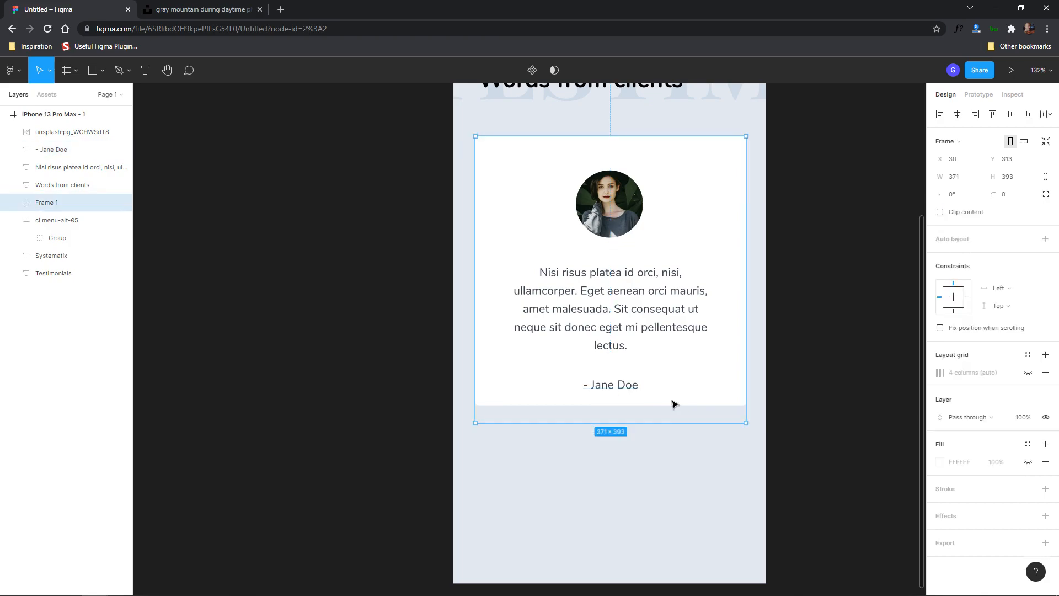
- Extend the white rectangle inside the card frame down to the frame's lower edge
{"action": "key", "text": "Return"}
{"action": "left_click_drag", "start_coordinate": [665, 406], "coordinate": [672, 427]}
{"action": "left_click", "coordinate": [798, 334]}
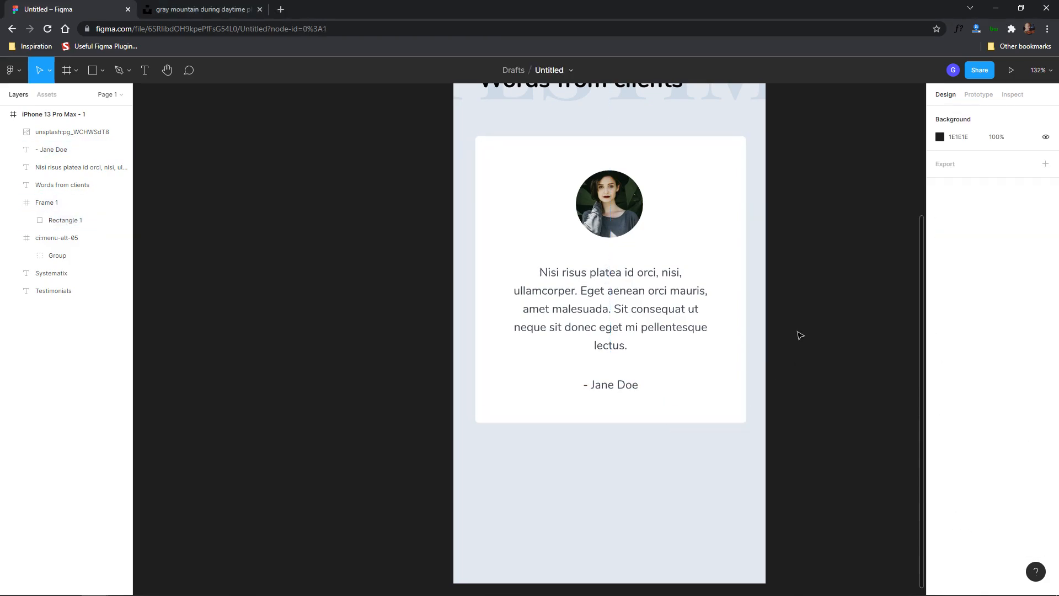
- Give the client's name beneath the testimonial a heavier Nunito weight than the paragraph
{"action": "scroll", "coordinate": [806, 290], "scroll_direction": "down", "scroll_amount": 1}
{"action": "left_click_drag", "start_coordinate": [815, 280], "coordinate": [732, 284]}
{"action": "left_click", "coordinate": [554, 376]}
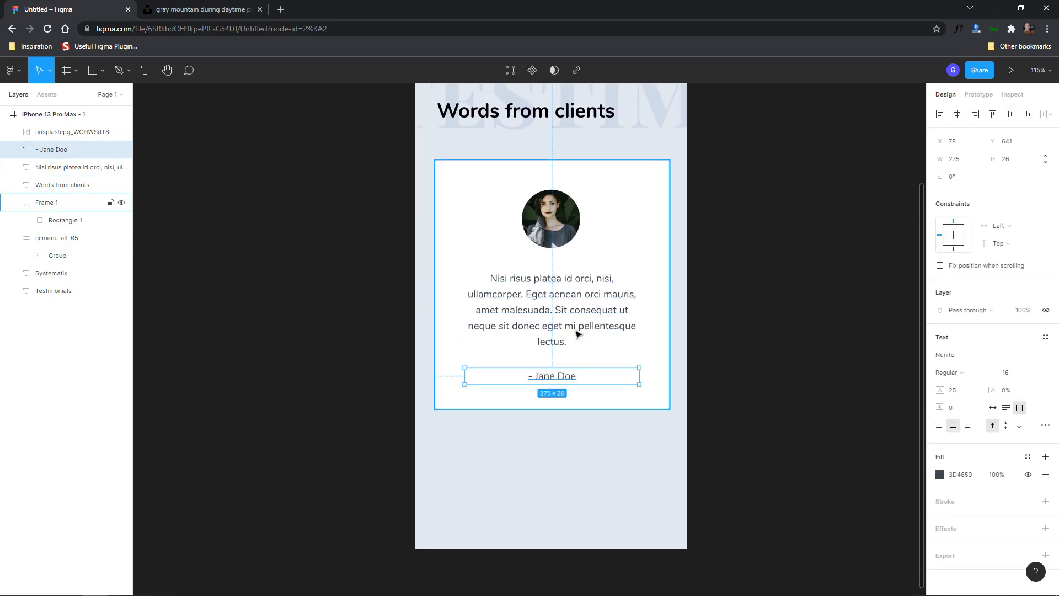
{"action": "left_click", "coordinate": [570, 308]}
{"action": "left_click", "coordinate": [561, 370]}
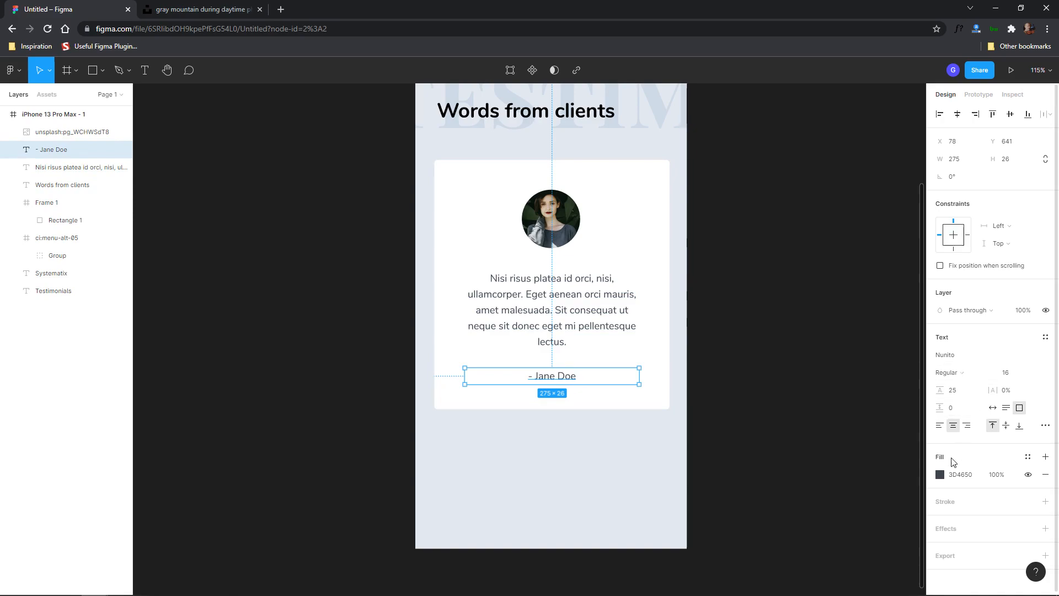
{"action": "left_click", "coordinate": [974, 374]}
{"action": "left_click", "coordinate": [955, 386]}
{"action": "left_click", "coordinate": [739, 353]}
{"action": "scroll", "coordinate": [763, 281], "scroll_direction": "down", "scroll_amount": 3}
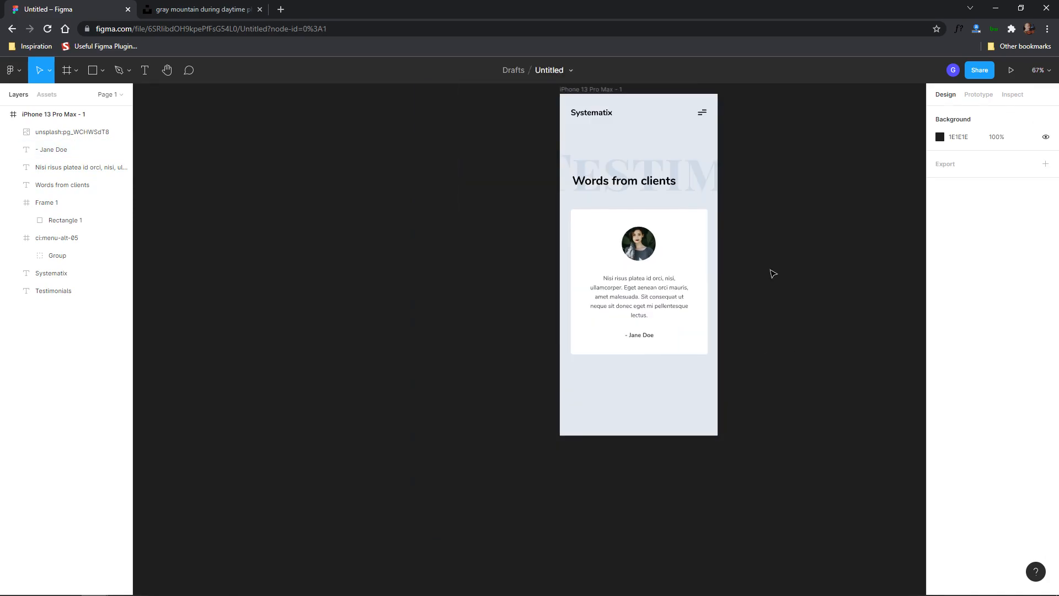
- Duplicate the iPhone 13 Pro Max frame and place the copy beside the original at X 336, Y -435
{"action": "left_click_drag", "start_coordinate": [763, 255], "coordinate": [699, 279]}
{"action": "scroll", "coordinate": [671, 246], "scroll_direction": "up", "scroll_amount": 1}
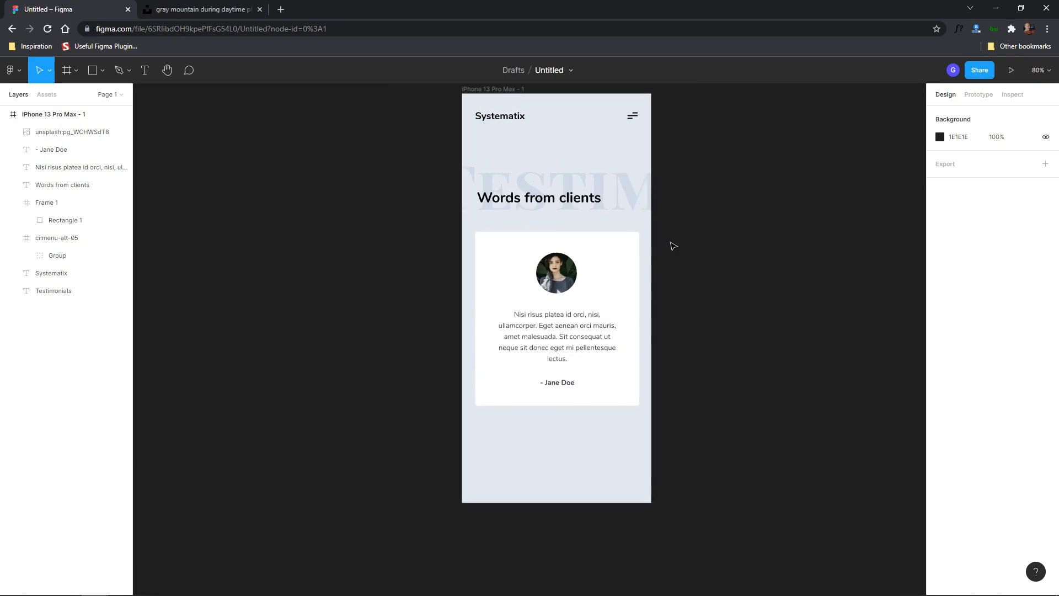
{"action": "scroll", "coordinate": [731, 195], "scroll_direction": "down", "scroll_amount": 1}
{"action": "left_click_drag", "start_coordinate": [732, 193], "coordinate": [634, 218]}
{"action": "left_click_drag", "start_coordinate": [400, 120], "coordinate": [799, 127]}
{"action": "left_click_drag", "start_coordinate": [658, 218], "coordinate": [624, 209]}
{"action": "left_click_drag", "start_coordinate": [771, 112], "coordinate": [605, 113]}
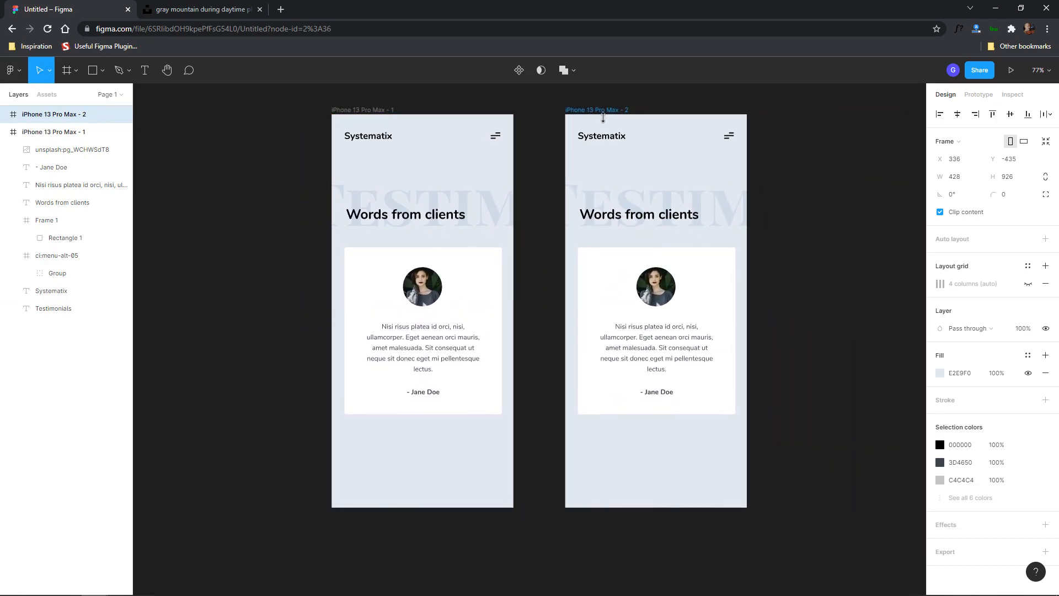
{"action": "left_click", "coordinate": [823, 239]}
- Set the layer opacity of the "Words from clients" heading and the Testimonials background word to 0% in the second frame
{"action": "scroll", "coordinate": [762, 238], "scroll_direction": "up", "scroll_amount": 2}
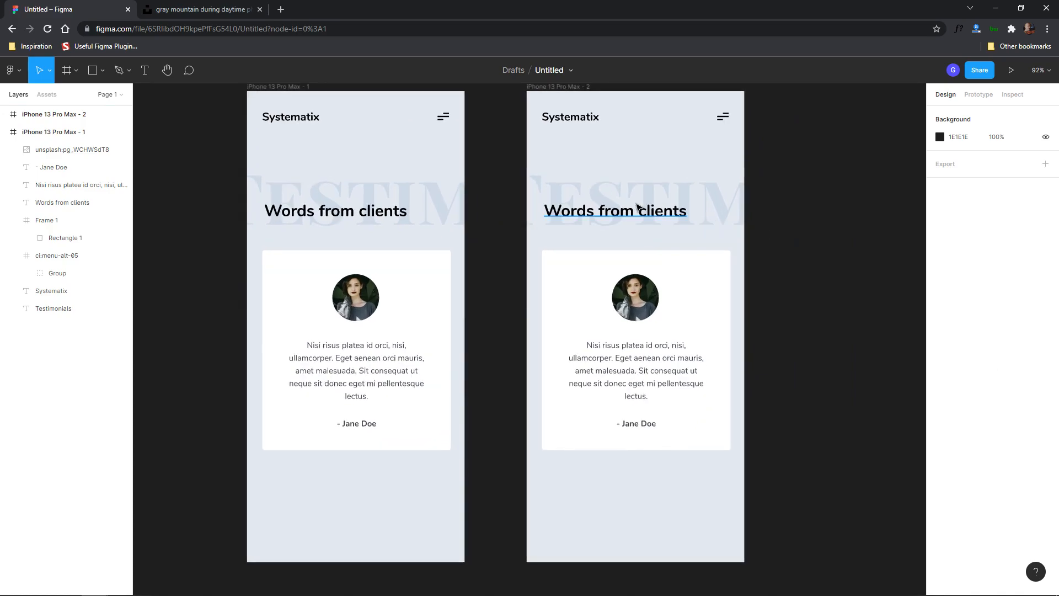
{"action": "left_click", "coordinate": [614, 213]}
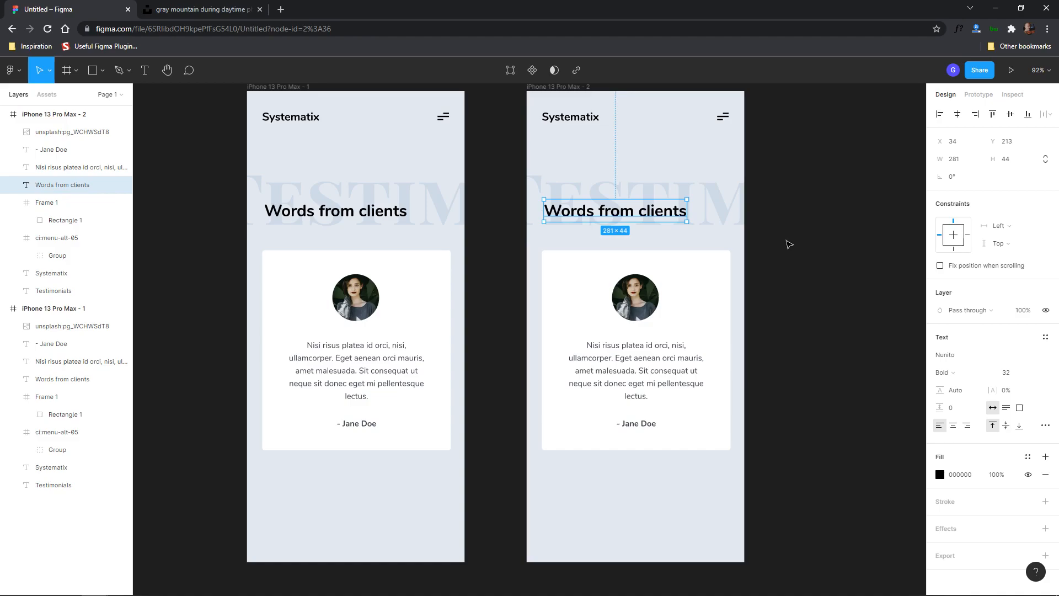
{"action": "left_click", "coordinate": [760, 222], "text": "shift"}
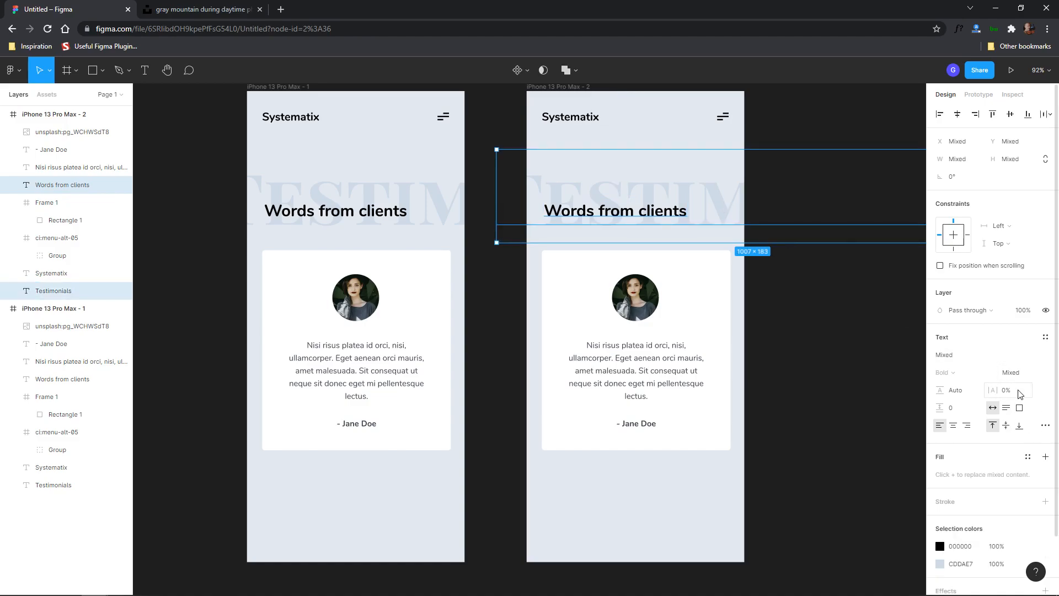
{"action": "key", "text": "Return"}
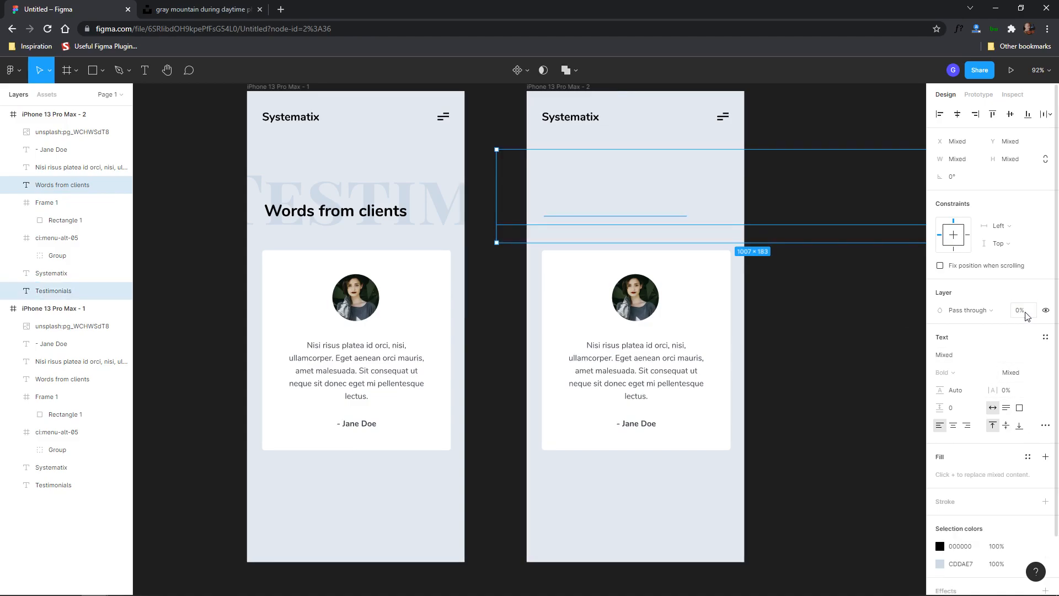
- Enlarge the second frame's portrait to a full-width 428 × 428 square with corner radius 0, placed at X 0, Y 99
{"action": "left_click", "coordinate": [631, 288]}
{"action": "left_click_drag", "start_coordinate": [660, 275], "coordinate": [751, 222]}
{"action": "left_click_drag", "start_coordinate": [702, 254], "coordinate": [828, 118]}
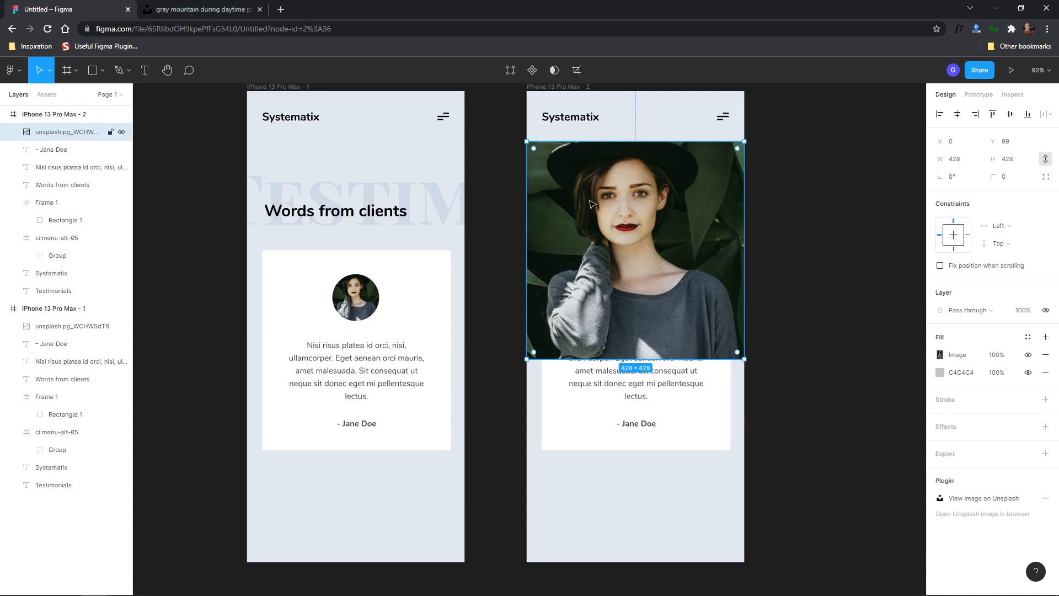
- Reorder the second frame's portrait layer to sit below the card and menu icon, directly above the Systematix layer
{"action": "left_click", "coordinate": [555, 433]}
{"action": "left_click", "coordinate": [41, 134]}
{"action": "left_click_drag", "start_coordinate": [45, 241], "coordinate": [49, 270]}
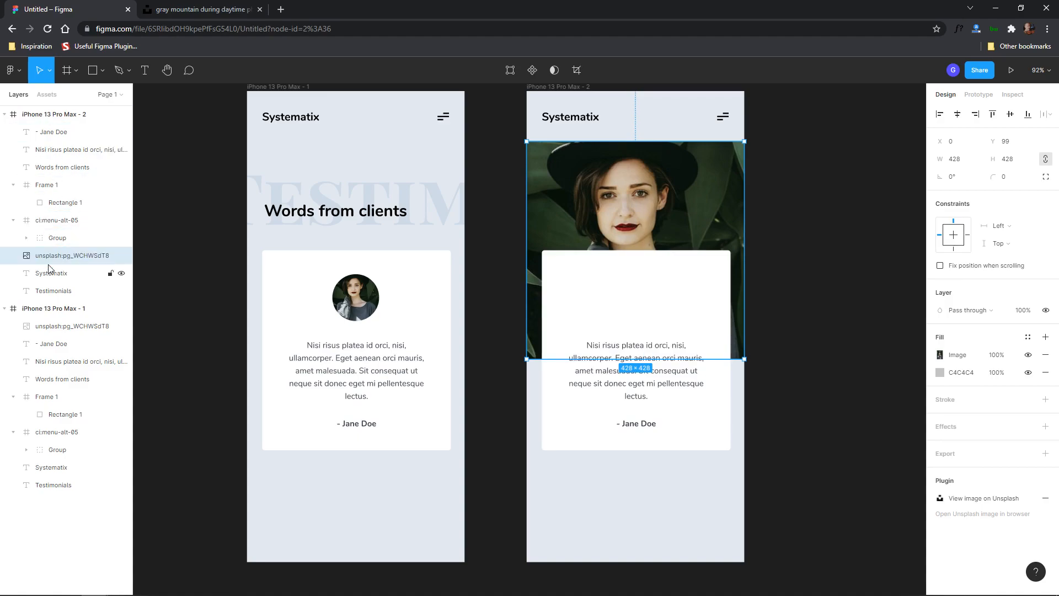
- Move the second frame's testimonial paragraph and client's name up together so the paragraph box sits at Y 359
{"action": "left_click", "coordinate": [644, 388]}
{"action": "left_click", "coordinate": [637, 423], "text": "shift"}
{"action": "left_click_drag", "start_coordinate": [645, 366], "coordinate": [646, 307]}
{"action": "left_click", "coordinate": [848, 295]}
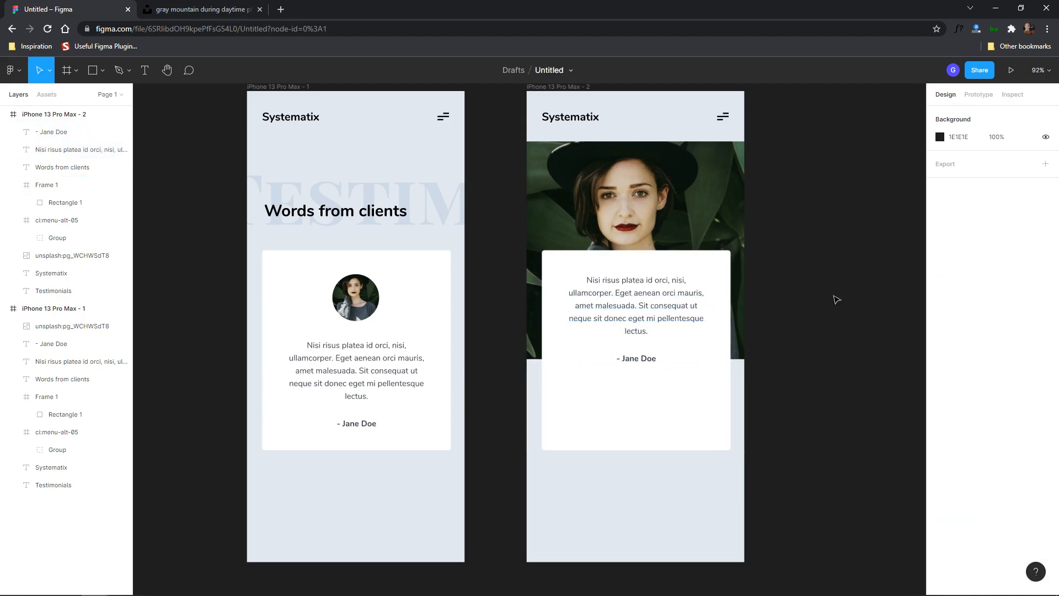
- Move the client's name back down near the card's lower edge and extend the paragraph box to 275 × 250
{"action": "left_click_drag", "start_coordinate": [634, 359], "coordinate": [633, 426]}
{"action": "left_click", "coordinate": [638, 298]}
{"action": "left_click_drag", "start_coordinate": [643, 352], "coordinate": [646, 401]}
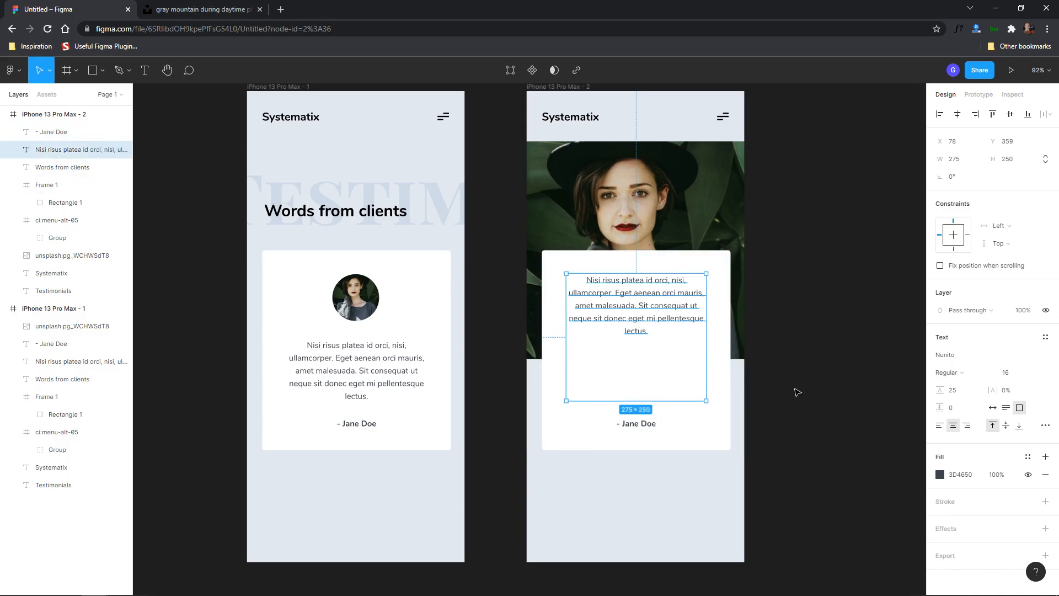
- Fill the enlarged paragraph box with auto-generated text from the Lorem ipsum plugin
{"action": "right_click", "coordinate": [832, 351]}
{"action": "mouse_move", "coordinate": [844, 426]}
{"action": "left_click", "coordinate": [759, 315]}
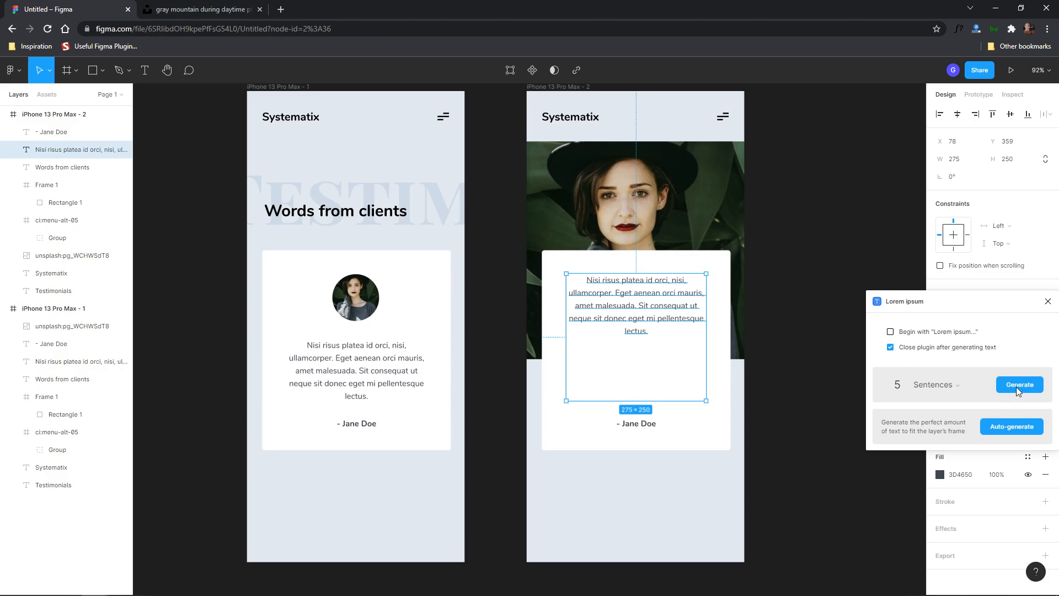
{"action": "left_click", "coordinate": [1005, 425]}
{"action": "left_click", "coordinate": [827, 380]}
- Split the generated text into two paragraphs with a blank line before "Pharetra, quam ultricies"
{"action": "left_click", "coordinate": [590, 344]}
{"action": "double_click", "coordinate": [602, 342]}
{"action": "key", "text": "Return"}
{"action": "key", "text": "Return"}
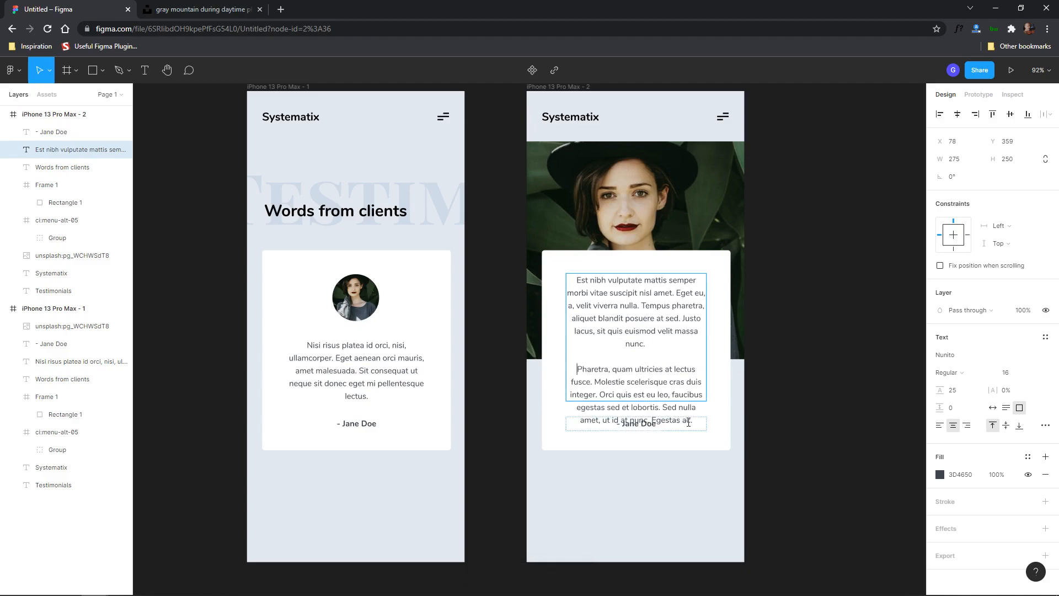
- Delete the overflowing end of the second paragraph so the text finishes with "Orci quis est eu leo, faucibus."
{"action": "left_click", "coordinate": [689, 420]}
{"action": "left_click", "coordinate": [637, 370]}
{"action": "left_click_drag", "start_coordinate": [703, 396], "coordinate": [705, 424]}
{"action": "key", "text": "BackSpace"}
{"action": "key", "text": "BackSpace"}
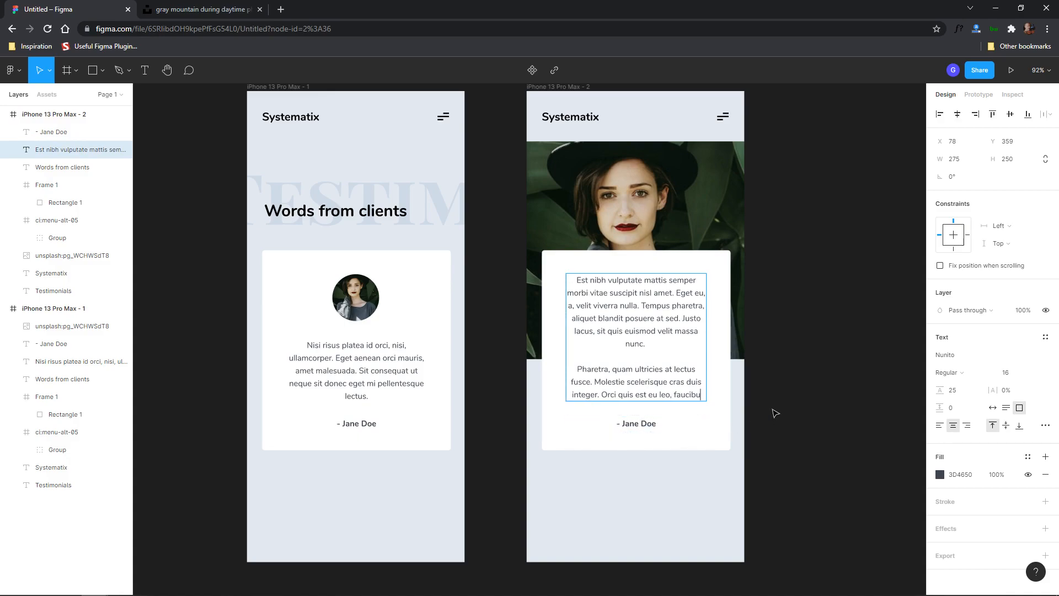
{"action": "type", "text": "s."}
{"action": "key", "text": "Escape"}
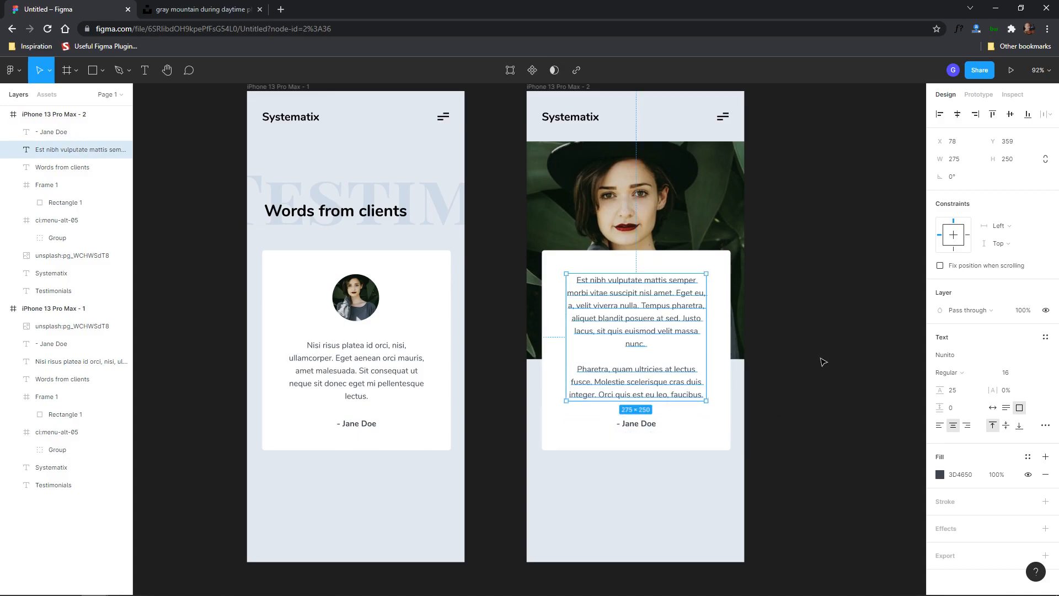
{"action": "left_click", "coordinate": [802, 361]}
- Search the Iconify plugin for "left", import the akar-icons:arrow-left icon and close the plugin
{"action": "right_click", "coordinate": [806, 176]}
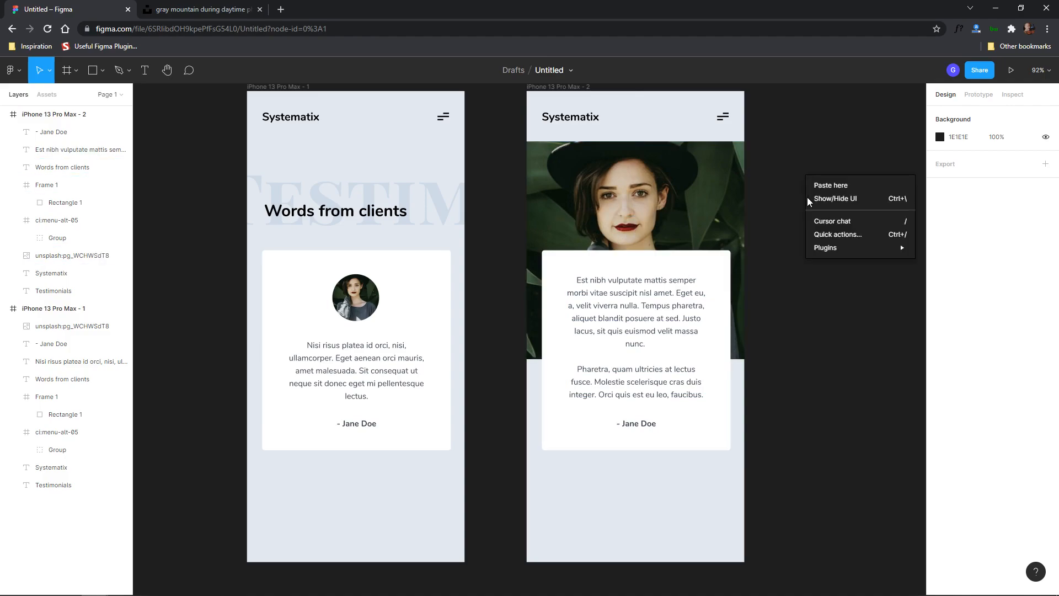
{"action": "mouse_move", "coordinate": [844, 252]}
{"action": "left_click", "coordinate": [965, 392]}
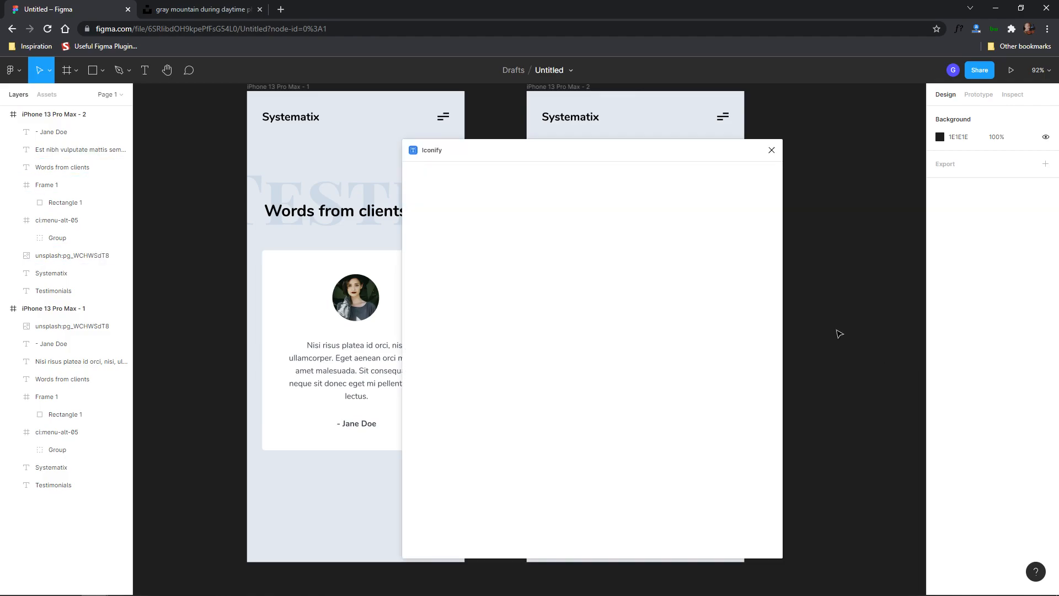
{"action": "left_click_drag", "start_coordinate": [465, 224], "coordinate": [398, 239]}
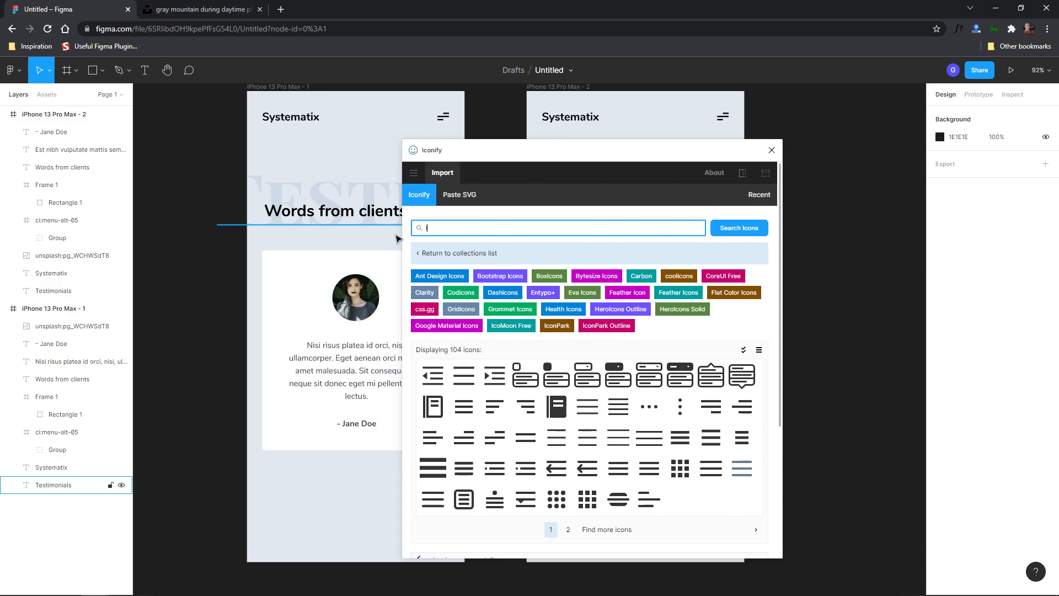
{"action": "type", "text": "left"}
{"action": "key", "text": "Return"}
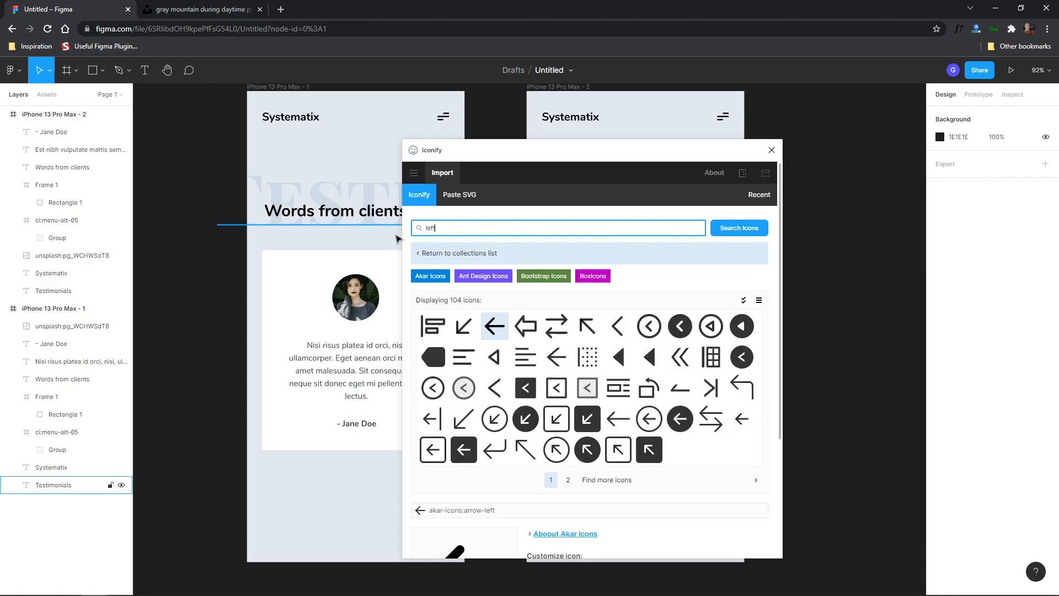
{"action": "left_click", "coordinate": [494, 326]}
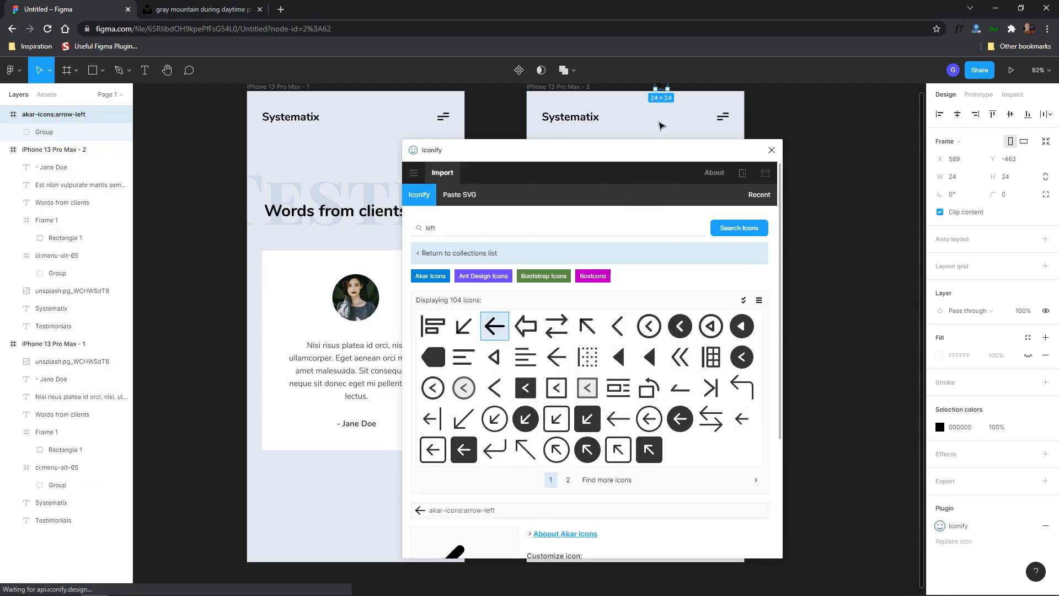
{"action": "left_click", "coordinate": [771, 150]}
- Move the arrow icon onto the second frame's portrait and recolor it to white FFFFFF
{"action": "left_click_drag", "start_coordinate": [662, 91], "coordinate": [553, 170]}
{"action": "left_click", "coordinate": [940, 516]}
{"action": "left_click_drag", "start_coordinate": [844, 397], "coordinate": [767, 243]}
{"action": "left_click", "coordinate": [825, 189]}
- Position the arrow icon at X 30, just above the card's upper-left corner and aligned with its edge
{"action": "left_click_drag", "start_coordinate": [550, 169], "coordinate": [549, 238]}
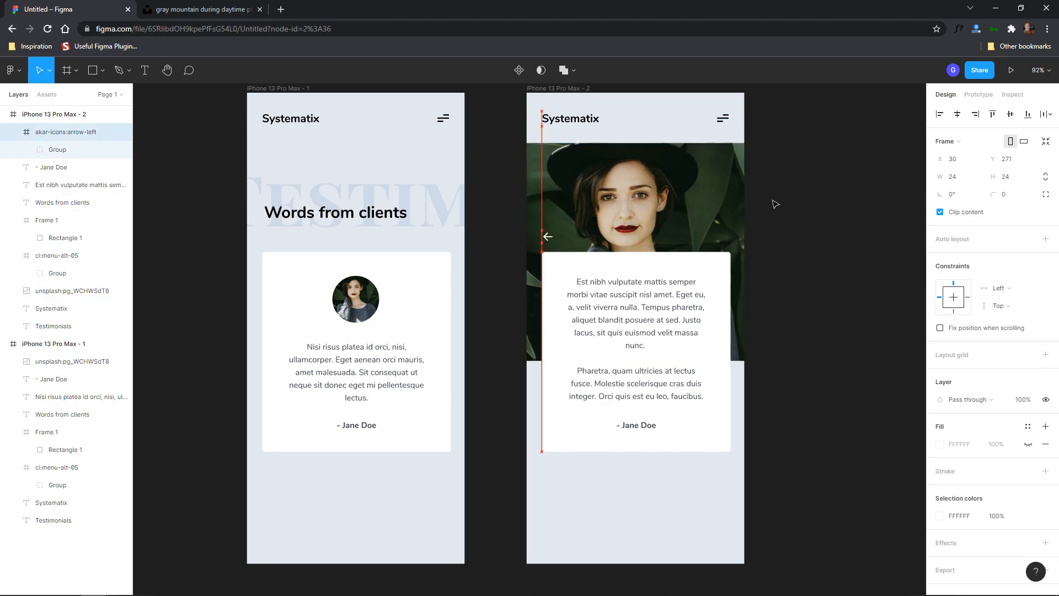
{"action": "left_click", "coordinate": [810, 224]}
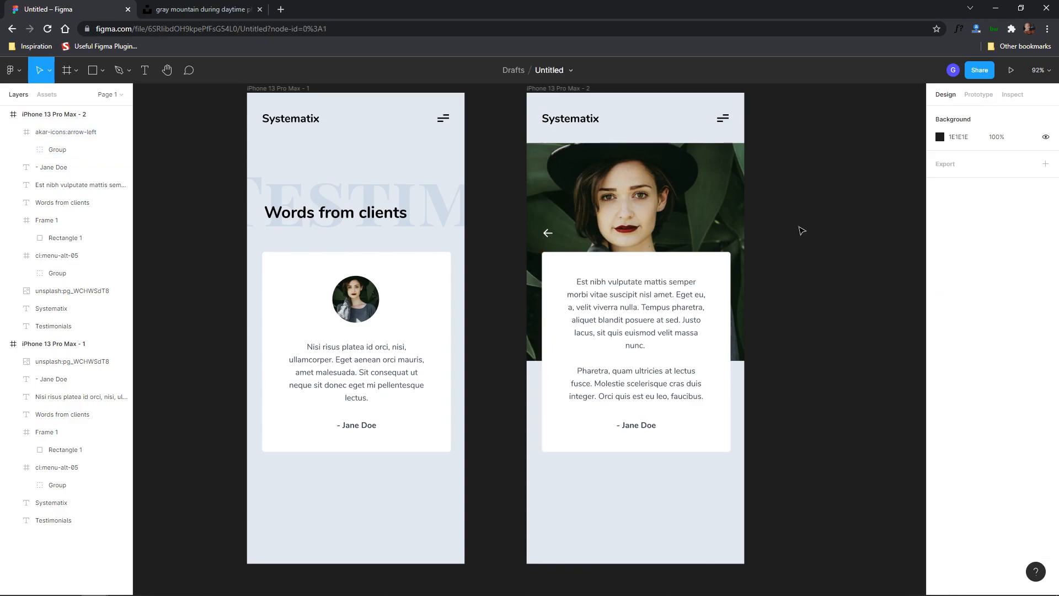
{"action": "left_click_drag", "start_coordinate": [549, 234], "coordinate": [547, 234]}
{"action": "left_click", "coordinate": [813, 276]}
- Connect the first frame's card to the second frame with an on-tap Navigate to prototype interaction
{"action": "scroll", "coordinate": [797, 282], "scroll_direction": "down", "scroll_amount": 2}
{"action": "scroll", "coordinate": [793, 234], "scroll_direction": "left", "scroll_amount": 1}
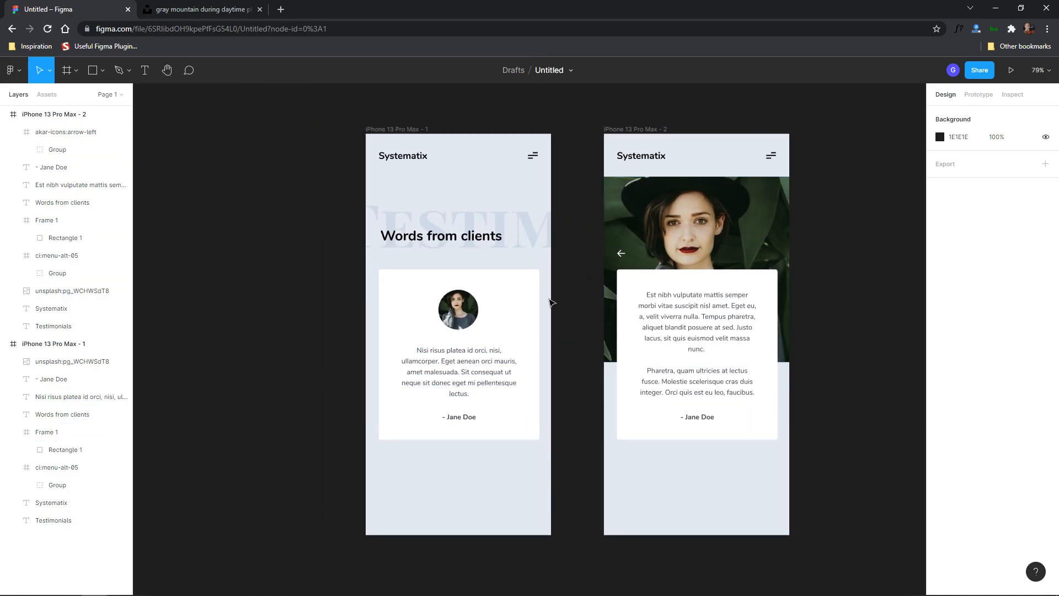
{"action": "left_click", "coordinate": [411, 138]}
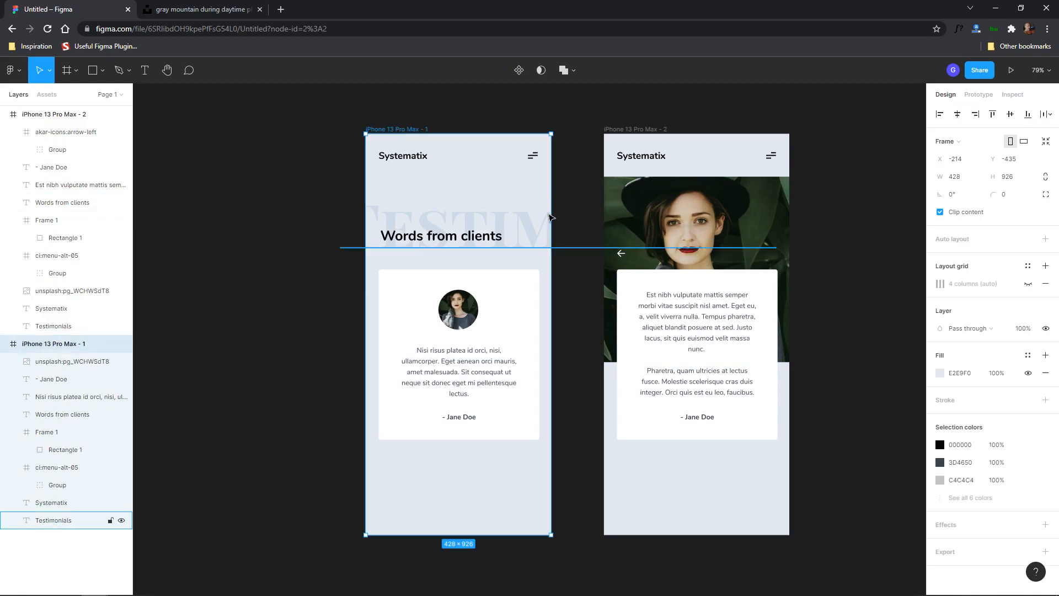
{"action": "left_click", "coordinate": [978, 95]}
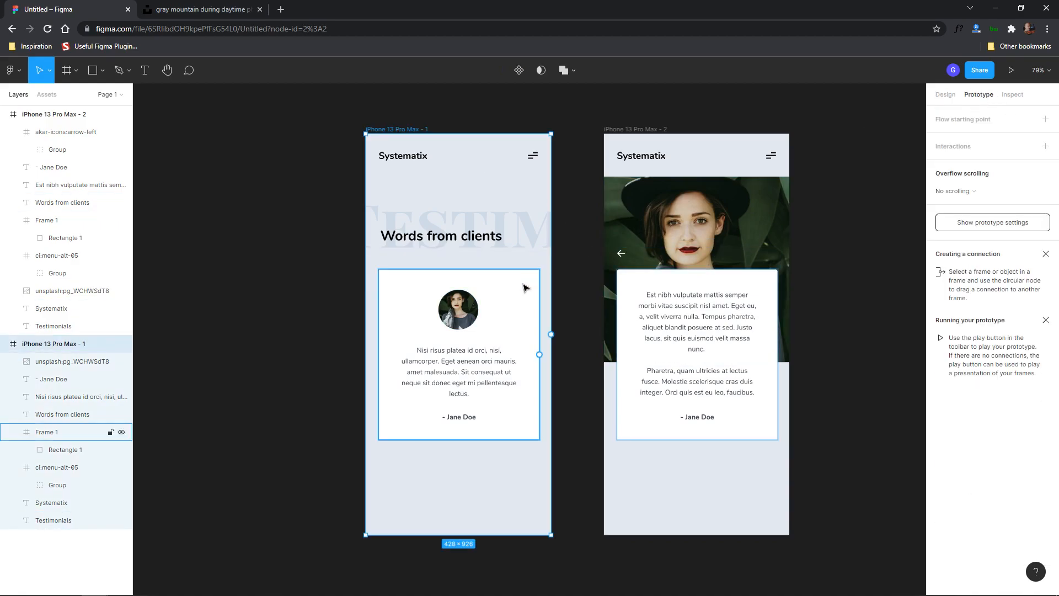
{"action": "left_click", "coordinate": [513, 319]}
{"action": "left_click_drag", "start_coordinate": [539, 354], "coordinate": [607, 337]}
- Set the card interaction's animation to Smart animate
{"action": "left_click", "coordinate": [842, 182]}
{"action": "left_click", "coordinate": [841, 178]}
{"action": "left_click", "coordinate": [827, 227]}
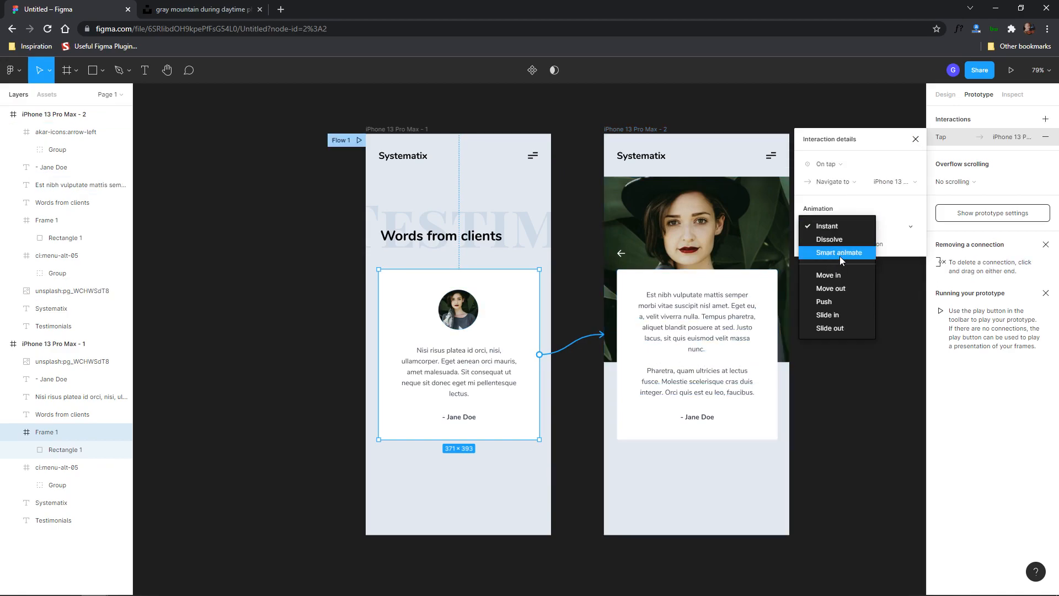
{"action": "left_click", "coordinate": [839, 252]}
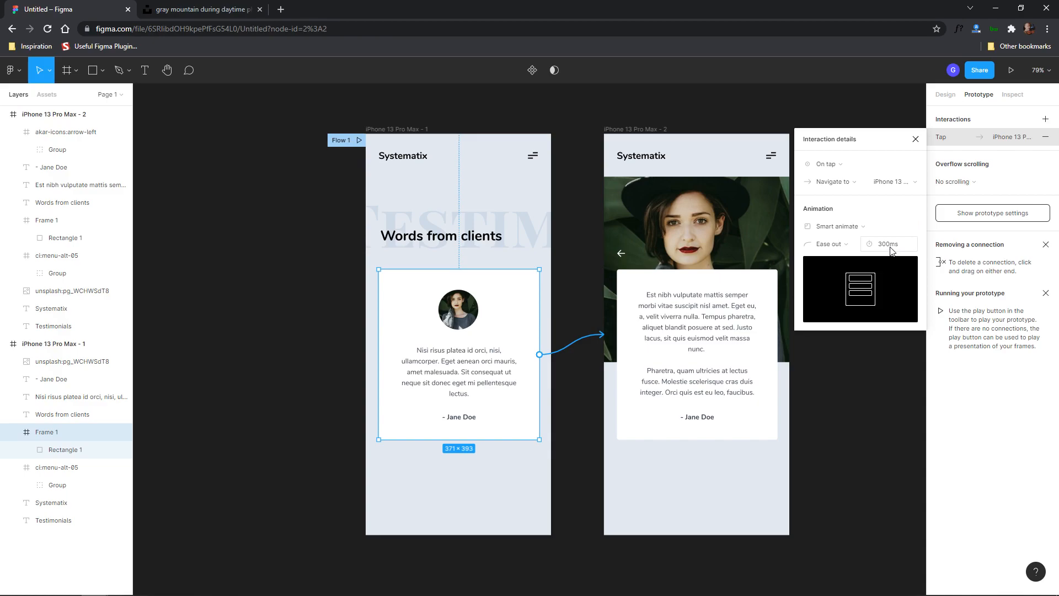
- Change the animation easing to Custom and shape its curve to about 0.67, 0, 0.33, 1.01
{"action": "left_click", "coordinate": [851, 244]}
{"action": "left_click", "coordinate": [838, 253]}
{"action": "left_click", "coordinate": [832, 243]}
{"action": "left_click", "coordinate": [831, 311]}
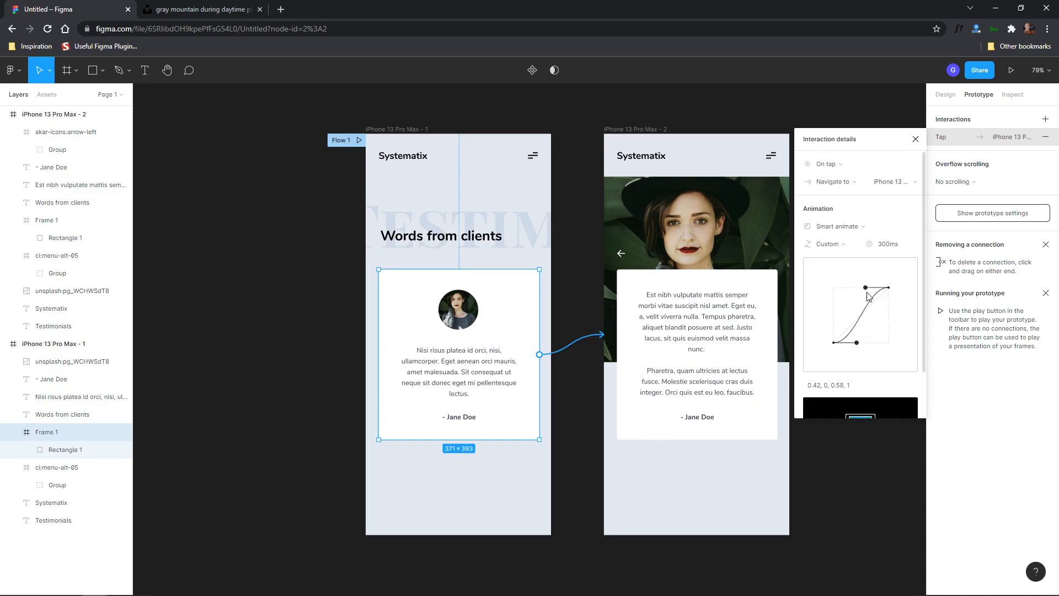
{"action": "left_click_drag", "start_coordinate": [865, 287], "coordinate": [851, 287]}
{"action": "left_click_drag", "start_coordinate": [855, 342], "coordinate": [870, 342]}
{"action": "left_click", "coordinate": [724, 123]}
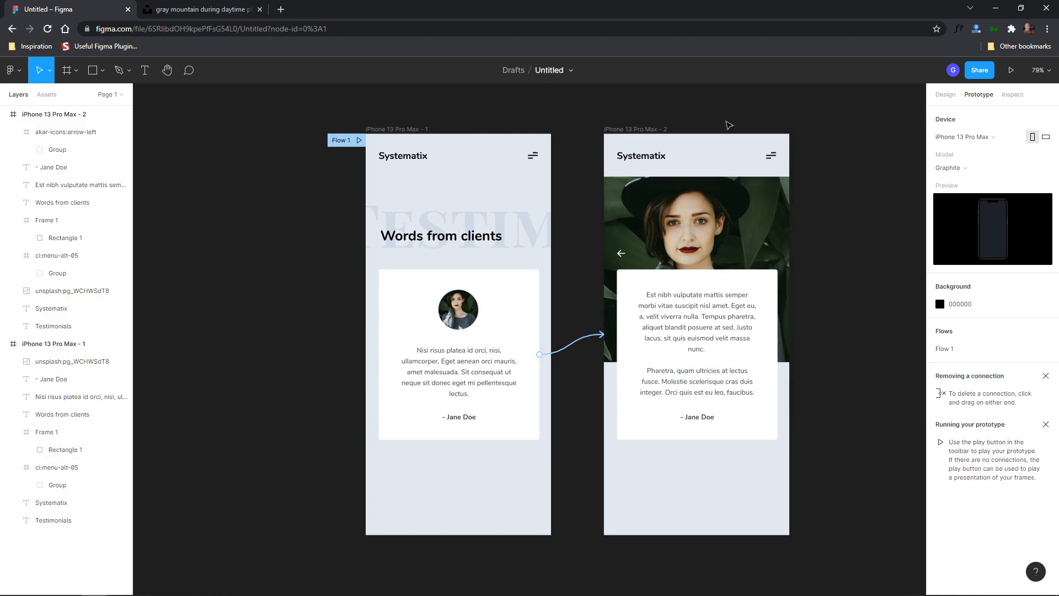
- Connect the second frame's arrow icon back to the first frame with the same on-tap Smart animate interaction
{"action": "left_click", "coordinate": [617, 257]}
{"action": "left_click_drag", "start_coordinate": [626, 253], "coordinate": [535, 290]}
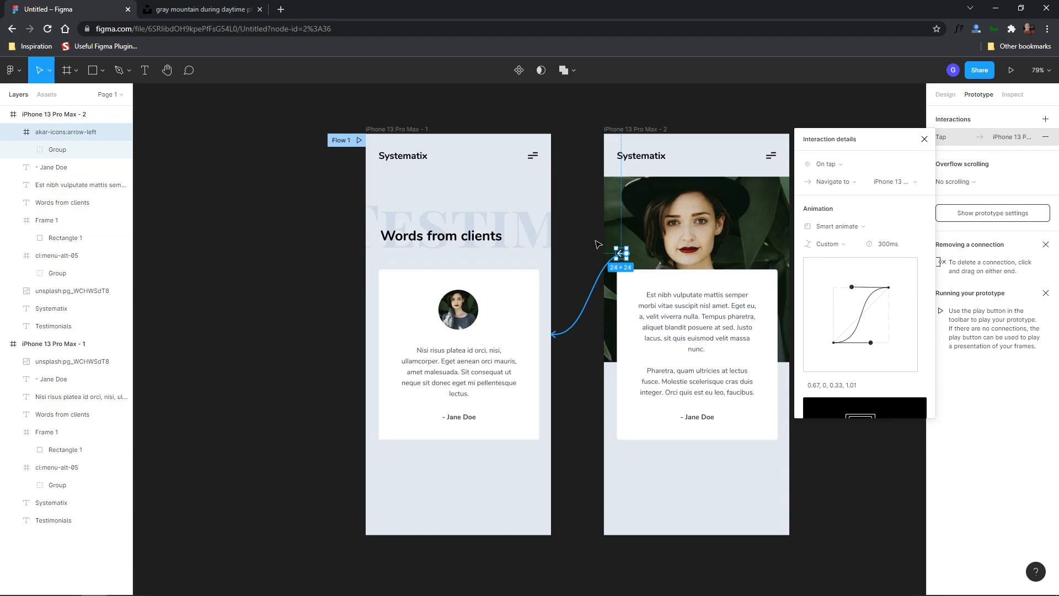
{"action": "left_click", "coordinate": [580, 228]}
- Run the prototype preview starting from the first iPhone 13 Pro Max frame
{"action": "left_click", "coordinate": [397, 130]}
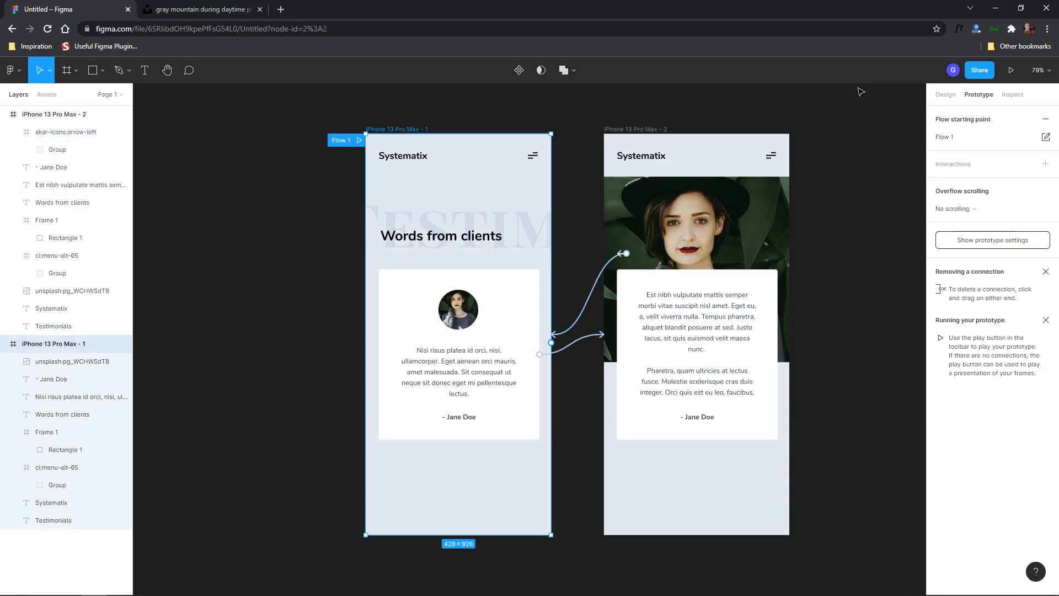
{"action": "left_click", "coordinate": [1011, 70]}
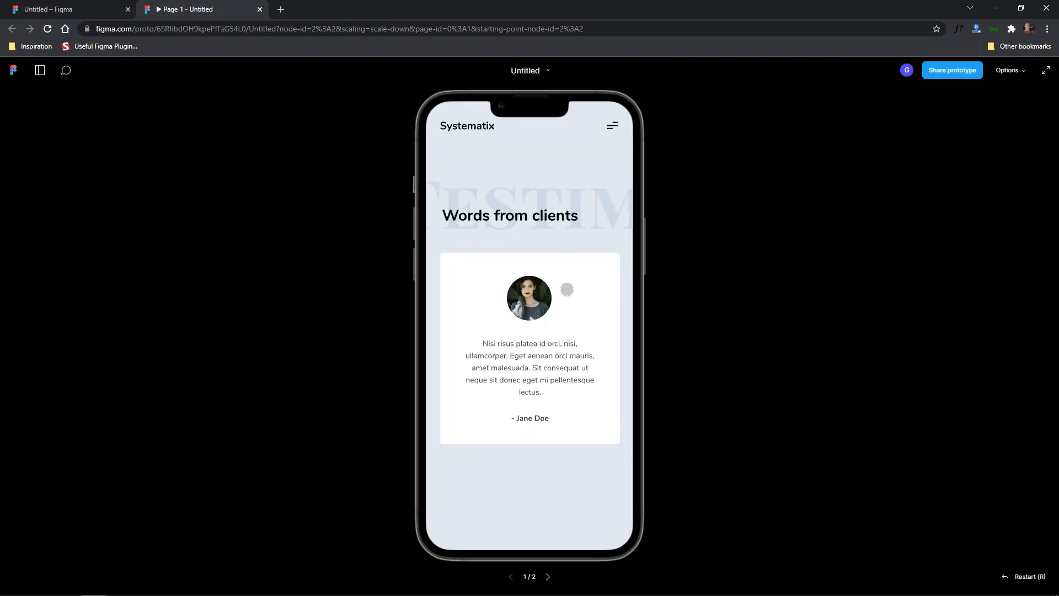
- Test the transitions between the testimonial card and the detail screen in both directions in the preview
{"action": "left_click", "coordinate": [569, 313]}
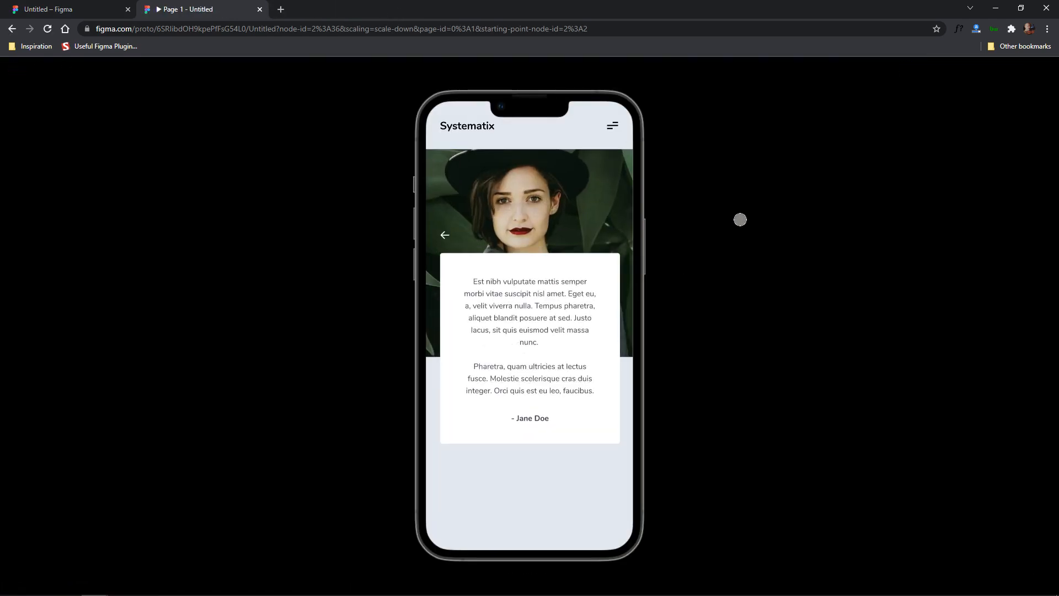
{"action": "left_click", "coordinate": [440, 236]}
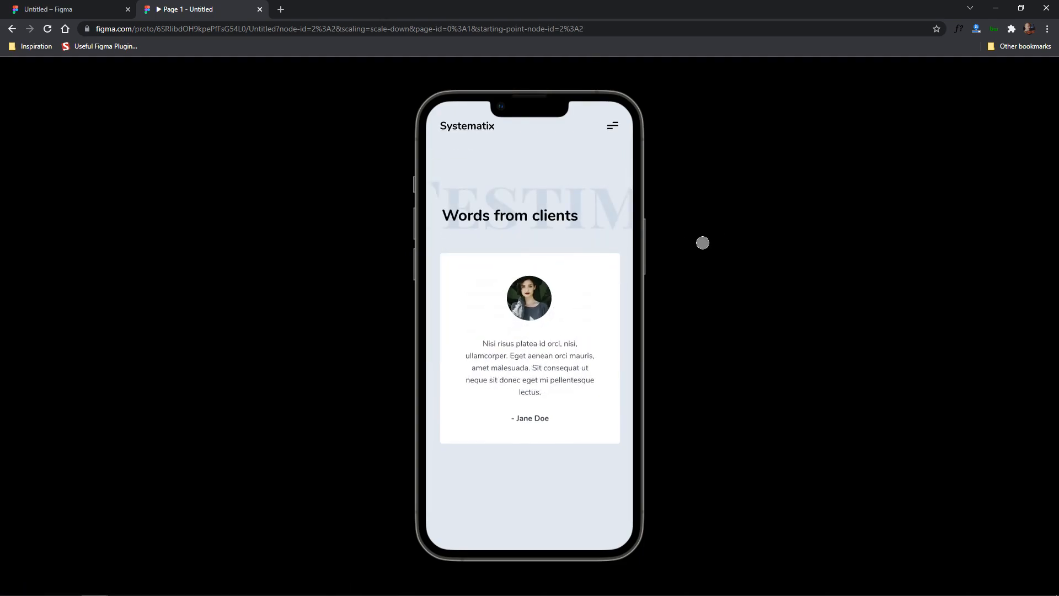
{"action": "left_click", "coordinate": [520, 323]}
{"action": "left_click", "coordinate": [445, 235]}
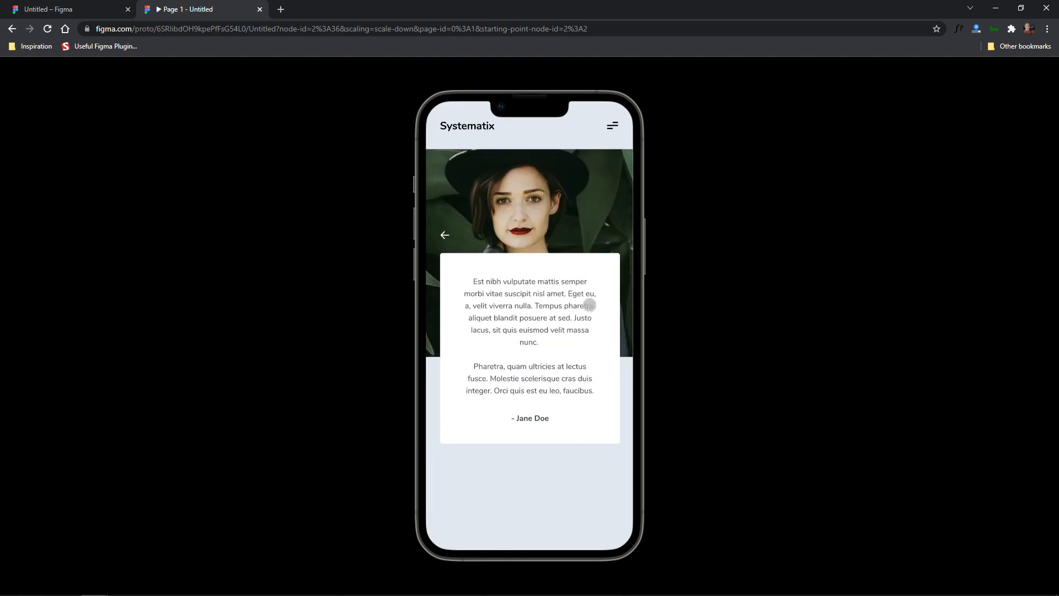
- Edit the animation duration of the first frame's card interaction that leads to the detail frame
{"action": "left_click", "coordinate": [91, 8]}
{"action": "left_click", "coordinate": [513, 301]}
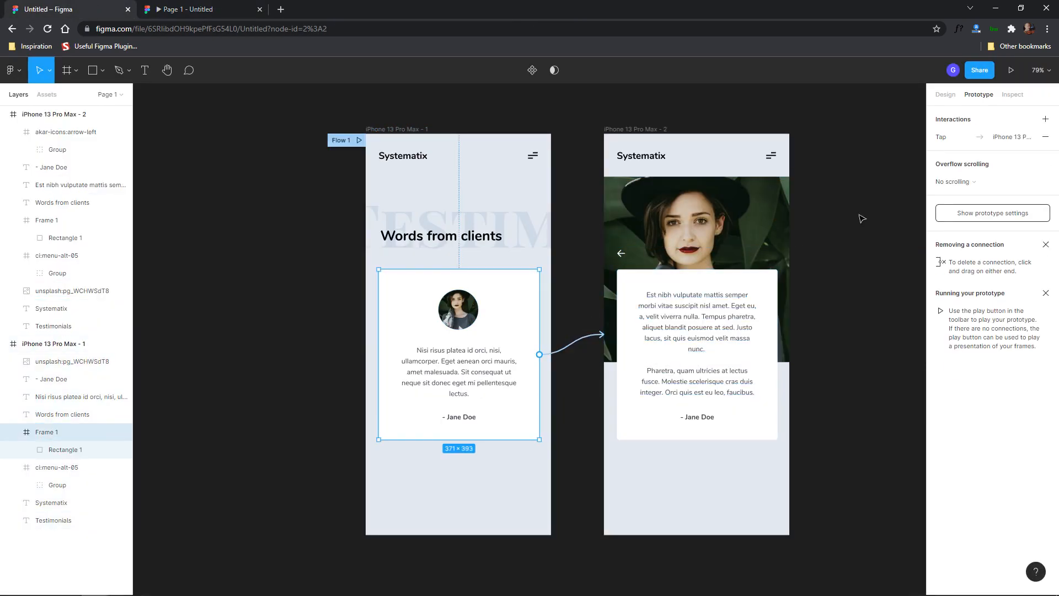
{"action": "left_click", "coordinate": [580, 346]}
{"action": "left_click", "coordinate": [895, 250]}
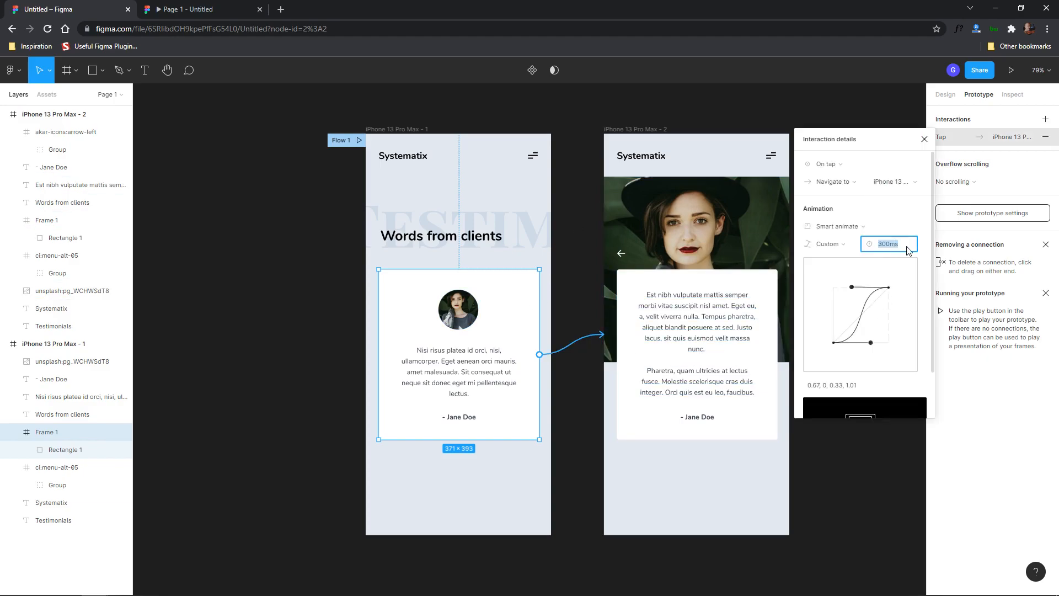
{"action": "key", "text": "Return"}
- Set the Smart animate duration of the second frame's back arrow interaction to 800 ms
{"action": "left_click", "coordinate": [623, 255]}
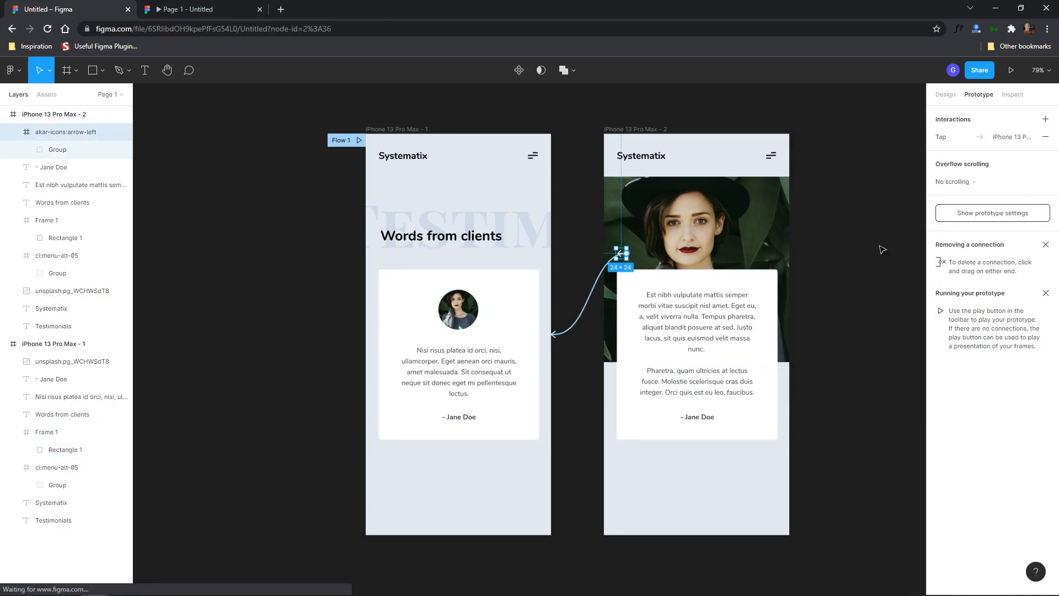
{"action": "left_click", "coordinate": [604, 278]}
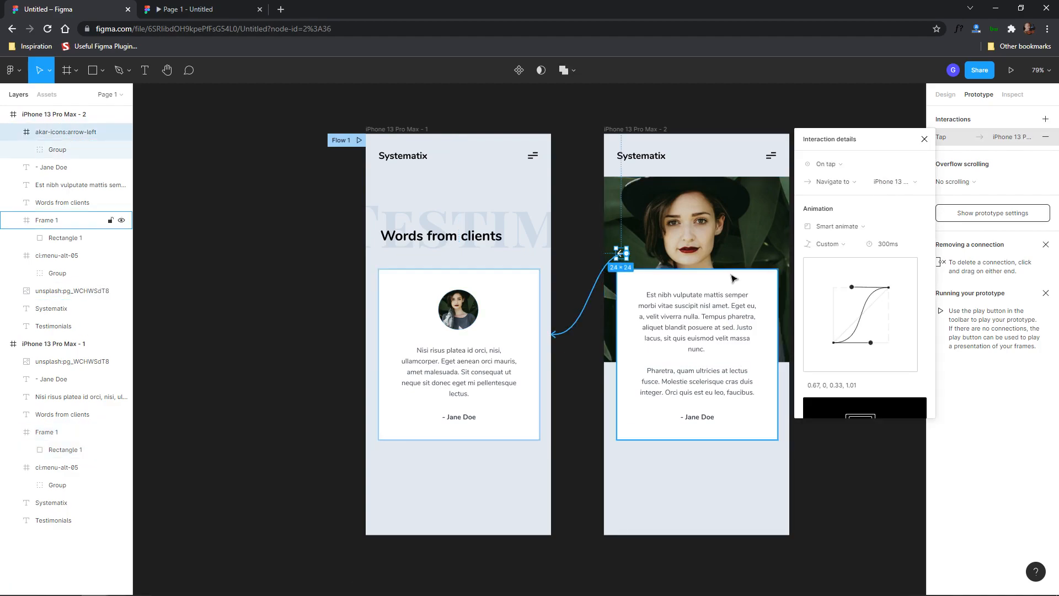
{"action": "left_click", "coordinate": [885, 247]}
{"action": "type", "text": "800"}
{"action": "key", "text": "Return"}
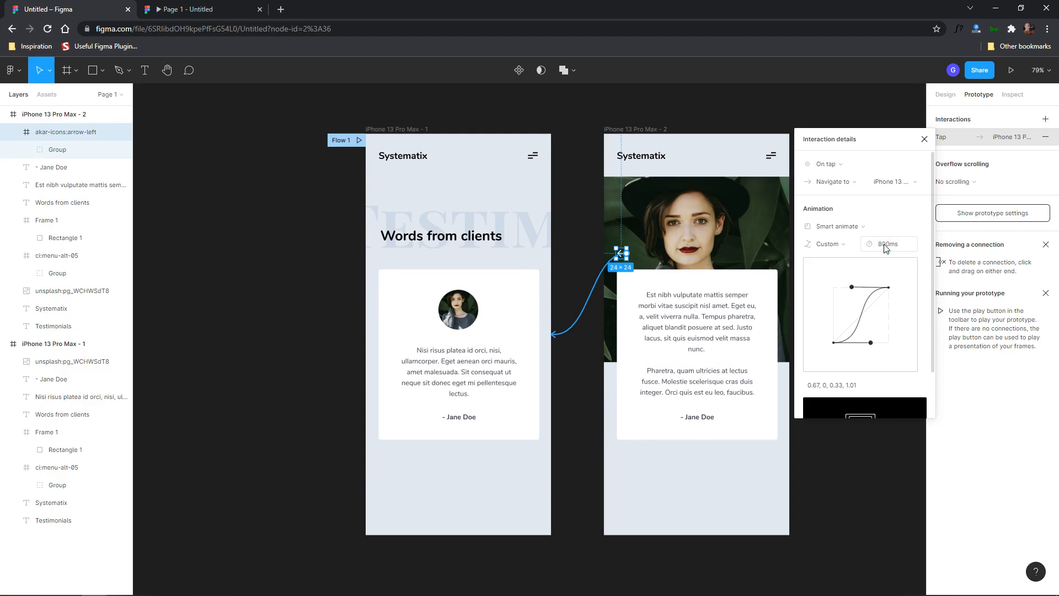
- Run the prototype preview and play the slowed transition repeatedly between the testimonial card and the detail screen
{"action": "left_click", "coordinate": [1010, 70]}
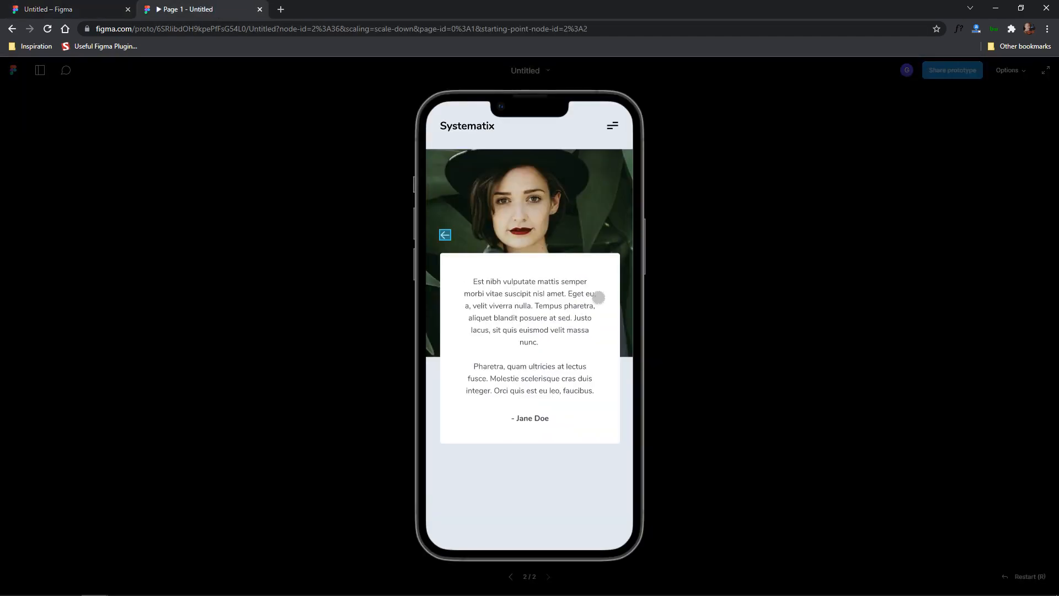
{"action": "left_click", "coordinate": [453, 243]}
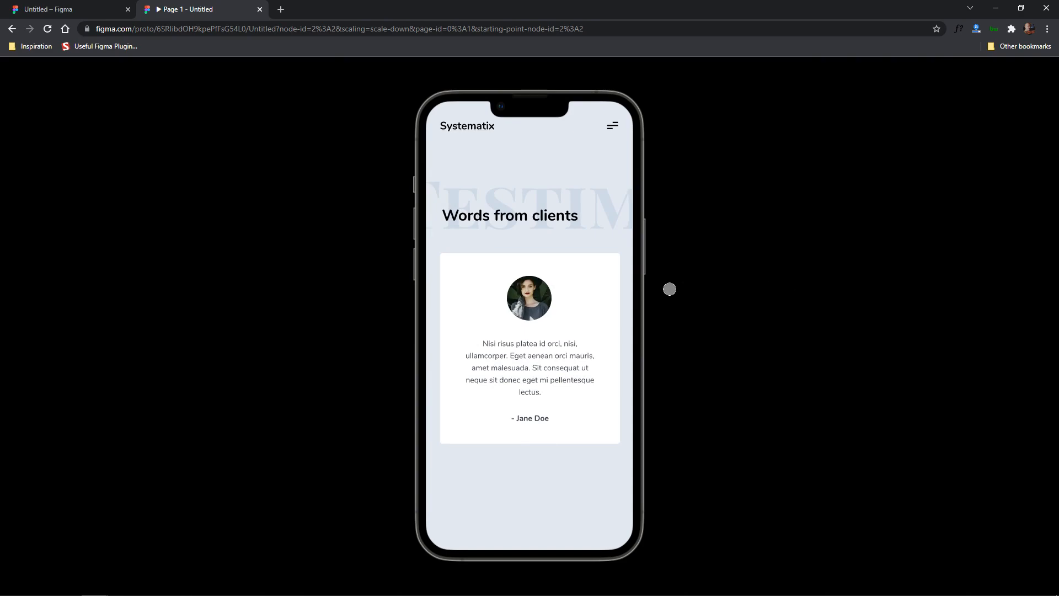
{"action": "left_click", "coordinate": [527, 301]}
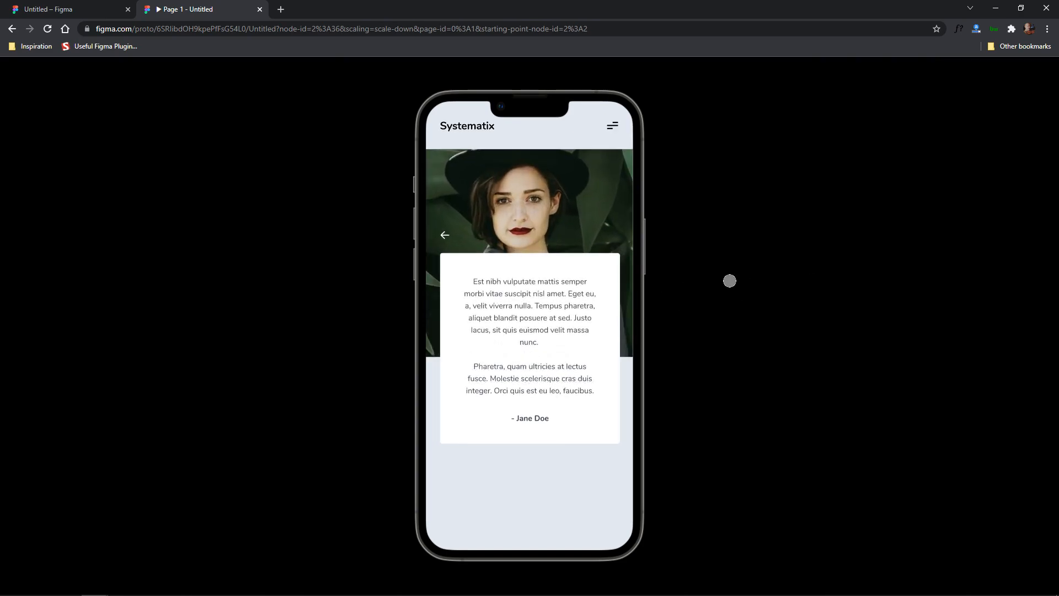
{"action": "left_click", "coordinate": [441, 234]}
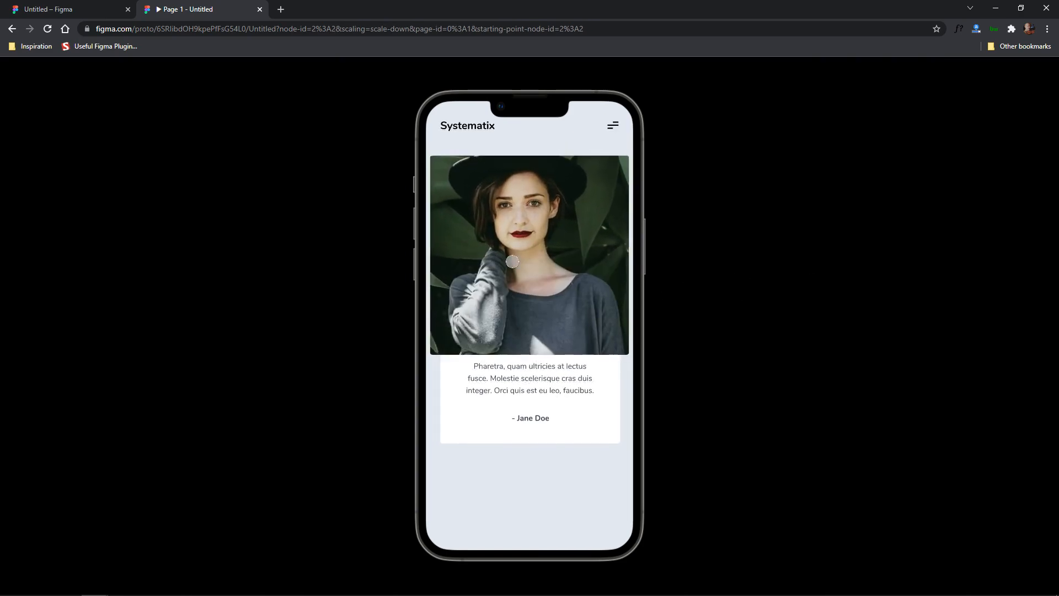
{"action": "left_click", "coordinate": [593, 322]}
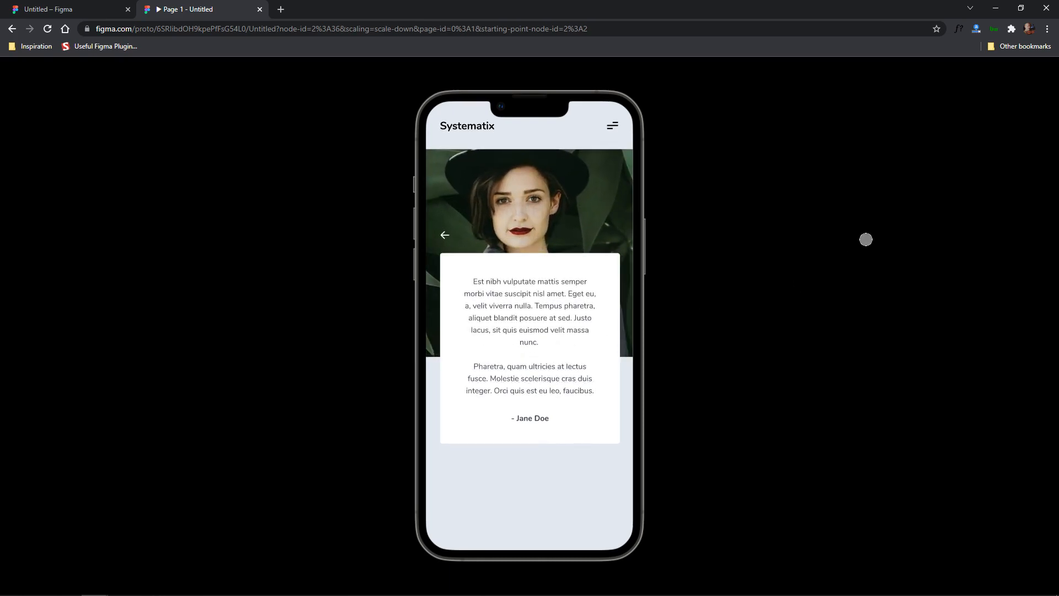
{"action": "left_click", "coordinate": [444, 236]}
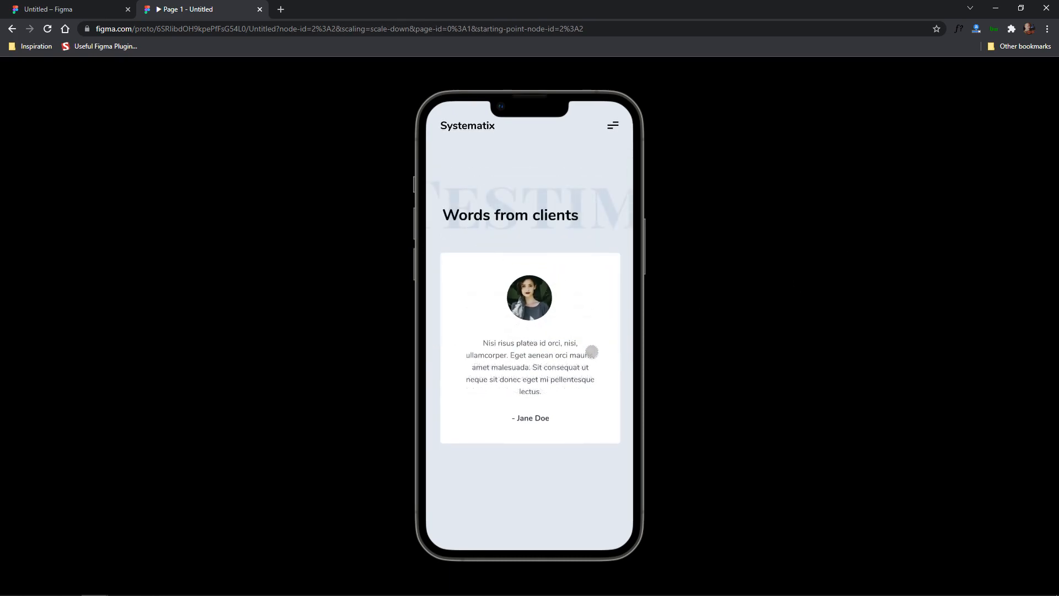
{"action": "left_click", "coordinate": [592, 351]}
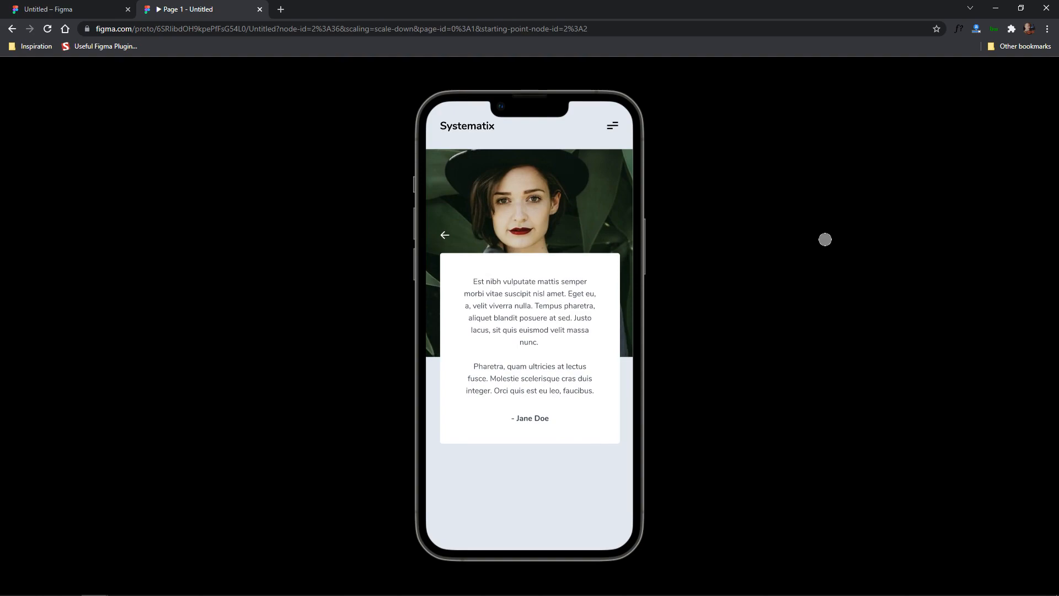
- Move the second frame's white card, its testimonial text and client name down slightly together and check the preview
{"action": "left_click", "coordinate": [101, 9]}
{"action": "left_click", "coordinate": [697, 304]}
{"action": "left_click", "coordinate": [722, 283], "text": "shift"}
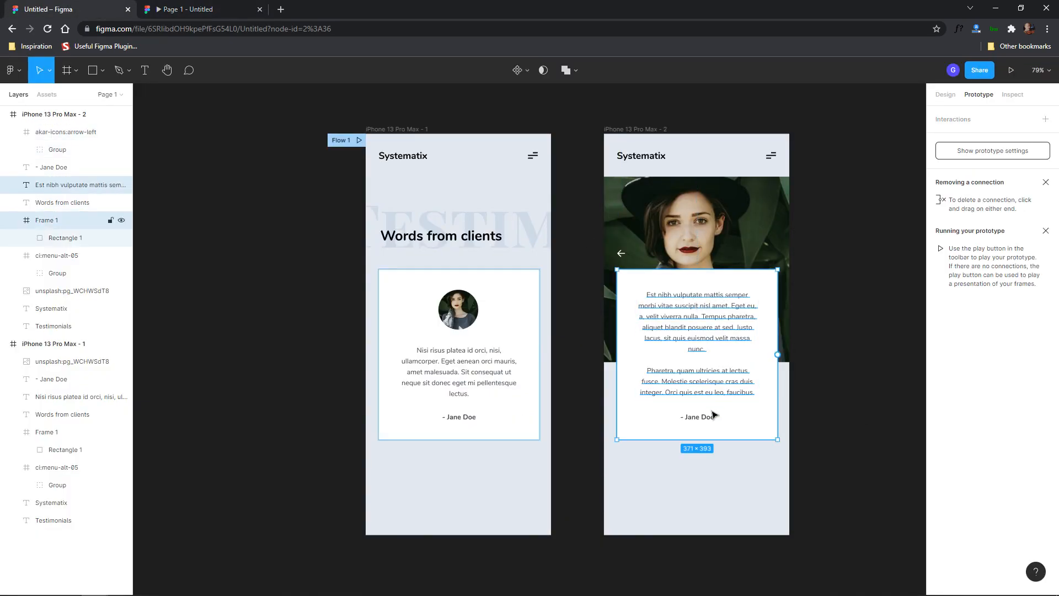
{"action": "left_click", "coordinate": [707, 420], "text": "shift"}
{"action": "left_click_drag", "start_coordinate": [719, 317], "coordinate": [721, 337]}
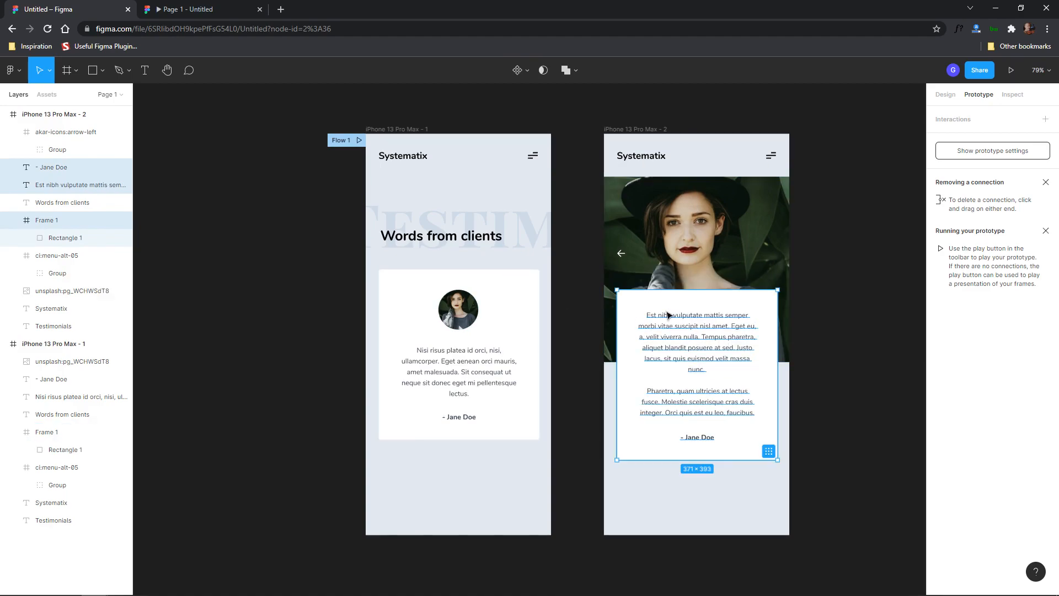
{"action": "left_click", "coordinate": [456, 106]}
{"action": "left_click", "coordinate": [204, 8]}
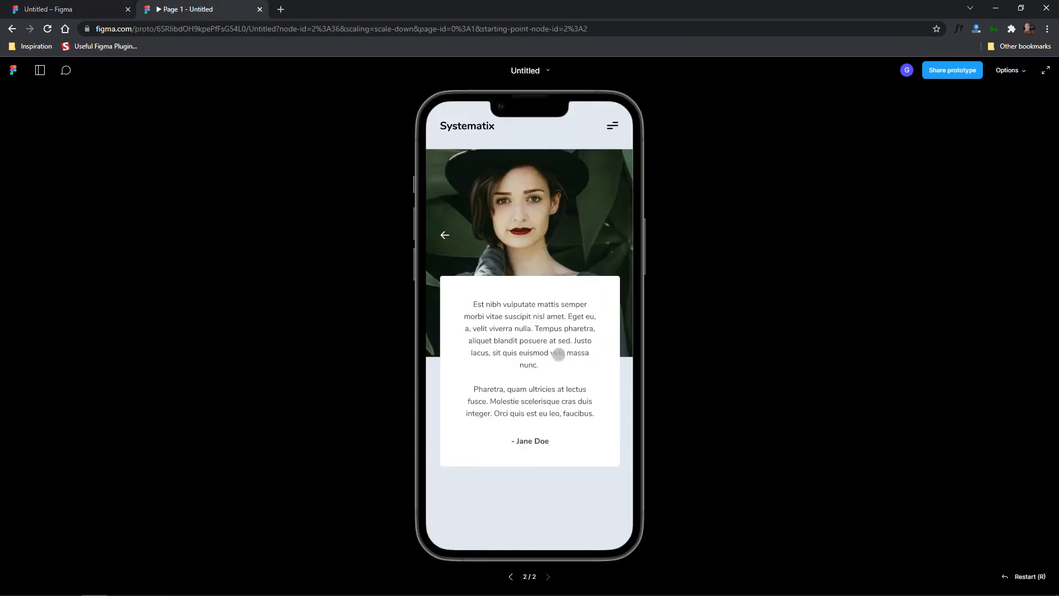
- Move the second frame's back arrow down so it sits just above the lowered card
{"action": "left_click", "coordinate": [87, 7]}
{"action": "left_click", "coordinate": [612, 252]}
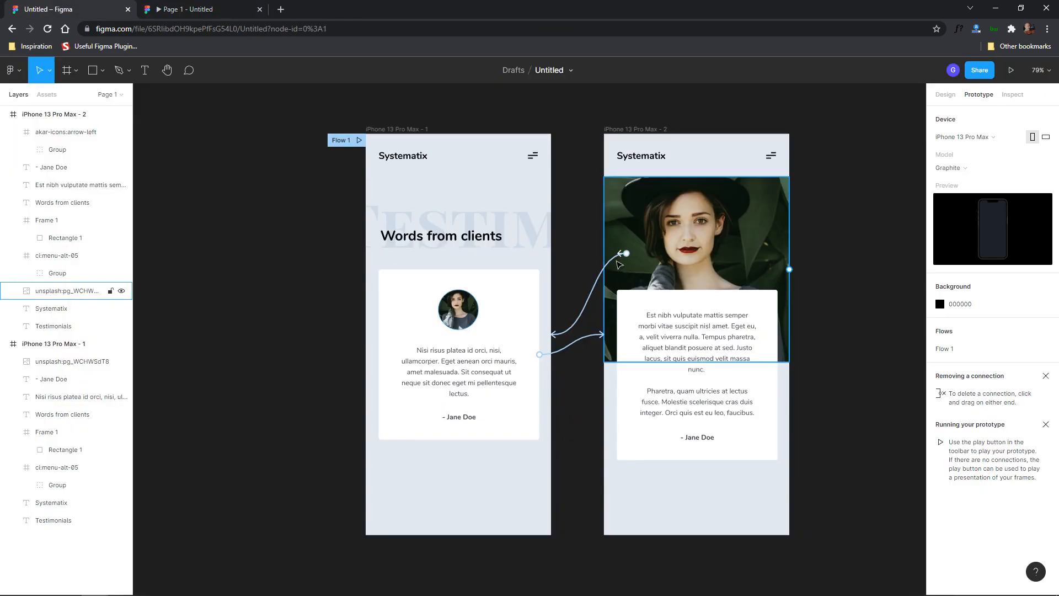
{"action": "left_click_drag", "start_coordinate": [625, 253], "coordinate": [618, 268]}
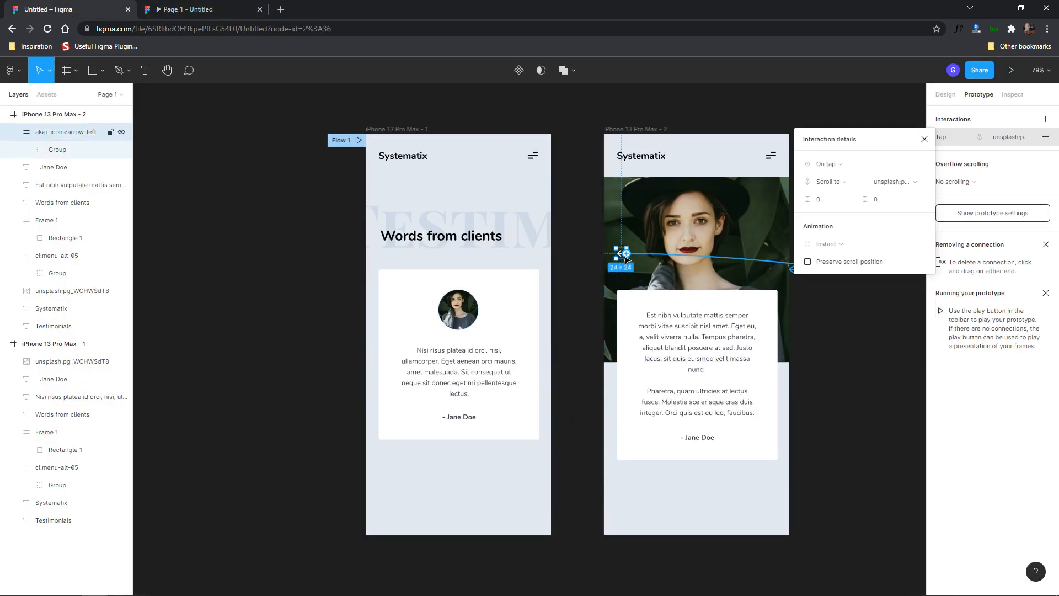
{"action": "left_click", "coordinate": [945, 95]}
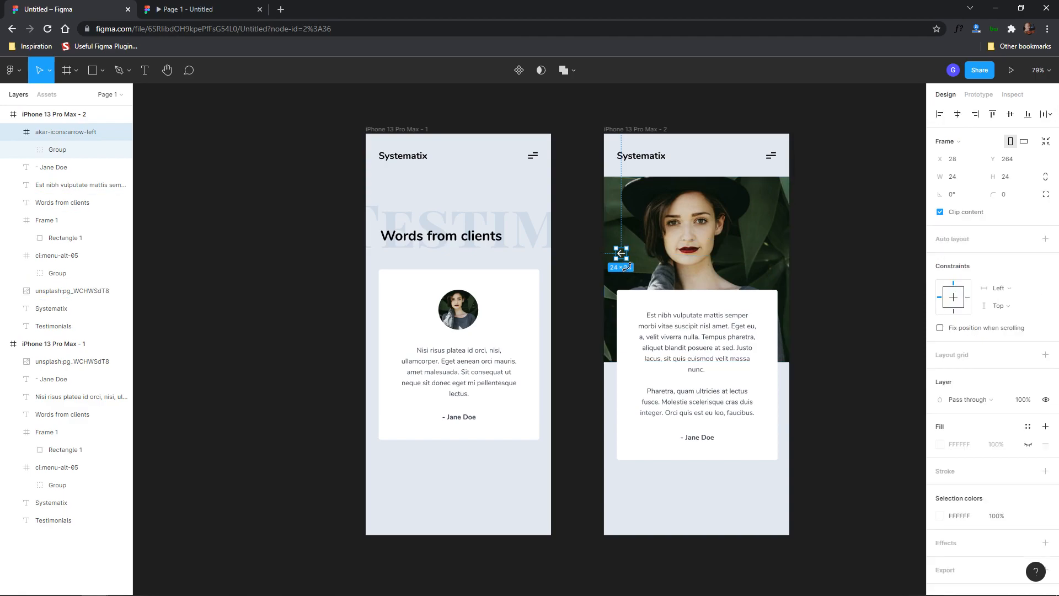
{"action": "left_click_drag", "start_coordinate": [626, 255], "coordinate": [624, 277]}
{"action": "left_click", "coordinate": [845, 236]}
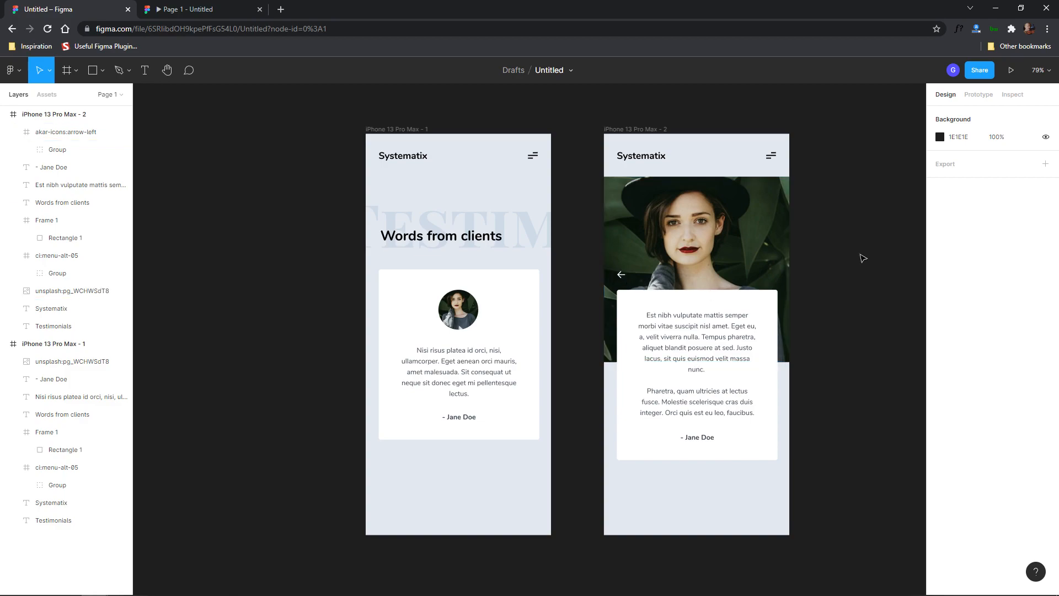
- Test the repositioned back arrow and the card on the detail screen in the preview
{"action": "left_click", "coordinate": [199, 9]}
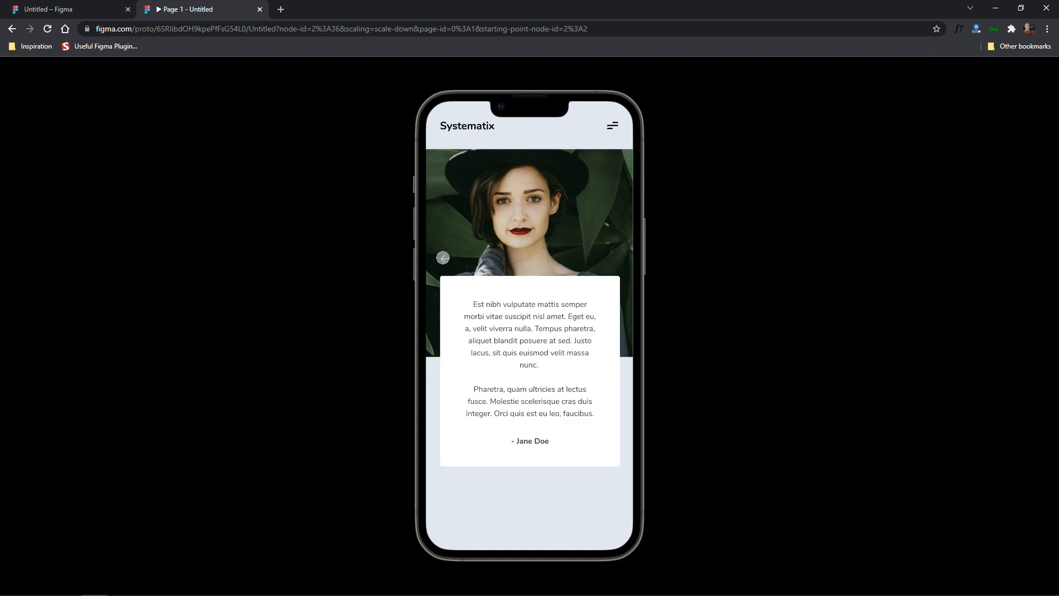
{"action": "left_click", "coordinate": [532, 310]}
{"action": "left_click", "coordinate": [586, 317]}
- Connect the back arrow to the first frame with an On drag, 800 ms Smart animate interaction and open the preview
{"action": "left_click", "coordinate": [72, 7]}
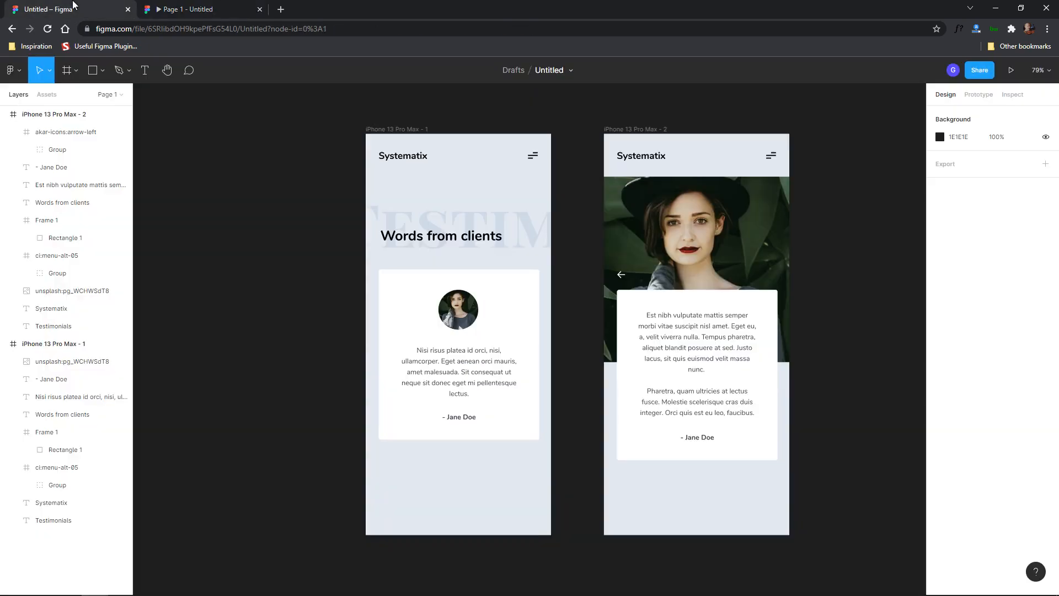
{"action": "left_click", "coordinate": [979, 95]}
{"action": "left_click", "coordinate": [623, 274]}
{"action": "left_click", "coordinate": [622, 275]}
{"action": "left_click_drag", "start_coordinate": [635, 281], "coordinate": [535, 343]}
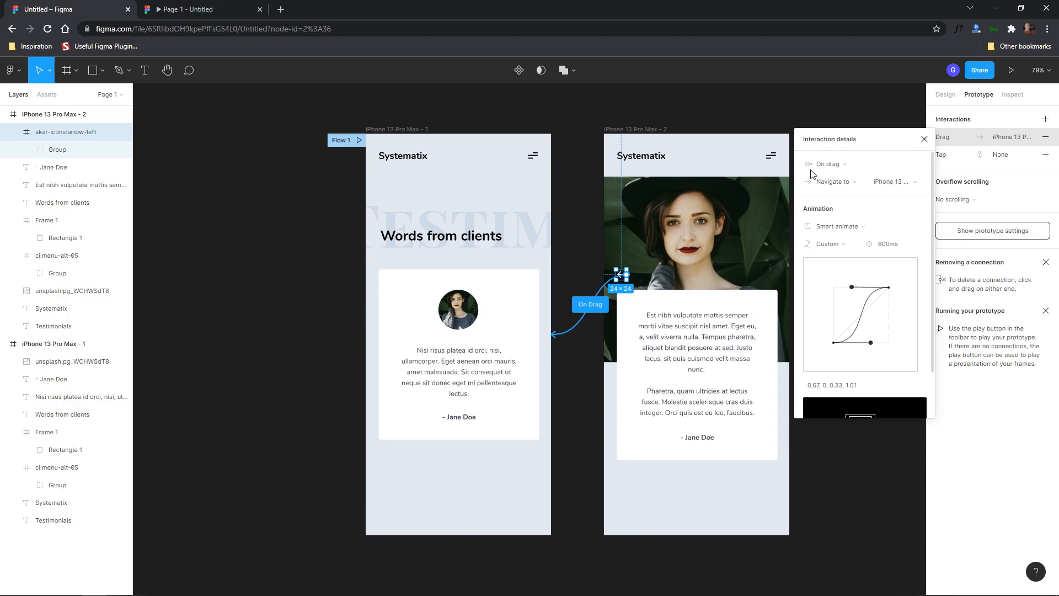
{"action": "left_click", "coordinate": [199, 9]}
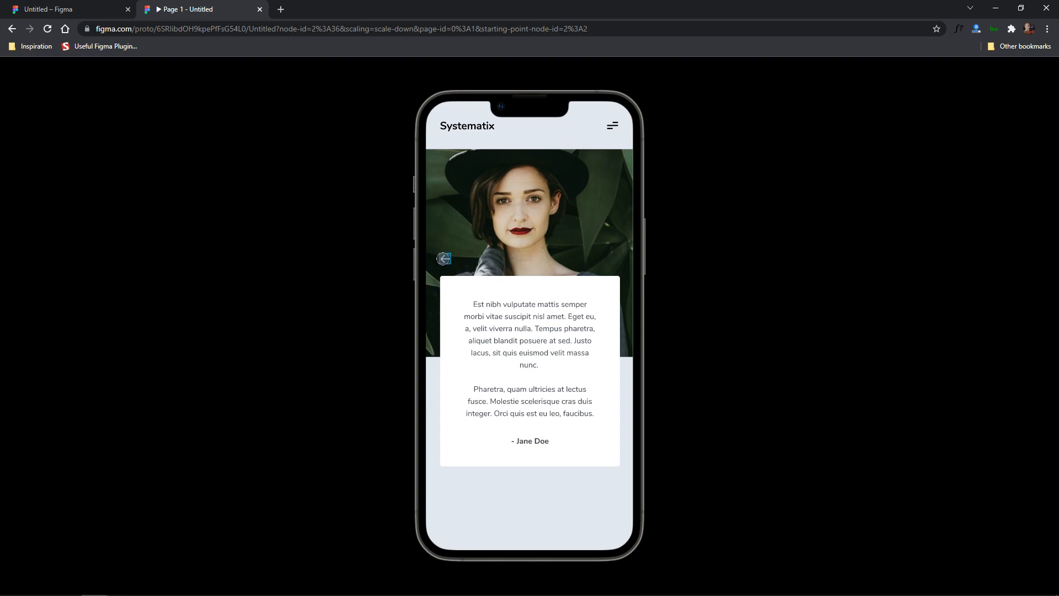
- Examine the back arrow's Drag and Tap interactions, available triggers and layer in the second frame
{"action": "left_click", "coordinate": [55, 9]}
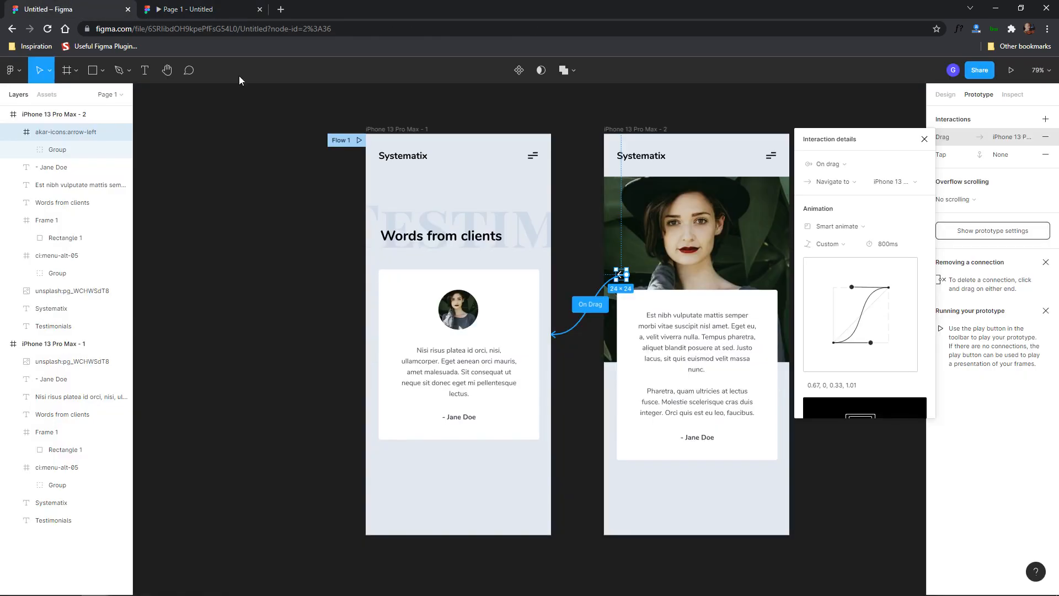
{"action": "left_click", "coordinate": [588, 255]}
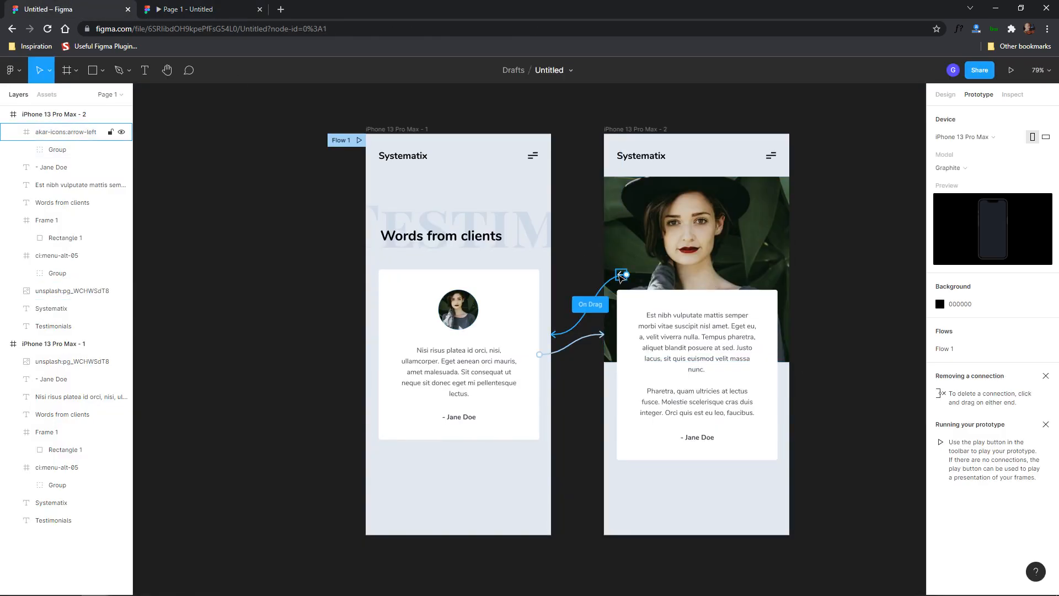
{"action": "left_click", "coordinate": [617, 279]}
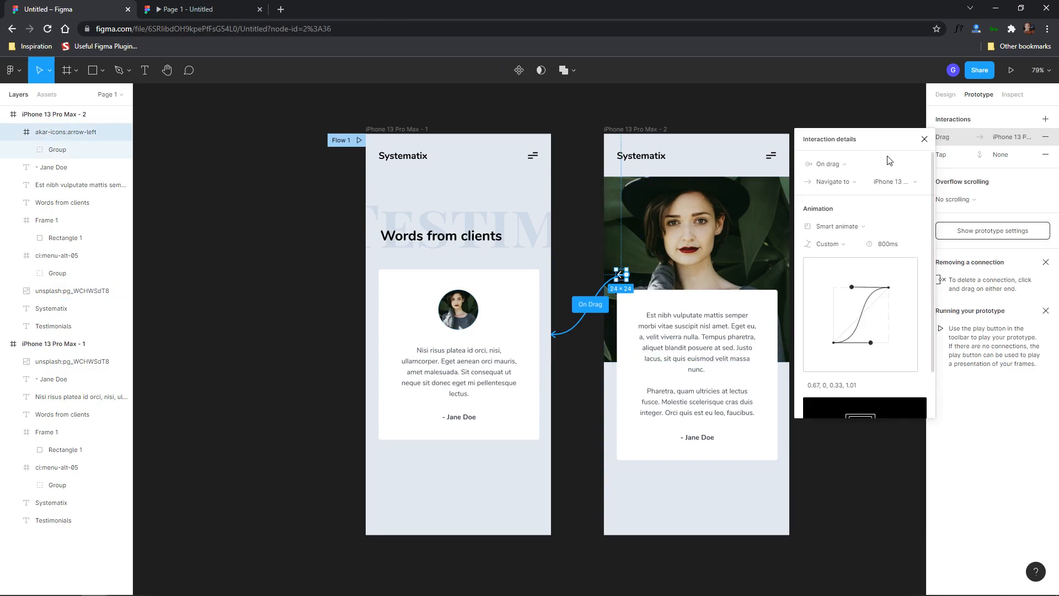
{"action": "left_click", "coordinate": [839, 161]}
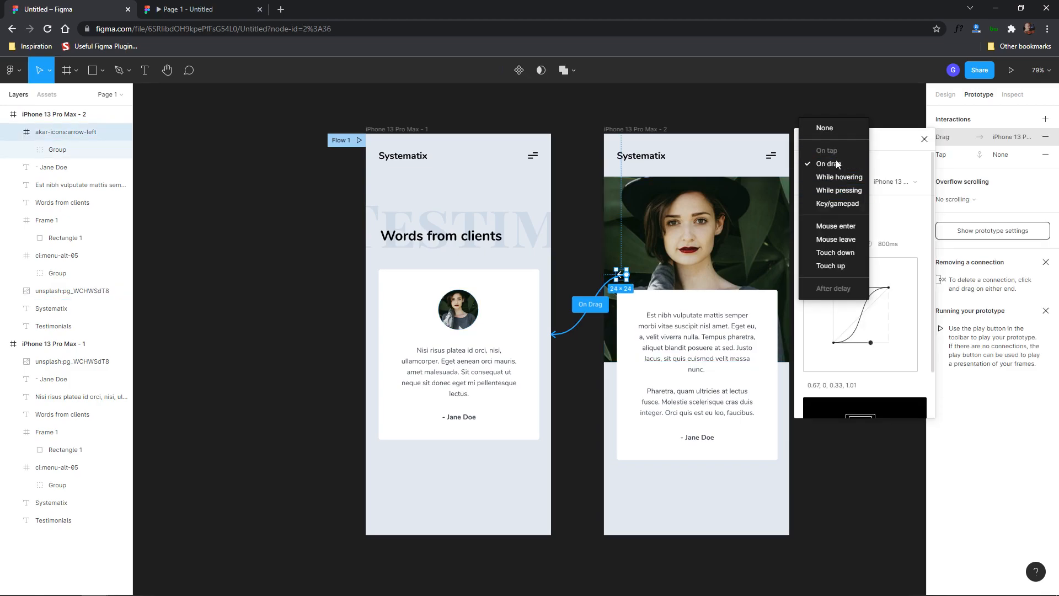
{"action": "left_click", "coordinate": [889, 160]}
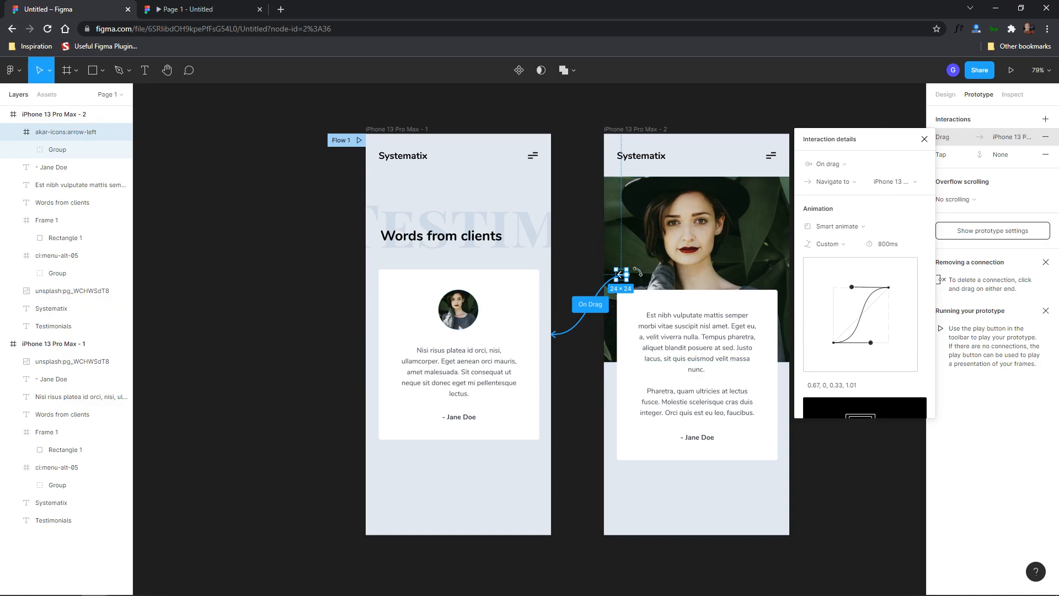
{"action": "left_click", "coordinate": [53, 136]}
{"action": "left_click", "coordinate": [885, 276]}
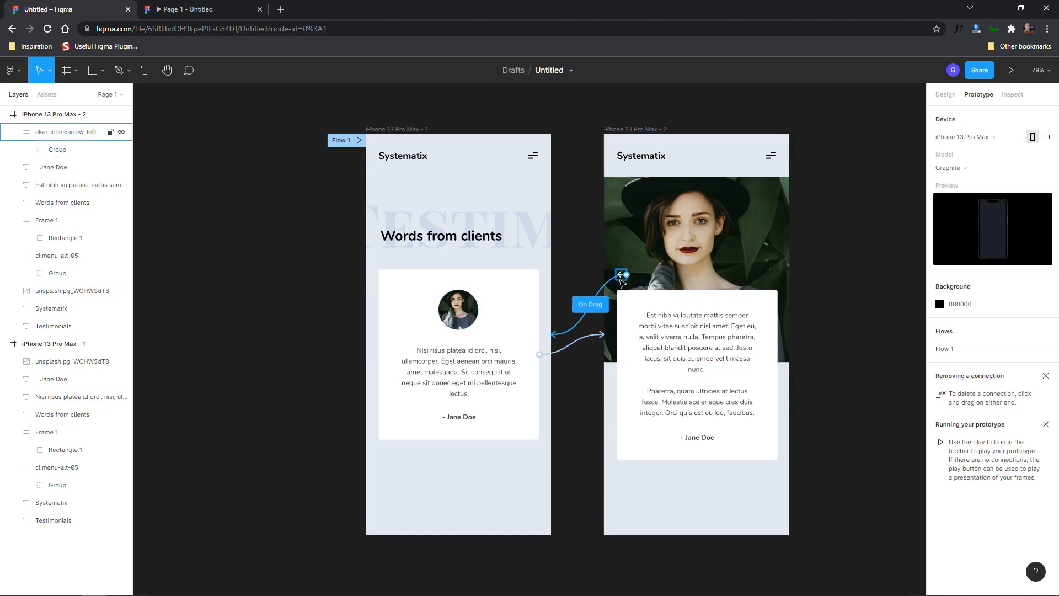
{"action": "left_click", "coordinate": [612, 285]}
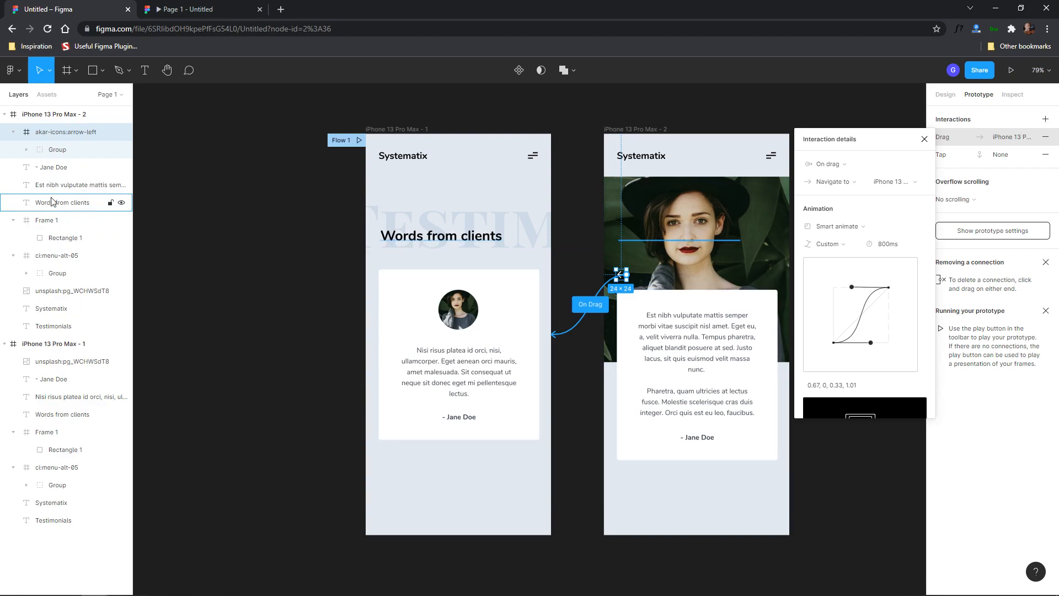
{"action": "key", "text": "Escape"}
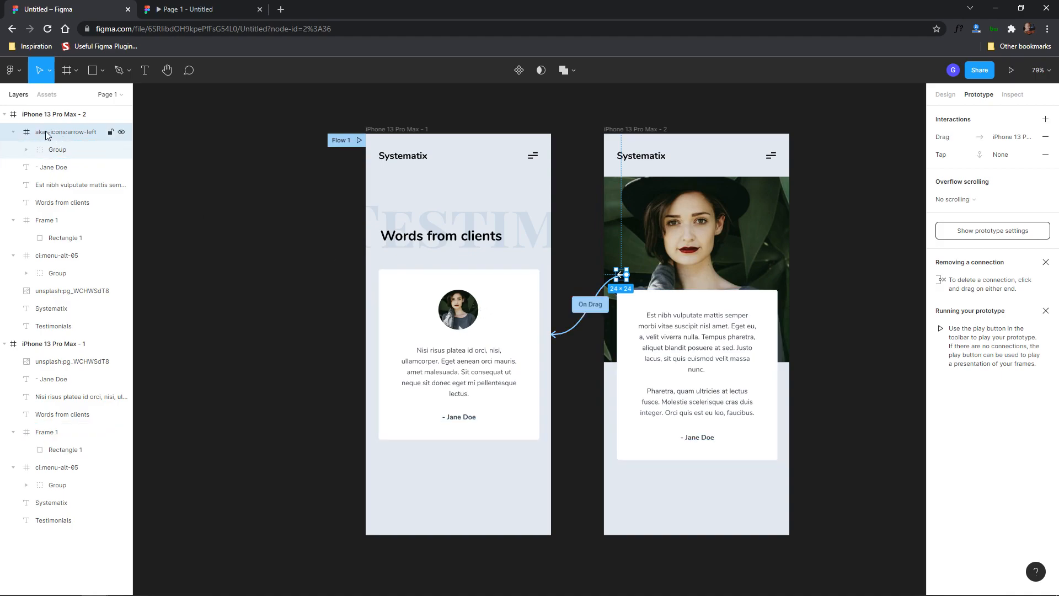
{"action": "left_click", "coordinate": [14, 132]}
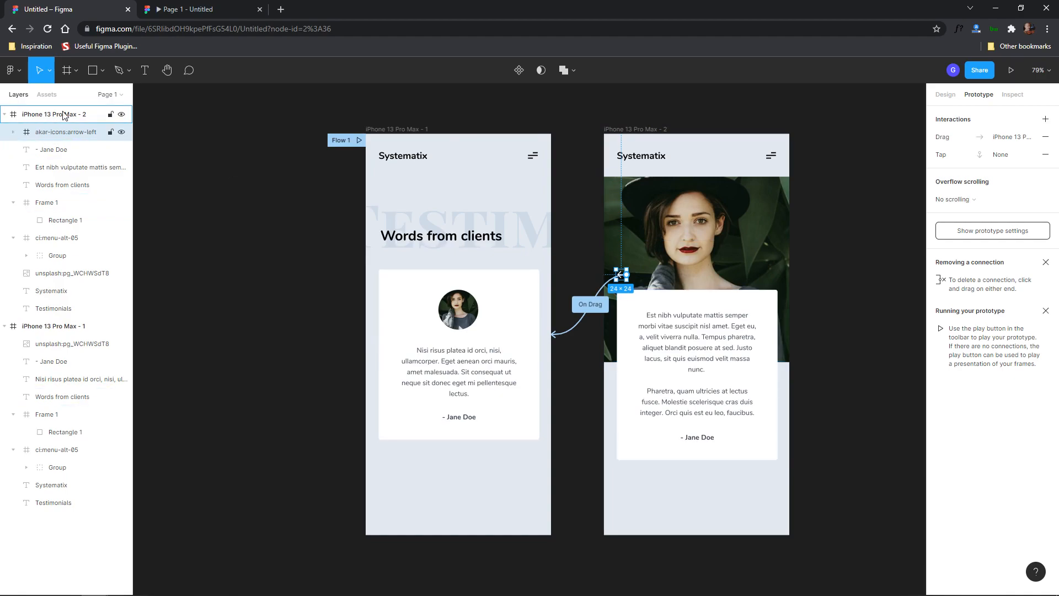
- Replace the back arrow's Drag and empty Tap interactions with a single On tap, 800 ms Smart animate connection to the first frame
{"action": "left_click_drag", "start_coordinate": [70, 113], "coordinate": [35, 145]}
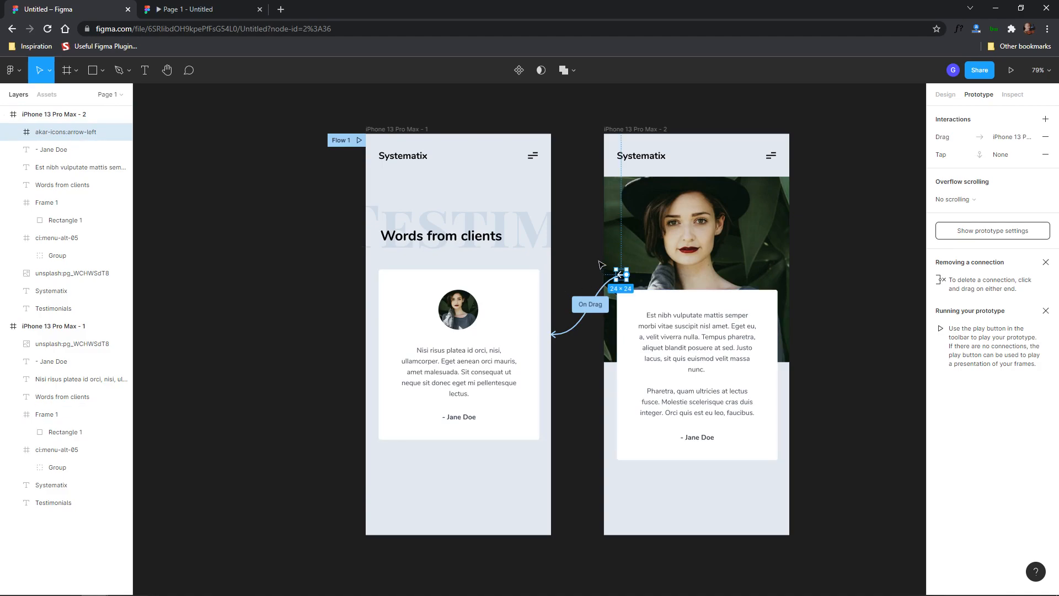
{"action": "left_click", "coordinate": [1046, 137]}
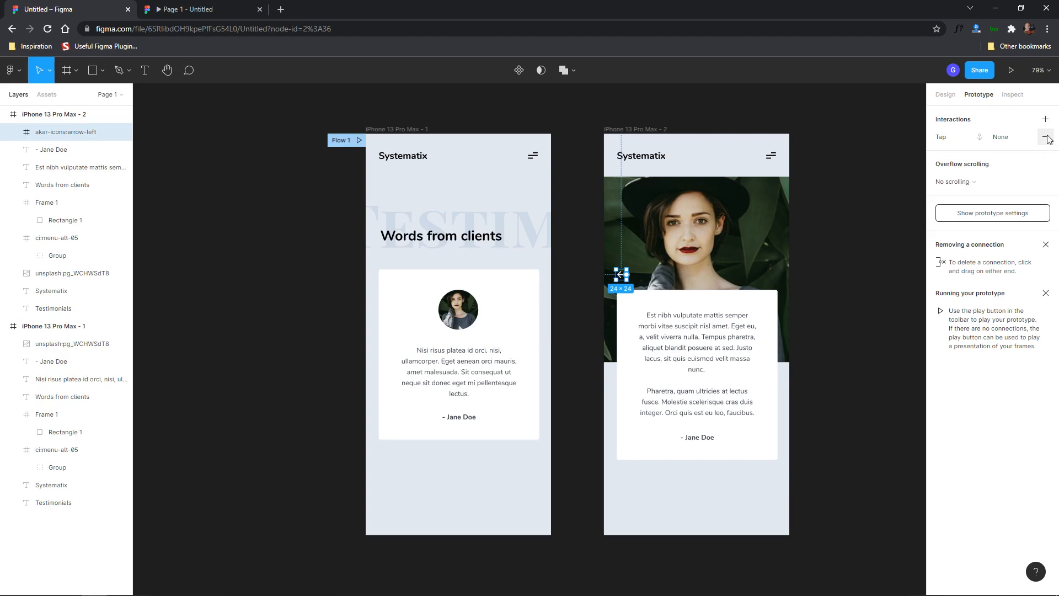
{"action": "left_click", "coordinate": [966, 140]}
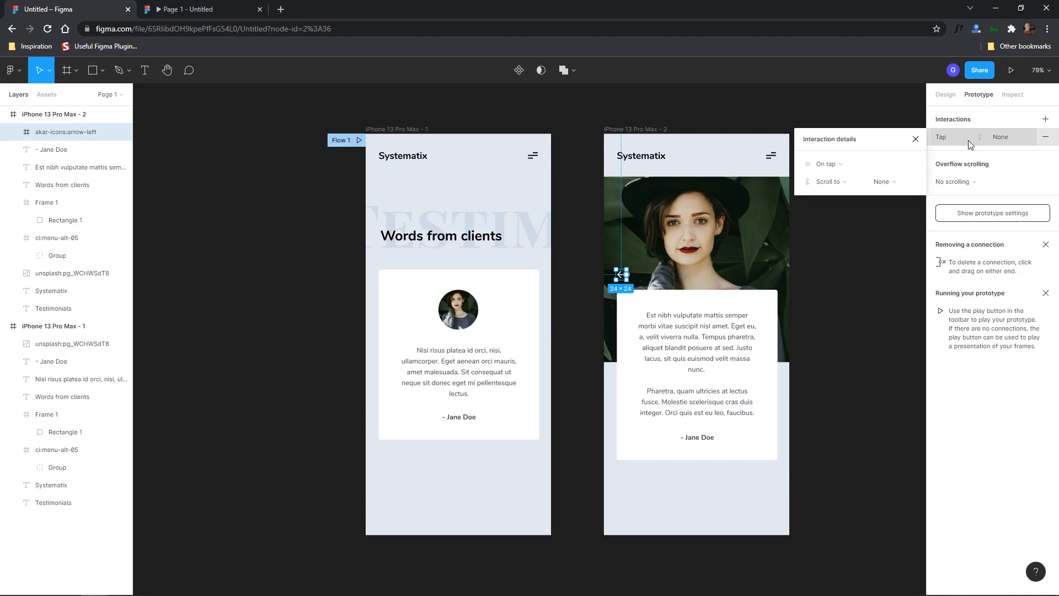
{"action": "left_click_drag", "start_coordinate": [626, 274], "coordinate": [553, 333]}
{"action": "left_click", "coordinate": [1045, 155]}
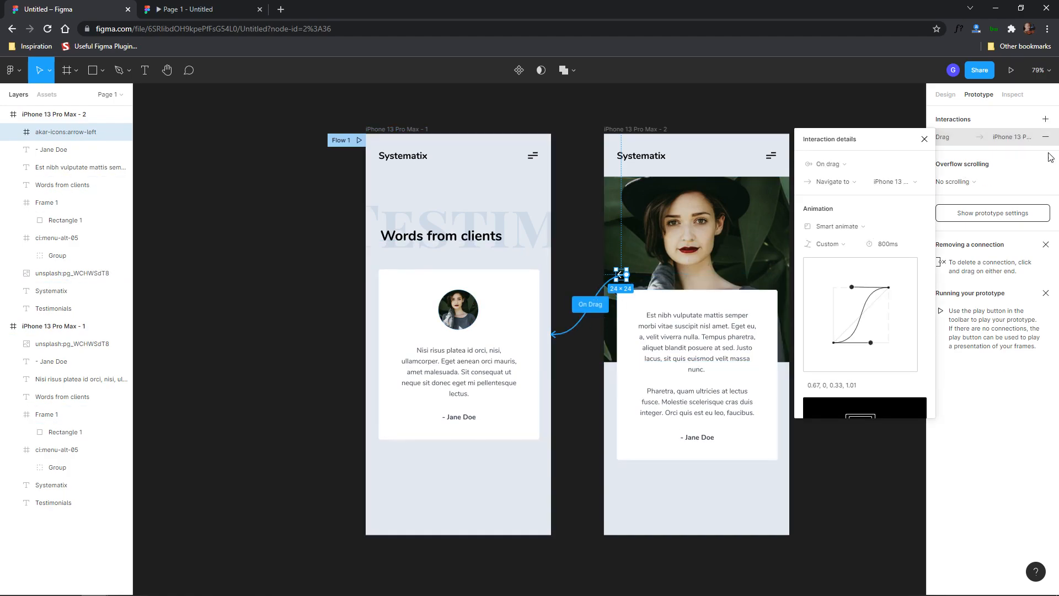
{"action": "left_click", "coordinate": [830, 164]}
{"action": "left_click", "coordinate": [827, 150]}
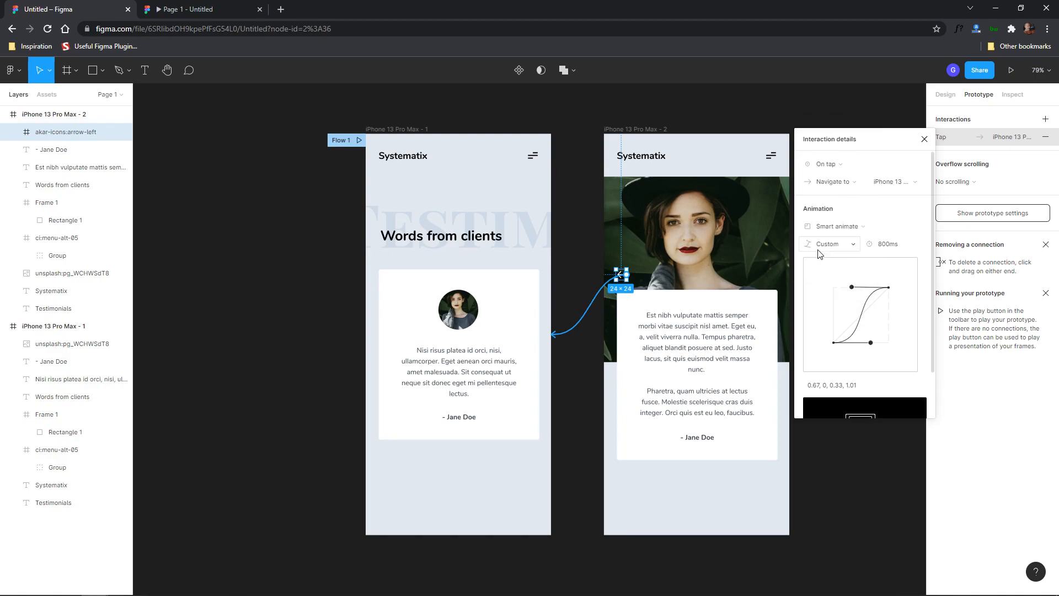
- Test the back arrow's tap transition and the testimonial card's expansion repeatedly in the prototype preview
{"action": "left_click", "coordinate": [182, 9]}
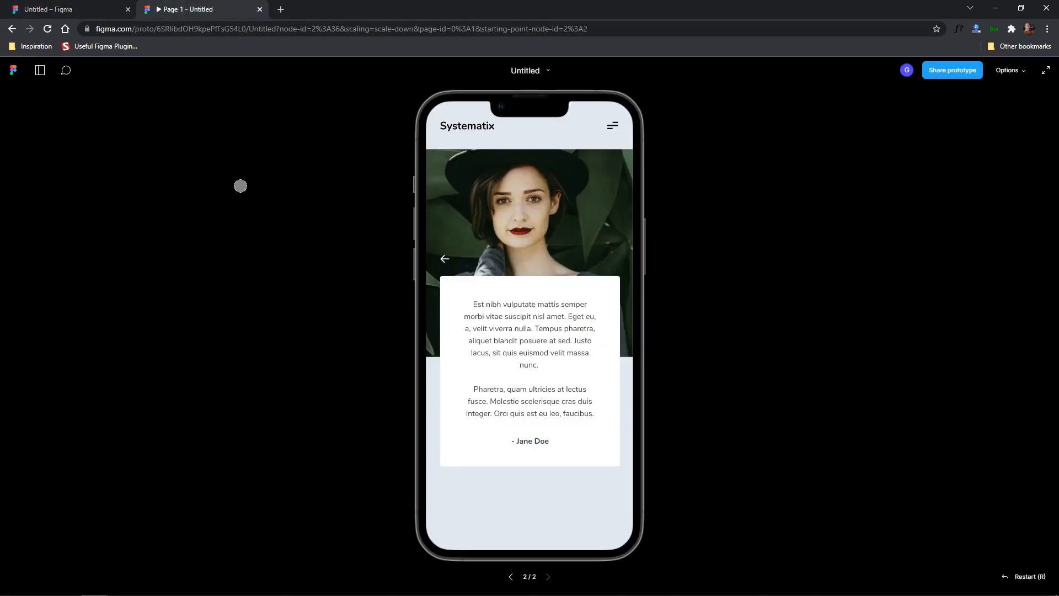
{"action": "left_click", "coordinate": [445, 259]}
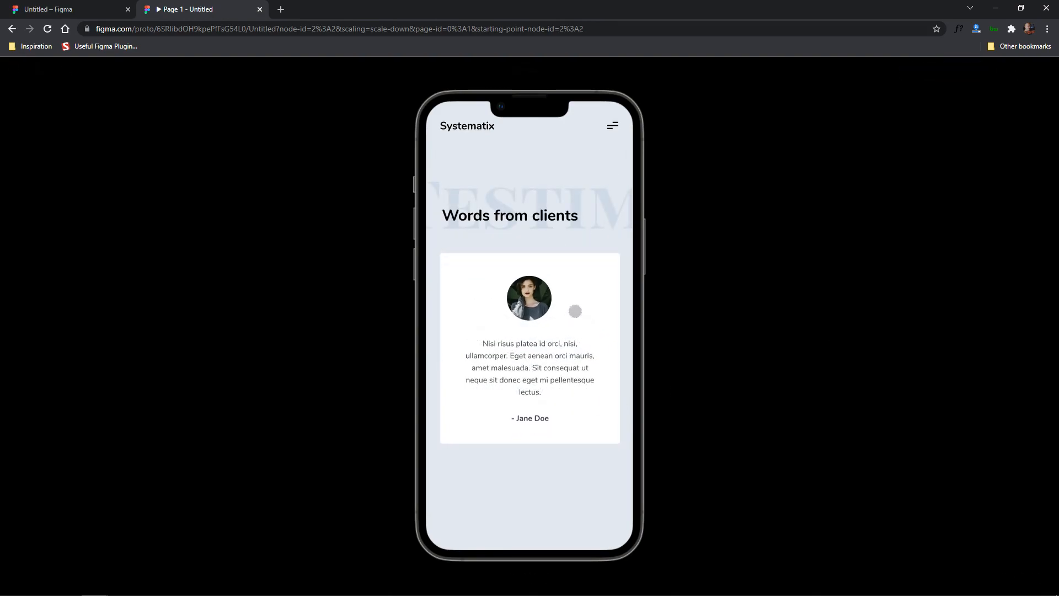
{"action": "left_click", "coordinate": [572, 312]}
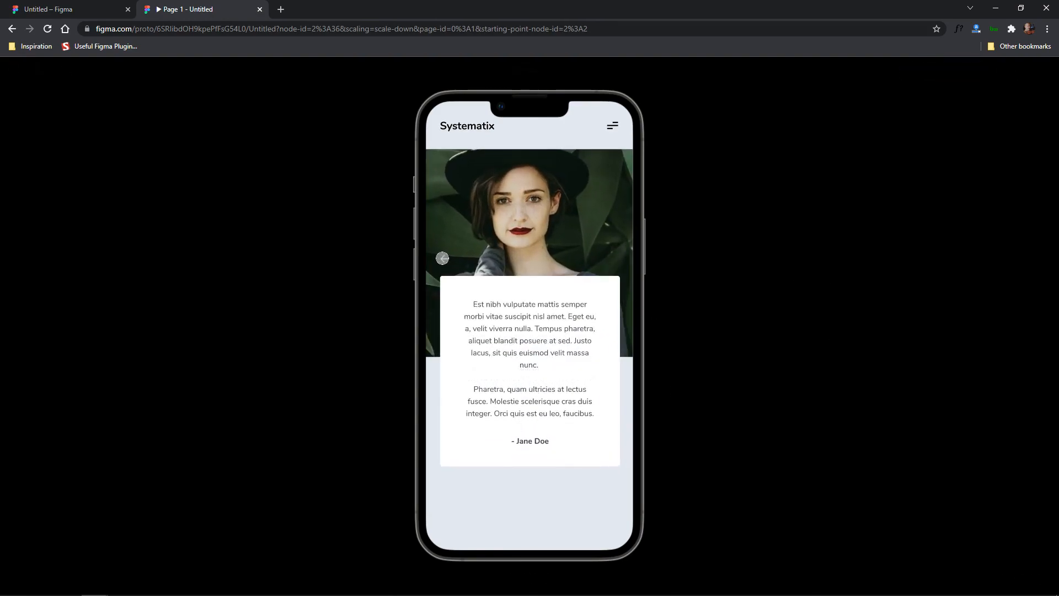
{"action": "left_click", "coordinate": [442, 258]}
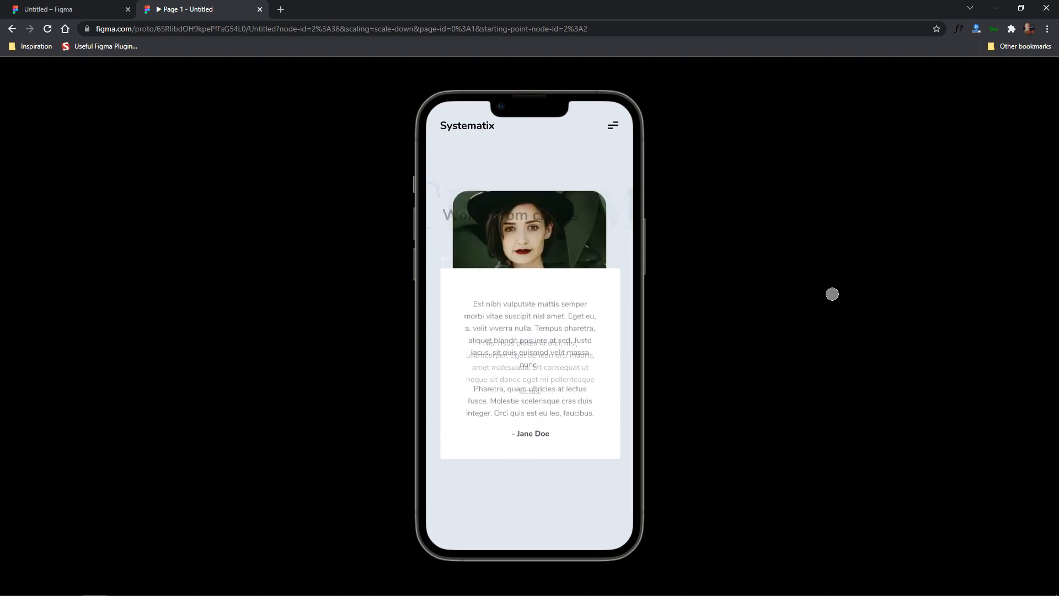
{"action": "left_click", "coordinate": [443, 257]}
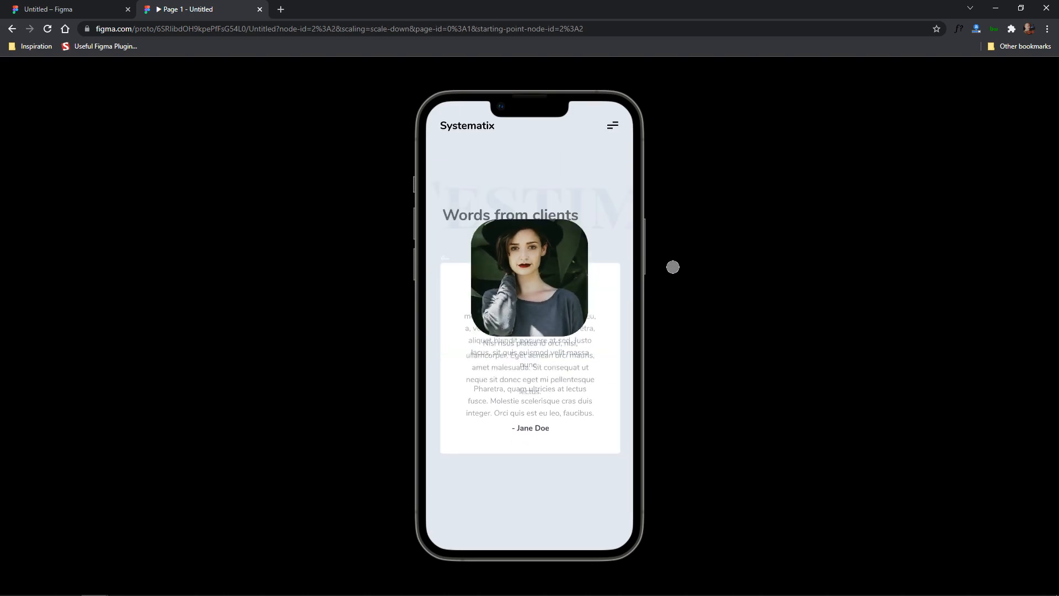